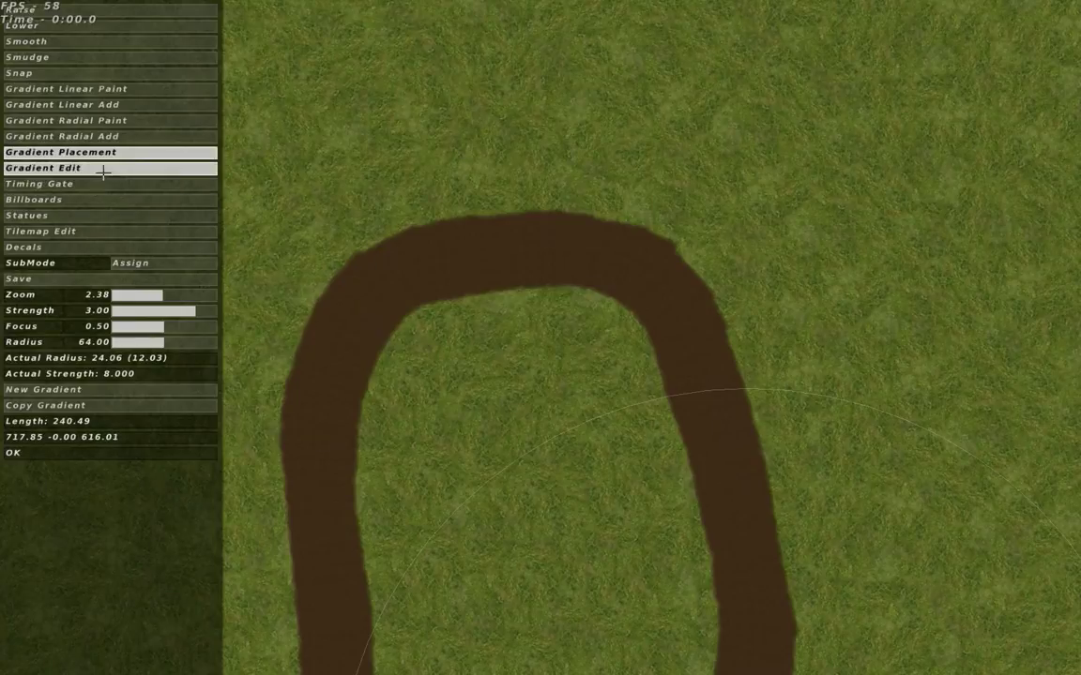
Create a new gradient and position it from the infield to the track's bend, giving it a length of about 65
{"action": "left_click", "coordinate": [113, 390]}
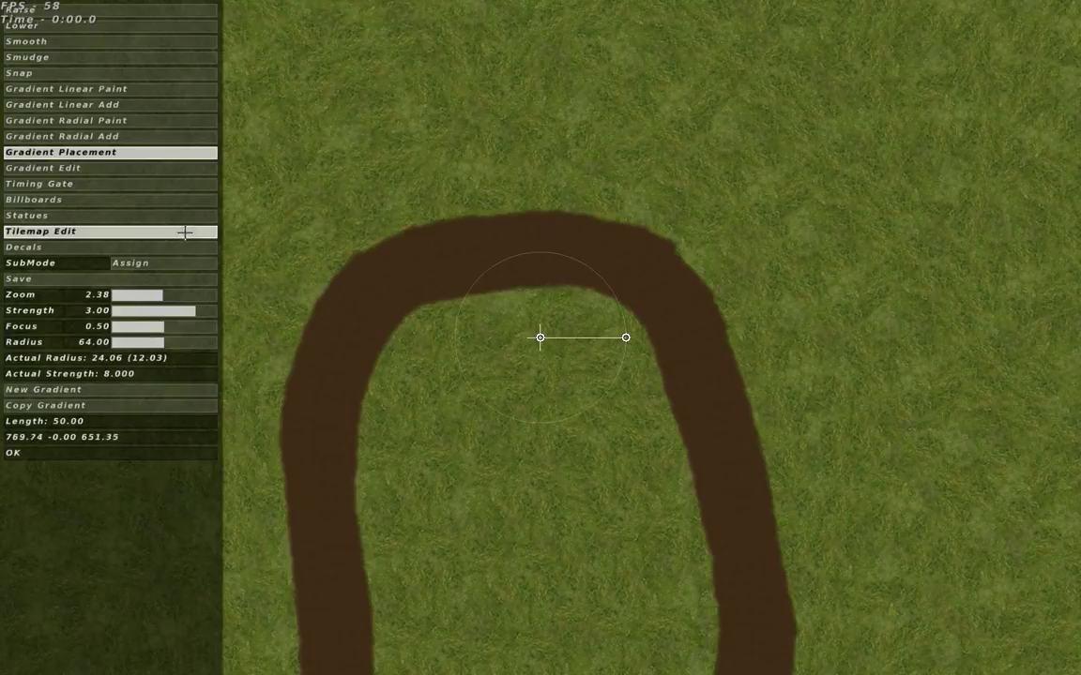
{"action": "left_click_drag", "start_coordinate": [168, 294], "coordinate": [173, 293]}
{"action": "right_click_drag", "start_coordinate": [597, 324], "coordinate": [586, 366]}
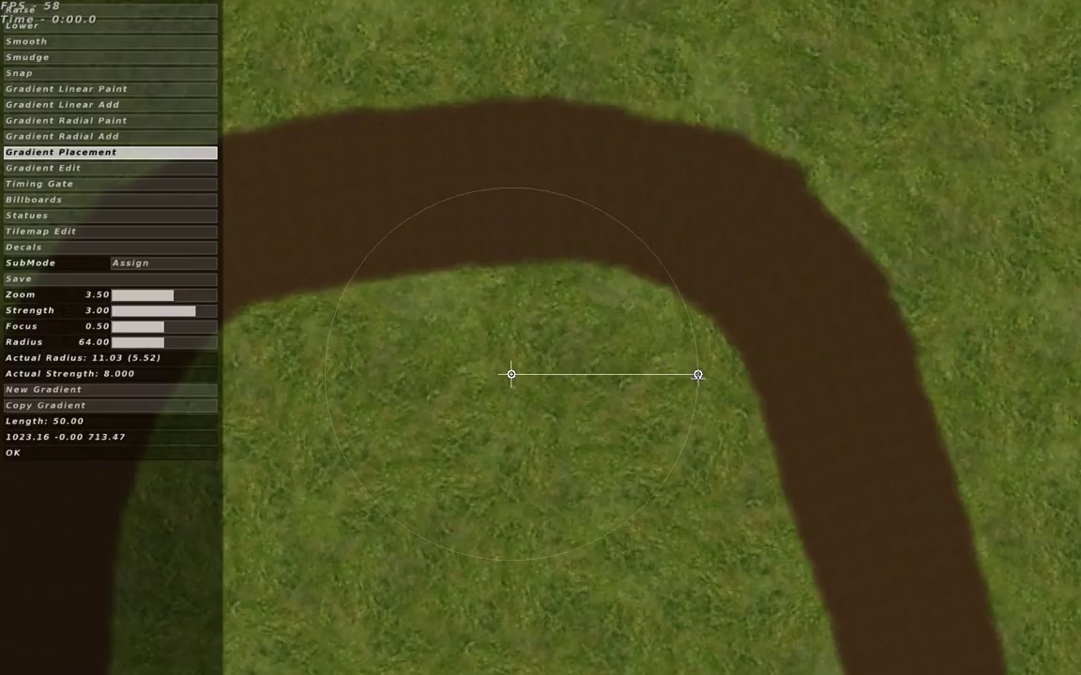
{"action": "left_click_drag", "start_coordinate": [698, 374], "coordinate": [766, 318]}
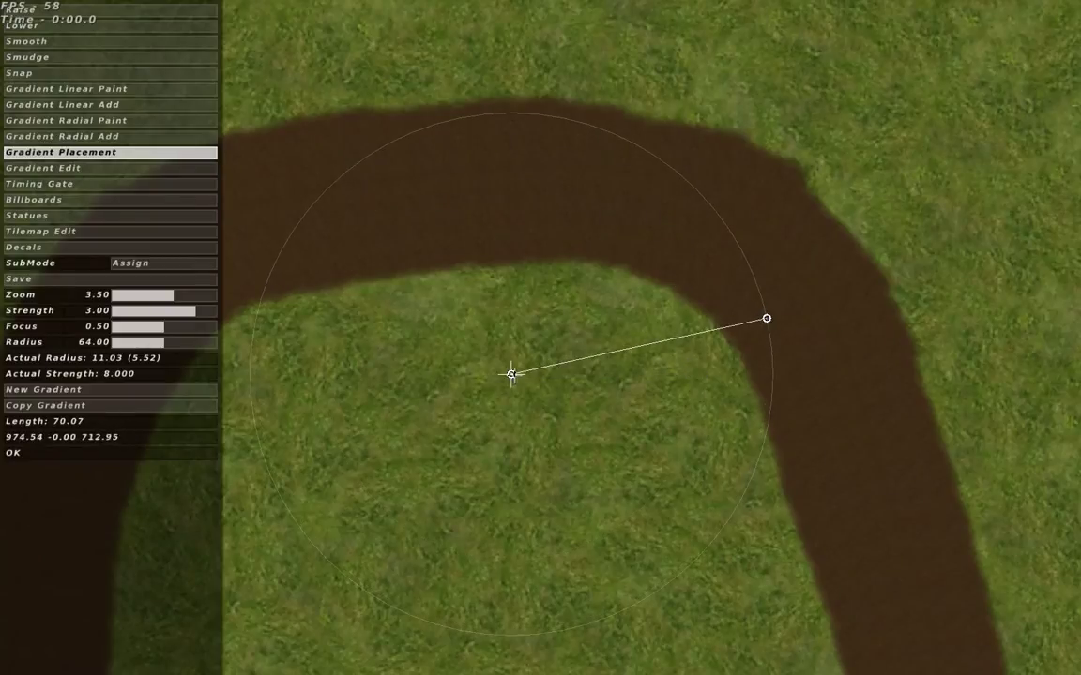
{"action": "left_click_drag", "start_coordinate": [511, 374], "coordinate": [603, 414]}
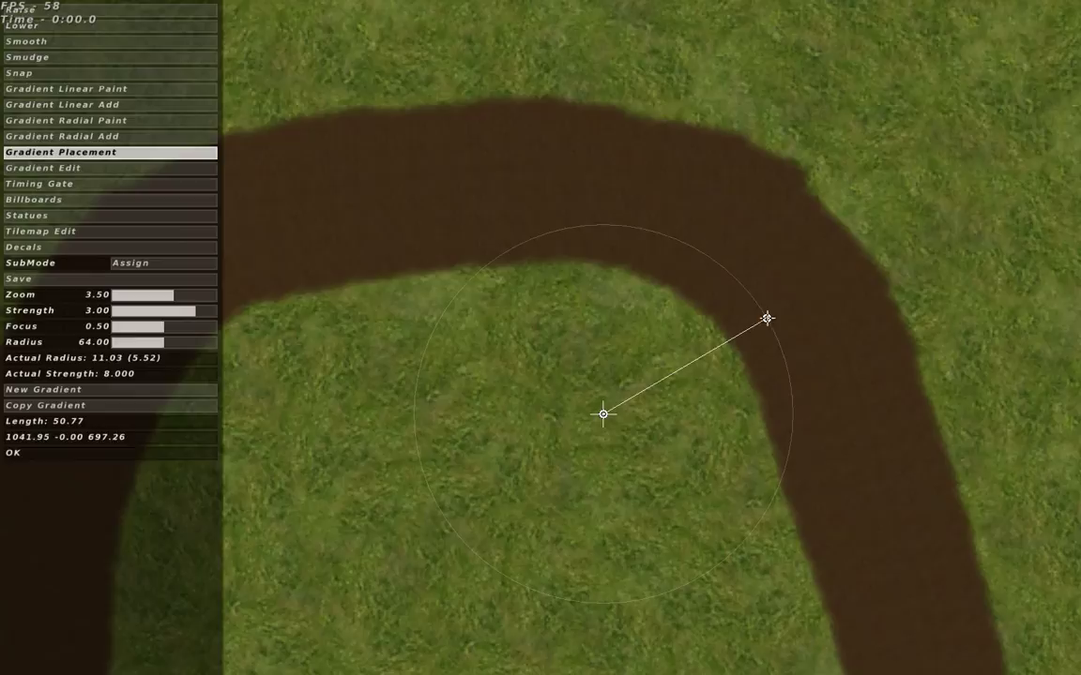
{"action": "left_click_drag", "start_coordinate": [766, 319], "coordinate": [745, 291]}
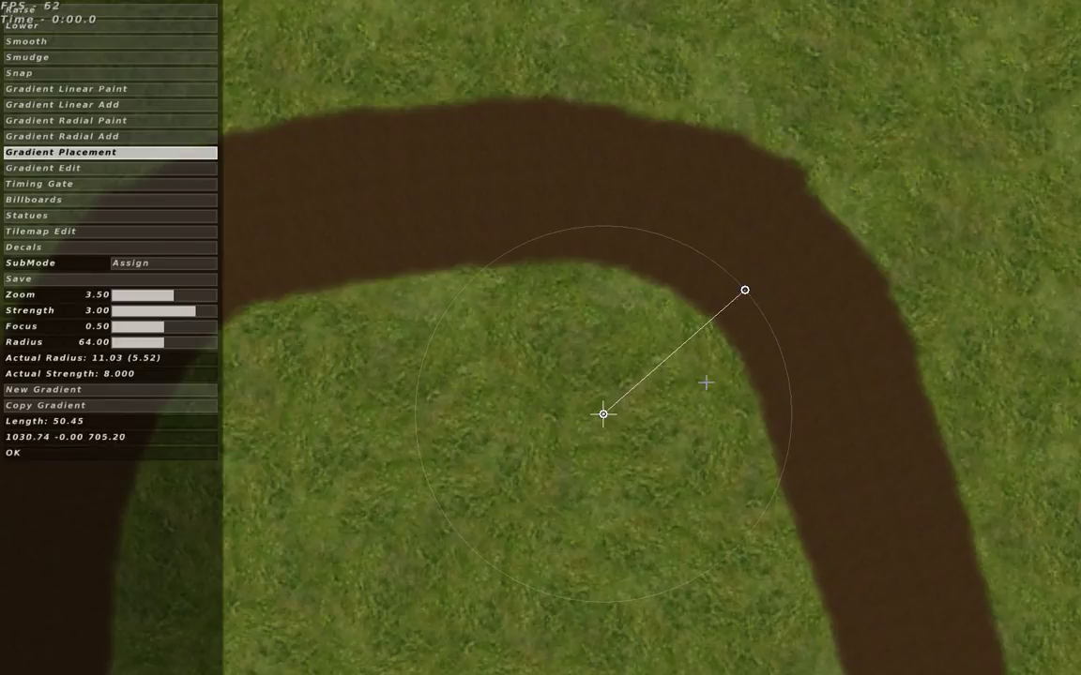
{"action": "left_click_drag", "start_coordinate": [603, 413], "coordinate": [603, 442]}
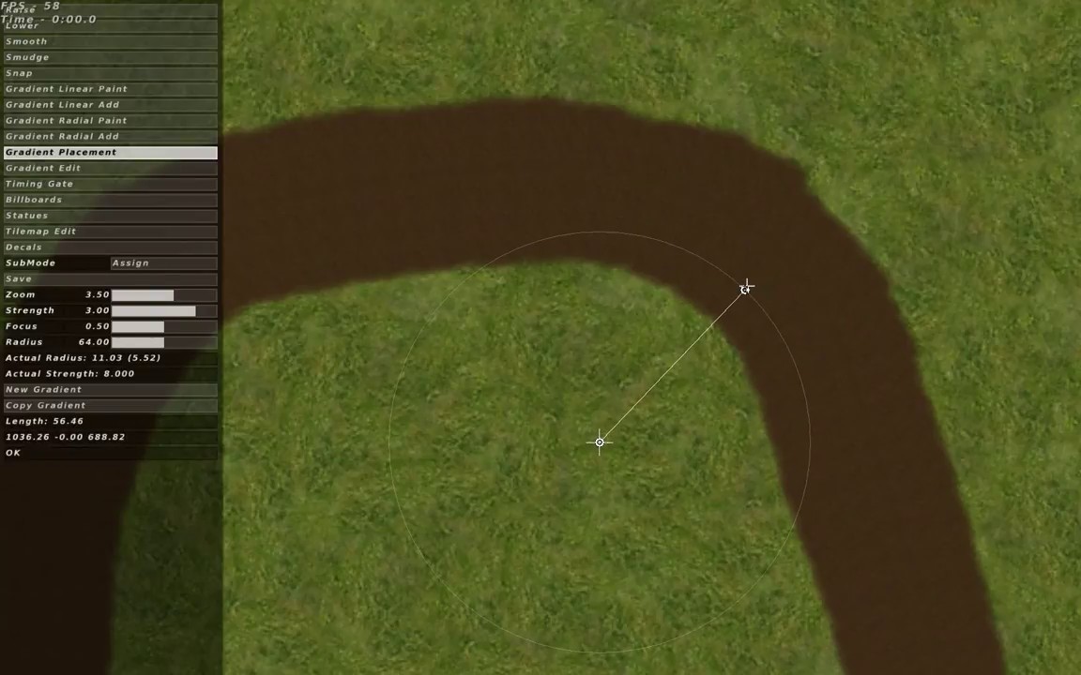
{"action": "left_click_drag", "start_coordinate": [746, 288], "coordinate": [763, 265]}
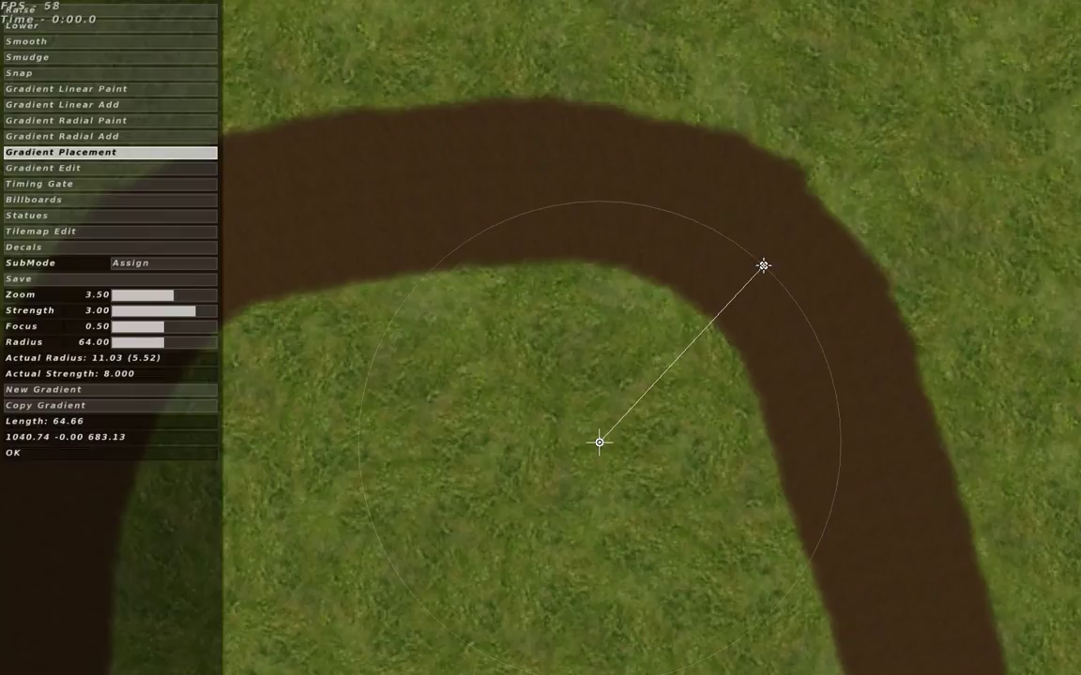
Add a point to the gradient's height profile near its outer end, at a height of about 0.9
{"action": "left_click", "coordinate": [137, 167]}
{"action": "left_click", "coordinate": [796, 439]}
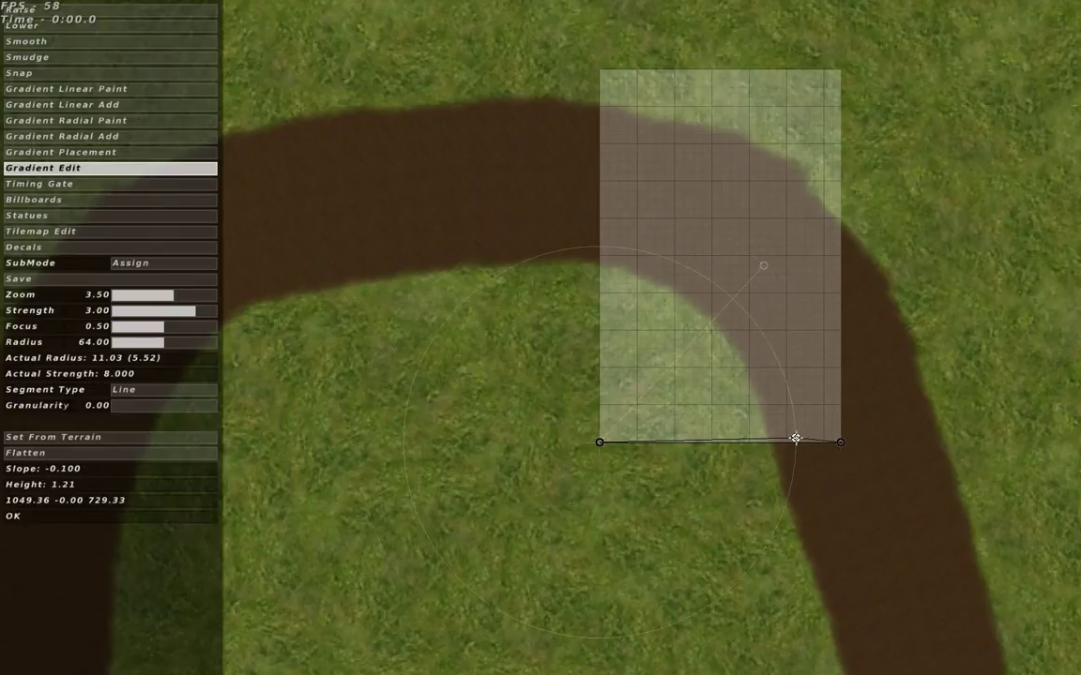
{"action": "mouse_move", "coordinate": [796, 438]}
{"action": "left_mouse_down"}
{"action": "mouse_move", "coordinate": [812, 441]}
{"action": "mouse_move", "coordinate": [802, 442]}
{"action": "left_mouse_up"}
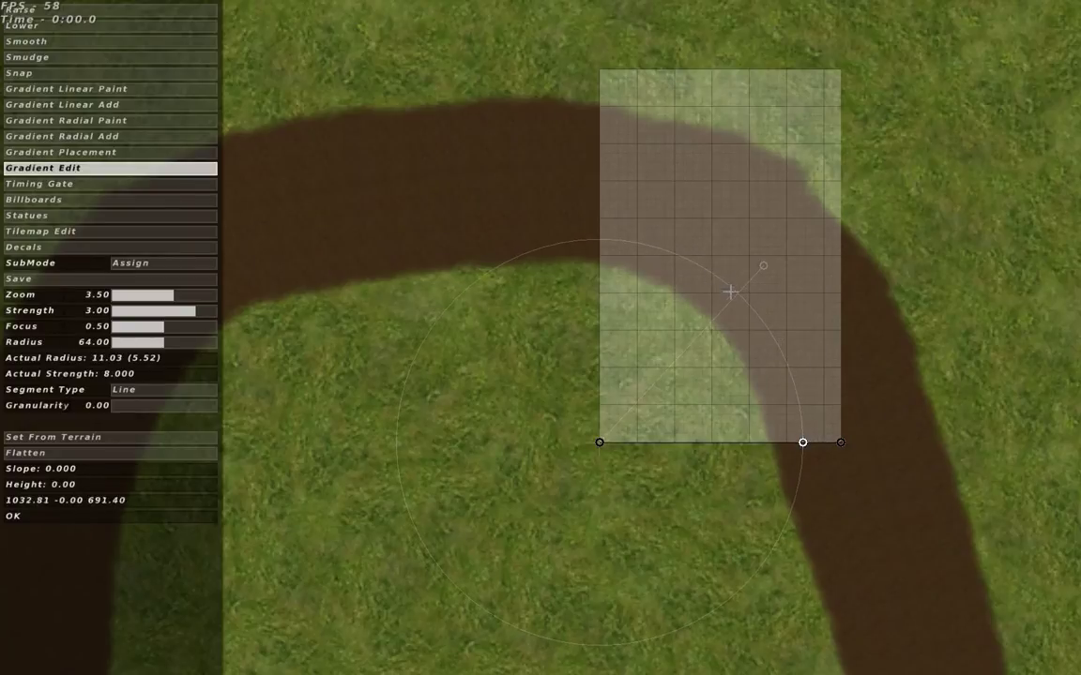
{"action": "left_click", "coordinate": [803, 442]}
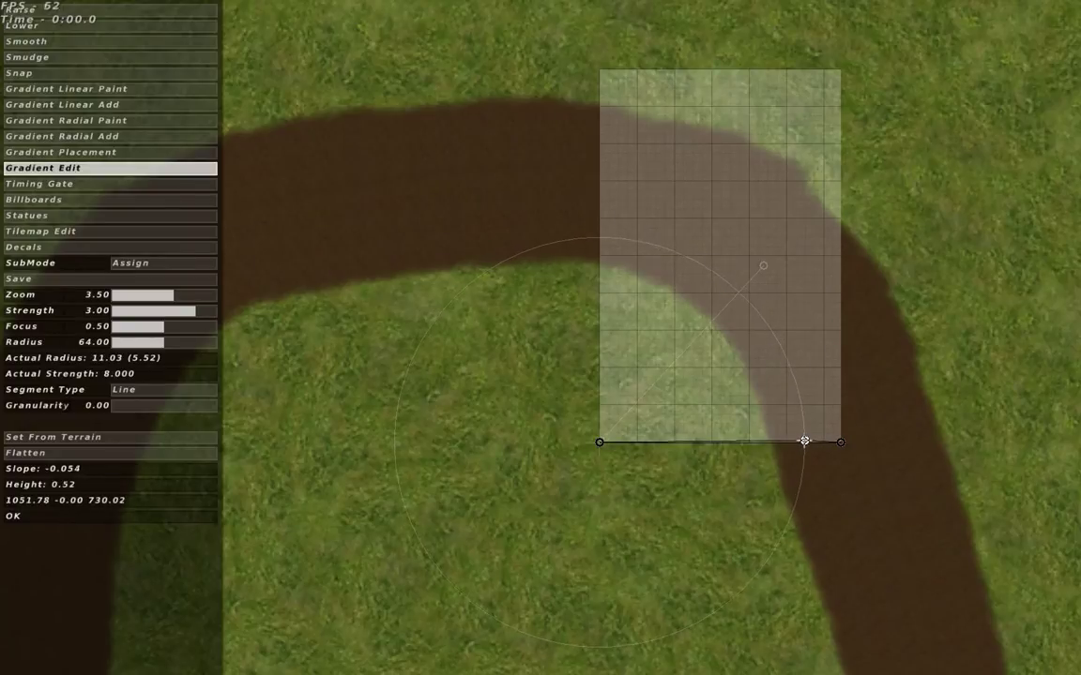
{"action": "left_click", "coordinate": [189, 295]}
{"action": "right_click_drag", "start_coordinate": [898, 440], "coordinate": [161, 2]}
{"action": "right_click_drag", "start_coordinate": [583, 353], "coordinate": [549, 525]}
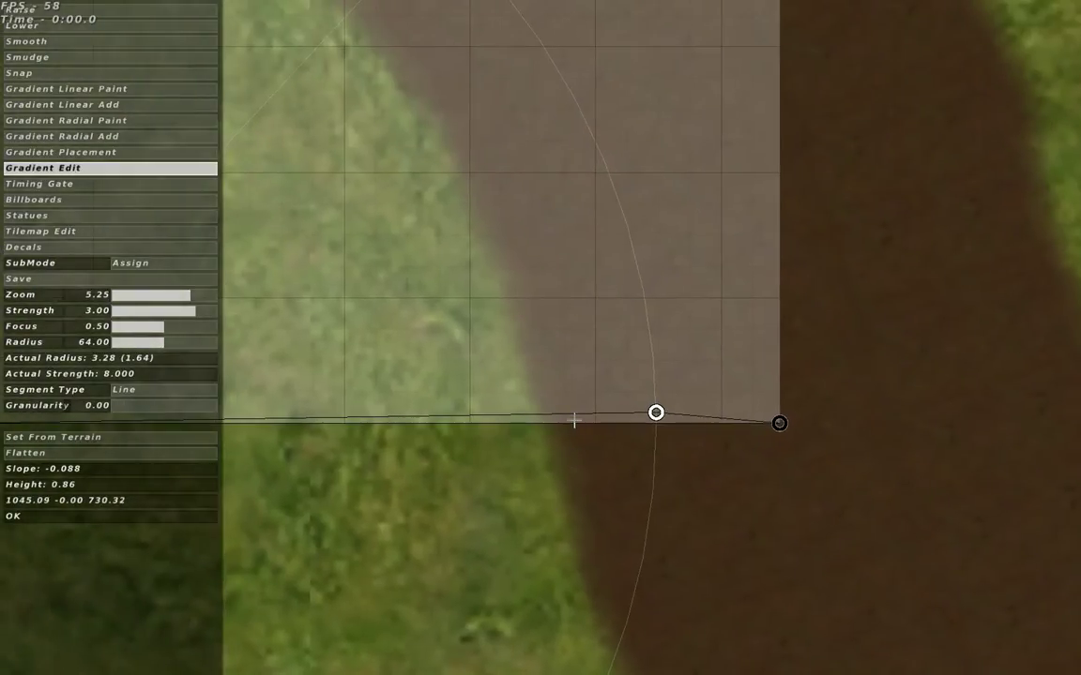
Form a berm in the profile with a curved ground-level base point on the inside and a crest about 2.5 high
{"action": "left_click", "coordinate": [576, 418]}
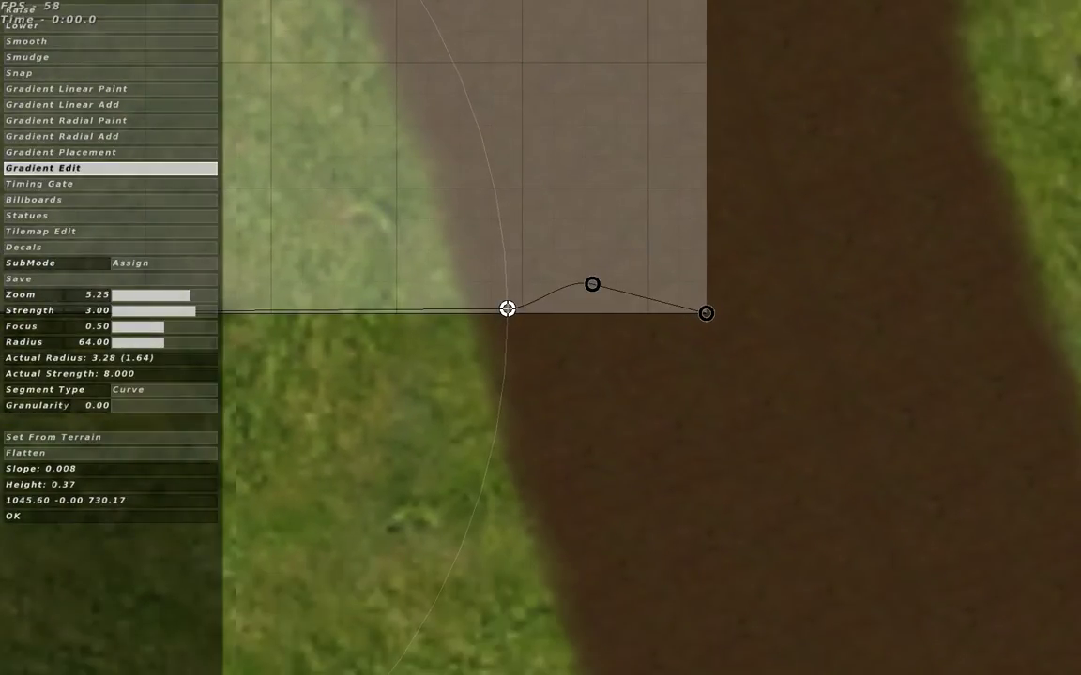
{"action": "left_click_drag", "start_coordinate": [508, 308], "coordinate": [515, 315]}
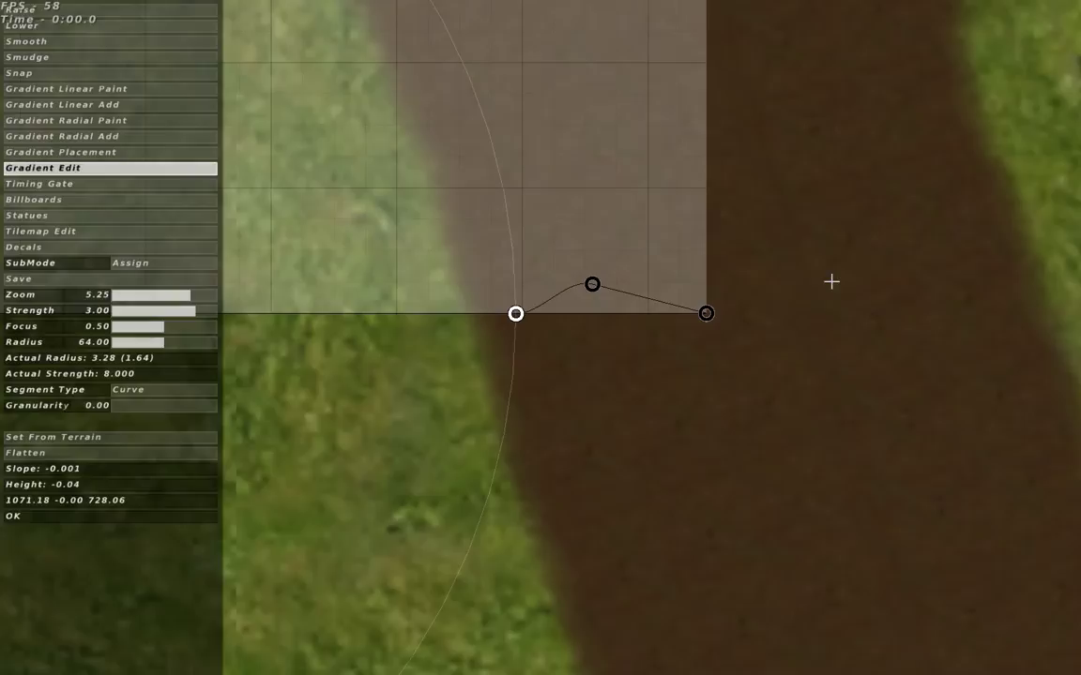
{"action": "scroll", "coordinate": [388, 263], "scroll_direction": "up", "scroll_amount": 5}
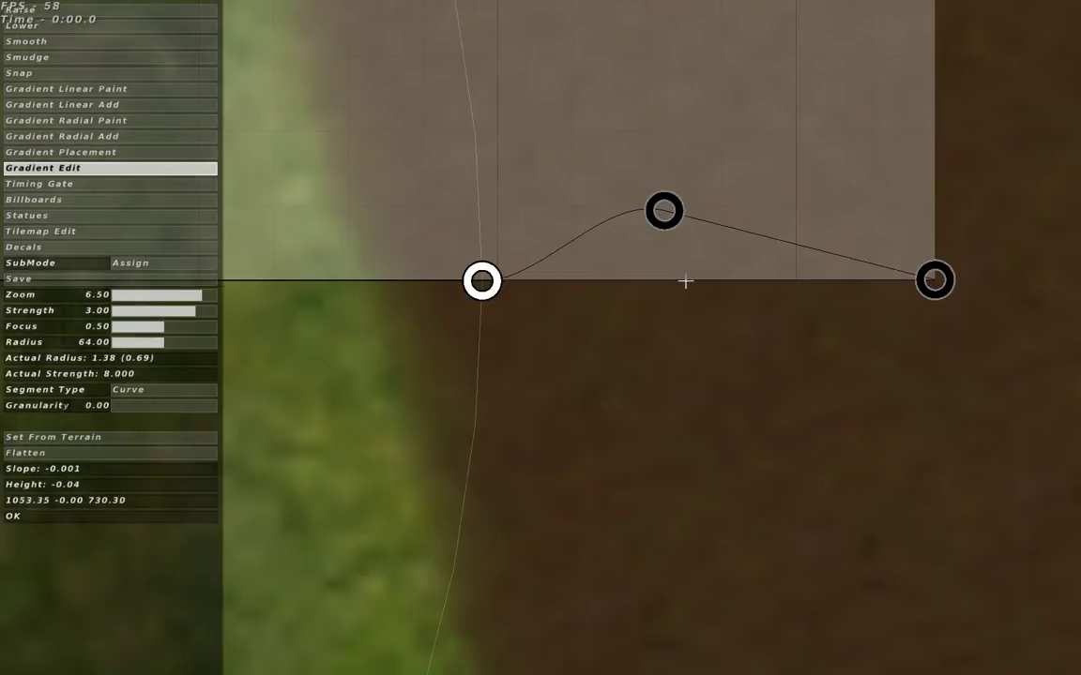
{"action": "left_click_drag", "start_coordinate": [646, 277], "coordinate": [635, 272]}
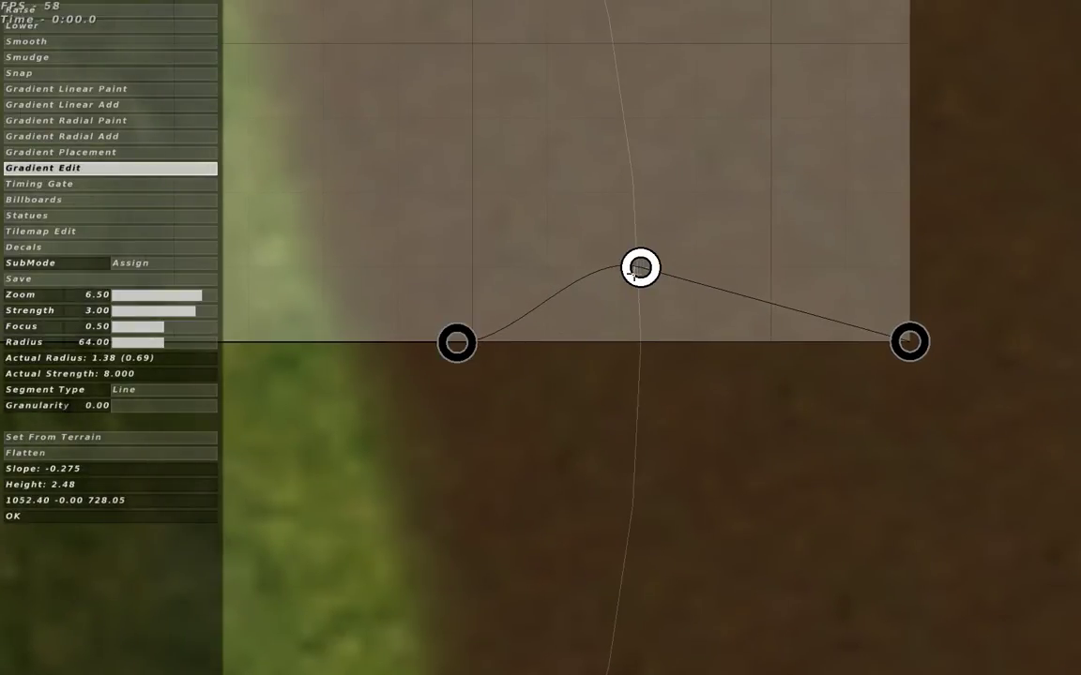
Curve the segment beyond the crest and shape the berm's inner face with added points about 1.08 and 0.05 high
{"action": "left_click", "coordinate": [190, 390]}
{"action": "left_click", "coordinate": [529, 341]}
{"action": "left_click_drag", "start_coordinate": [528, 341], "coordinate": [599, 310]}
{"action": "right_click_drag", "start_coordinate": [481, 332], "coordinate": [612, 319]}
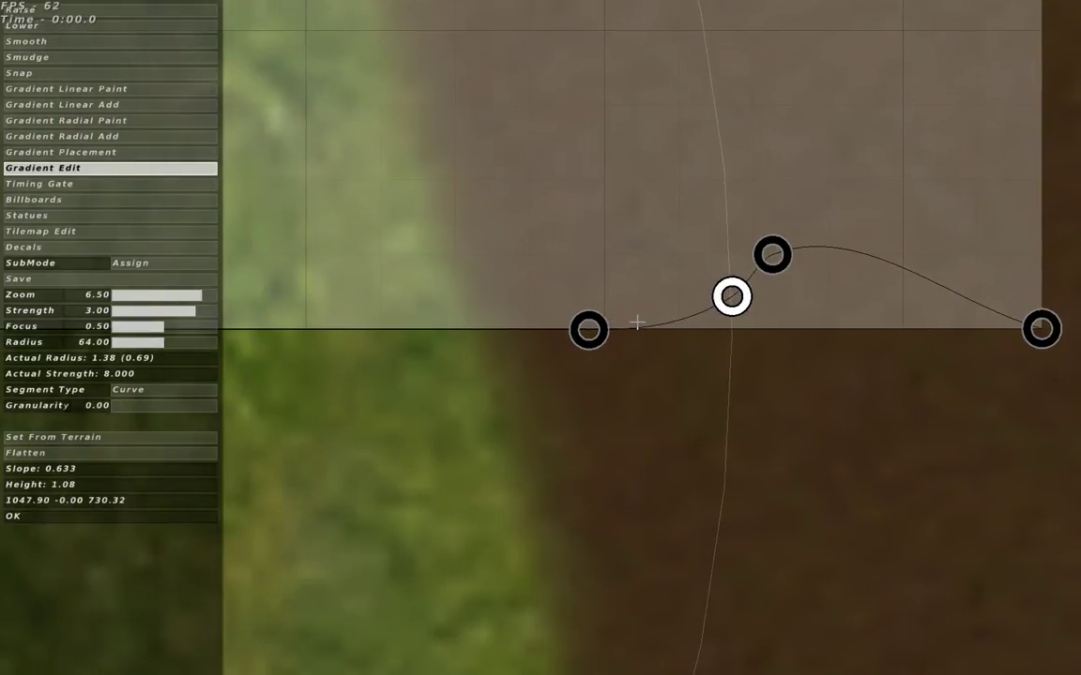
{"action": "left_click_drag", "start_coordinate": [588, 329], "coordinate": [532, 328]}
{"action": "left_click_drag", "start_coordinate": [603, 331], "coordinate": [692, 327]}
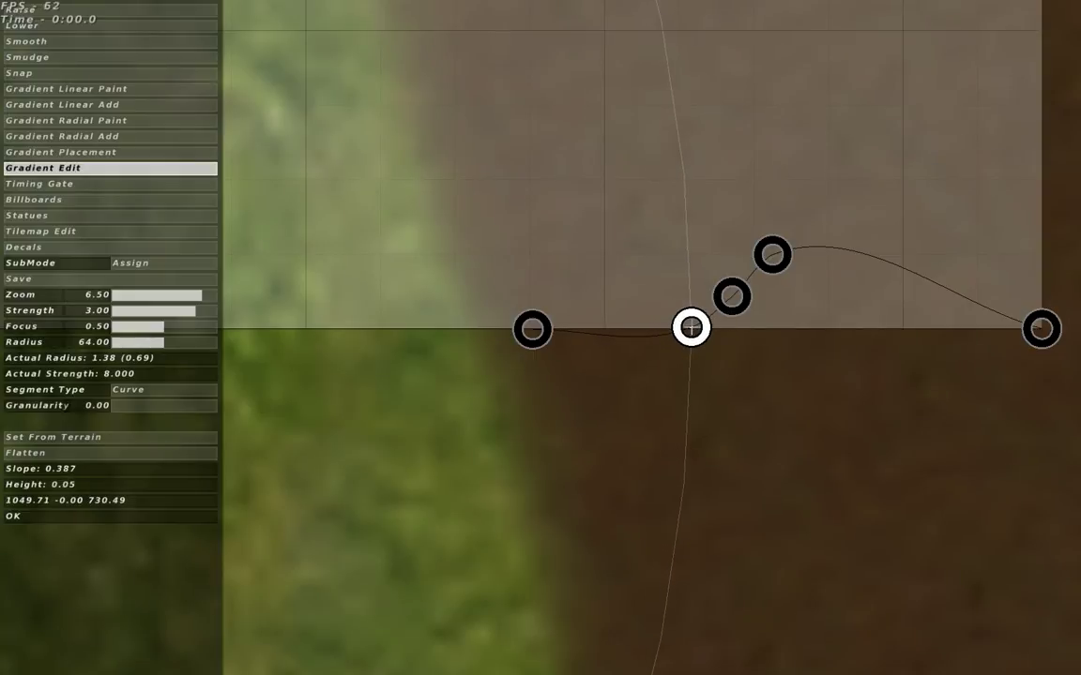
Set Gradient Radial Add to focus 0 and radius 127, and apply the berm gradient along the track's bend
{"action": "right_click_drag", "start_coordinate": [767, 318], "coordinate": [642, 355]}
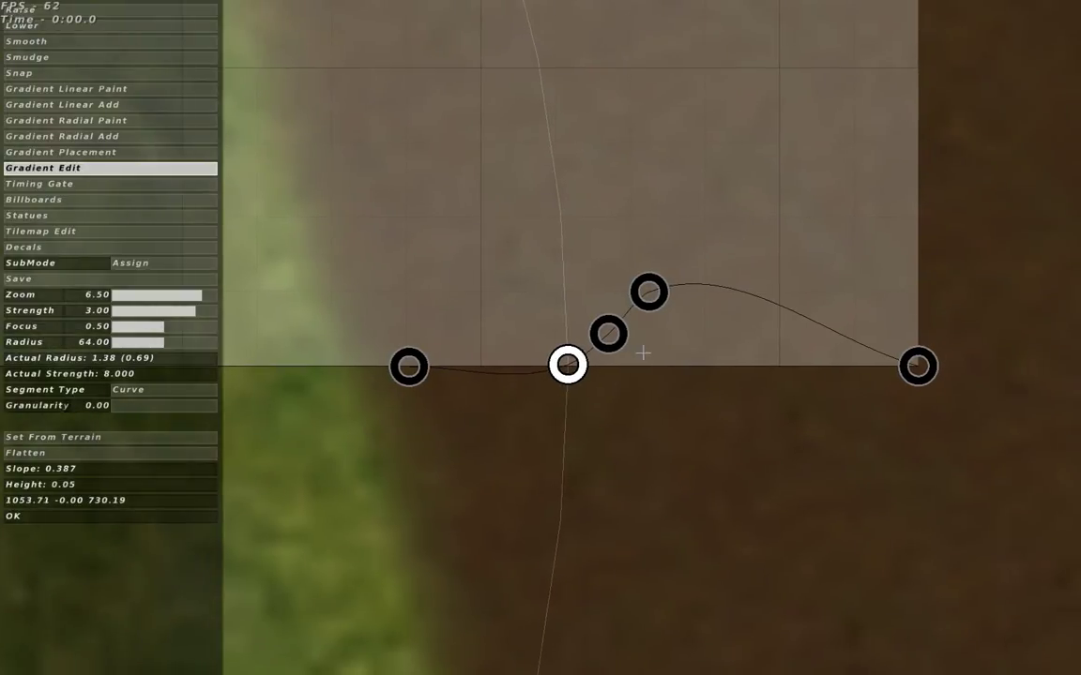
{"action": "right_click_drag", "start_coordinate": [349, 284], "coordinate": [524, 342]}
{"action": "left_click_drag", "start_coordinate": [187, 298], "coordinate": [125, 328]}
{"action": "left_click", "coordinate": [103, 137]}
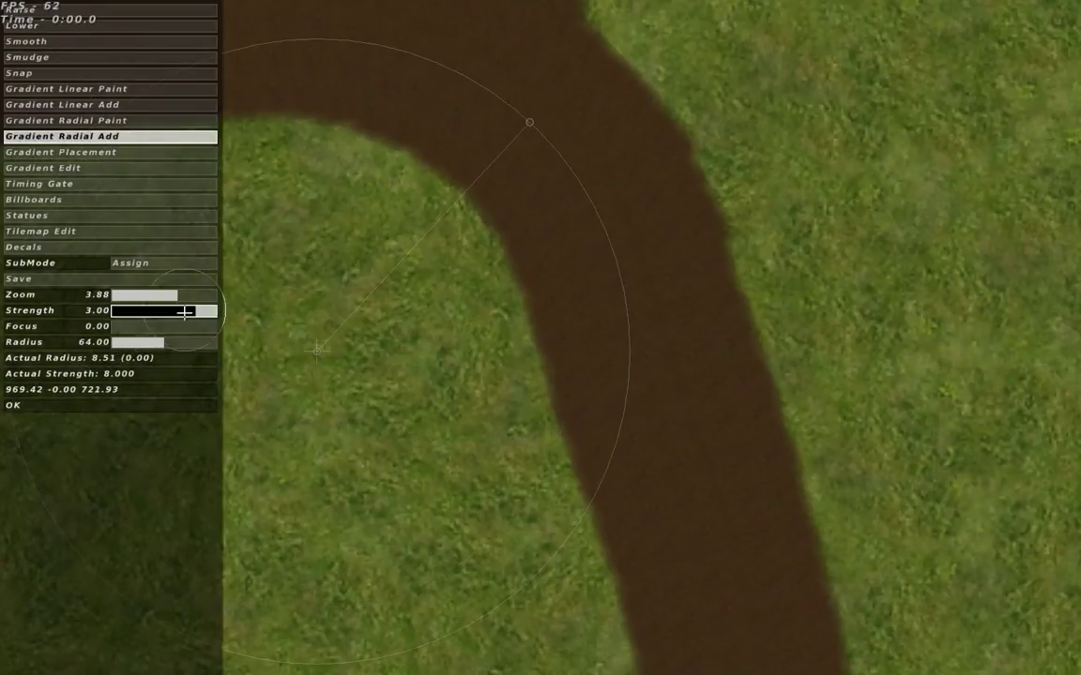
{"action": "left_click_drag", "start_coordinate": [197, 346], "coordinate": [224, 341]}
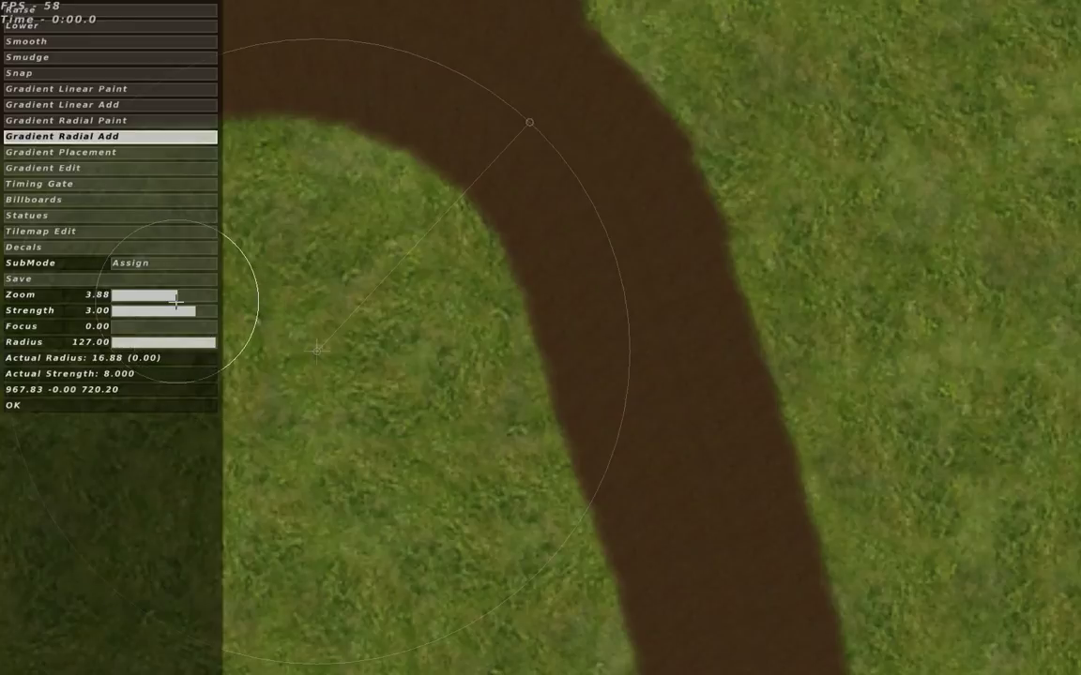
{"action": "left_click_drag", "start_coordinate": [176, 295], "coordinate": [161, 297]}
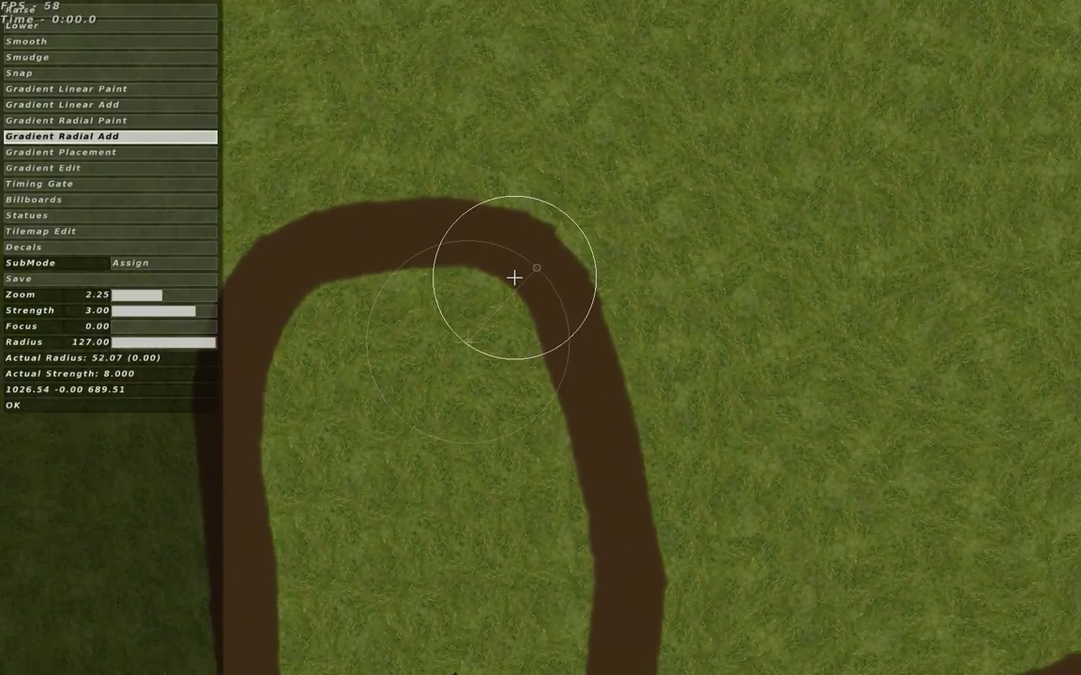
{"action": "mouse_move", "coordinate": [510, 264]}
{"action": "left_mouse_down"}
{"action": "mouse_move", "coordinate": [526, 270]}
{"action": "mouse_move", "coordinate": [508, 270]}
{"action": "left_mouse_up"}
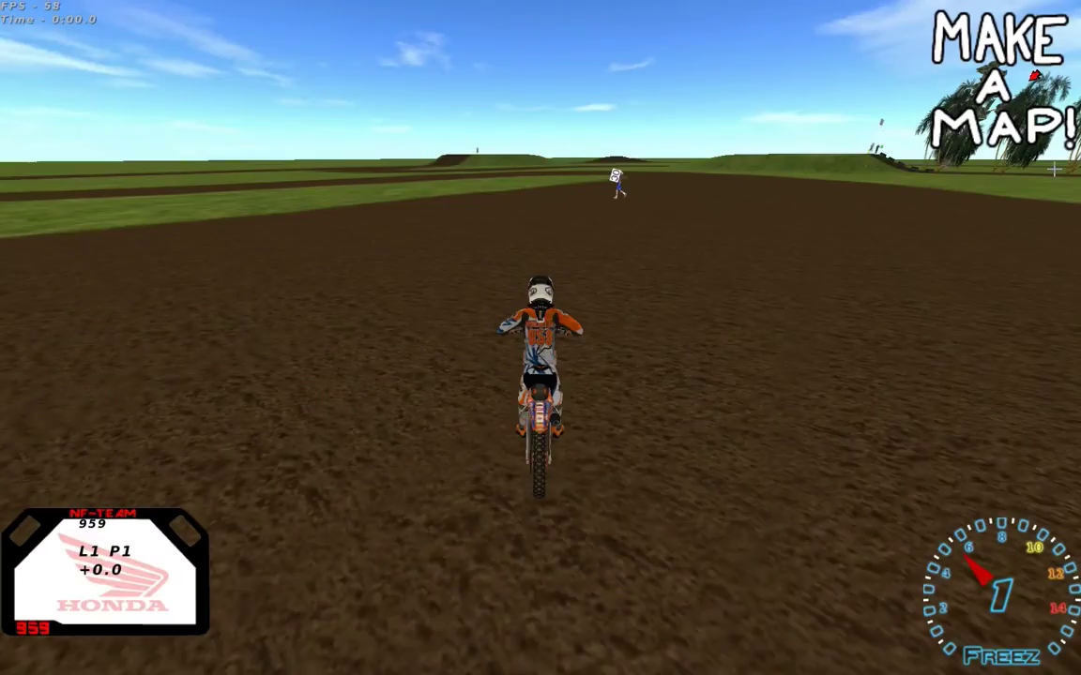
{"action": "key", "text": "Right"}
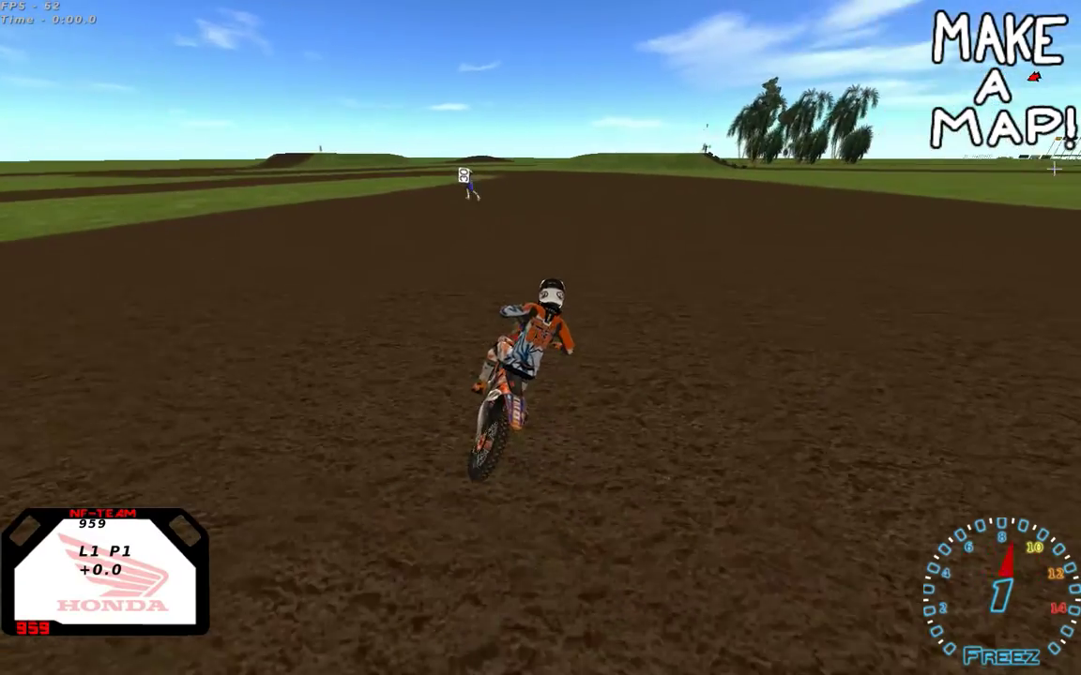
{"action": "key", "text": "Right"}
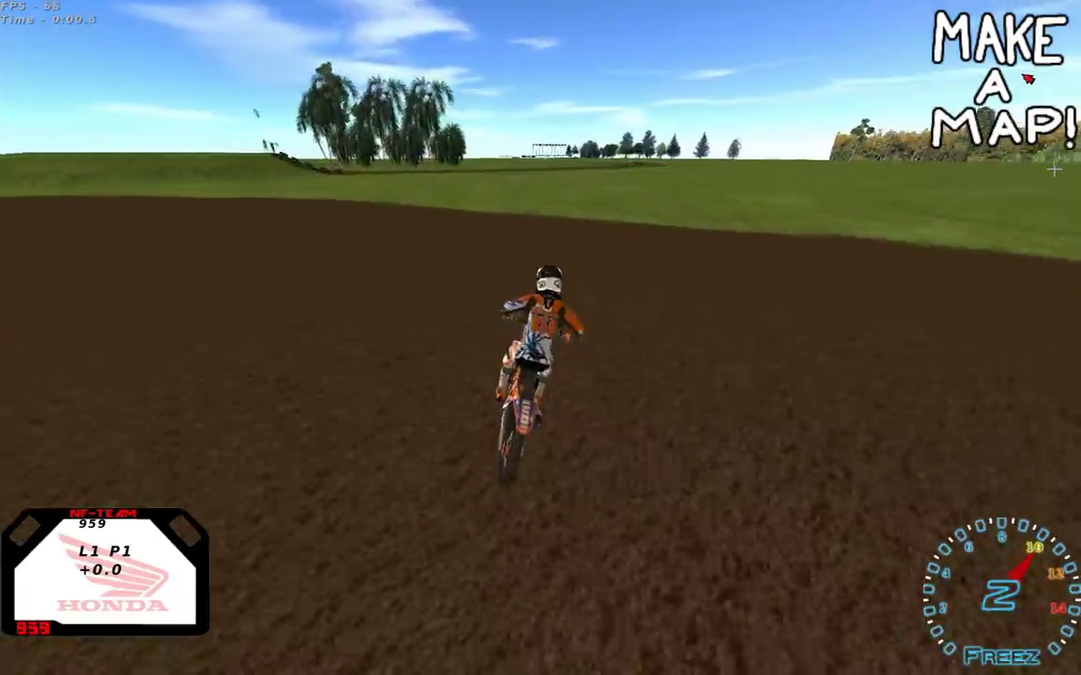
{"action": "key", "text": "Up"}
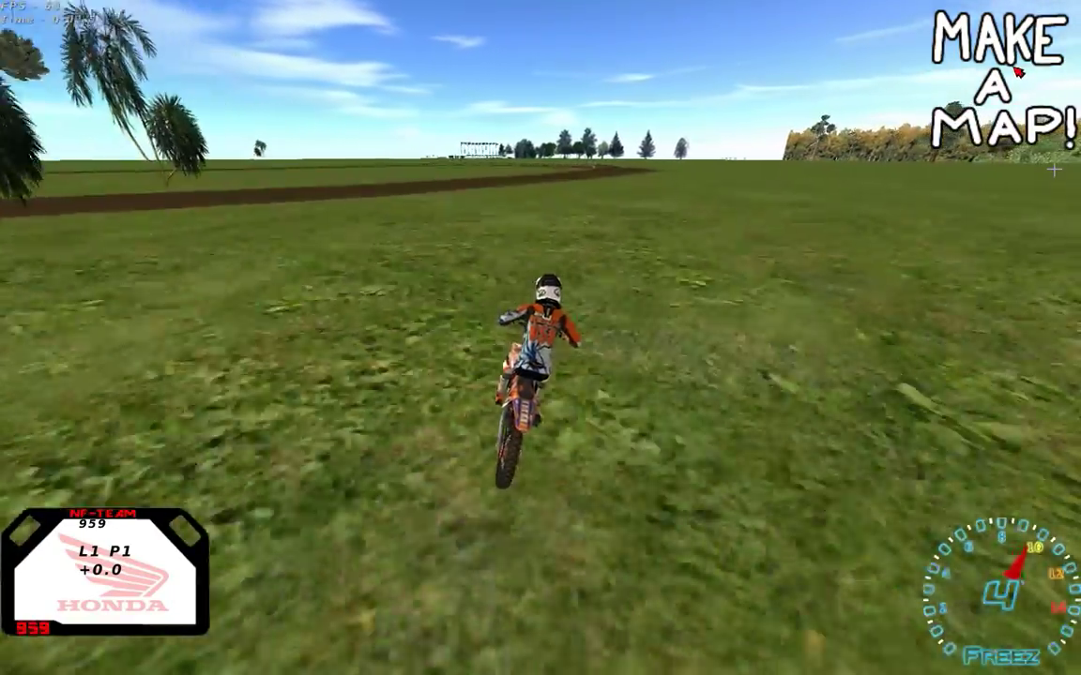
{"action": "key", "text": "Left"}
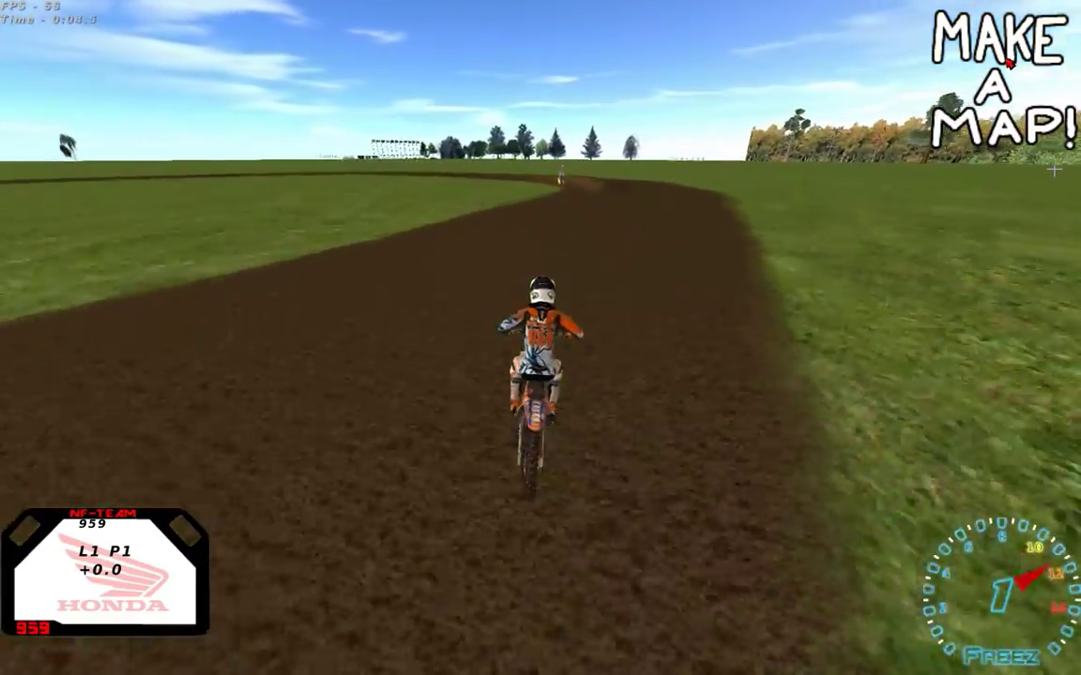
{"action": "key", "text": "Left"}
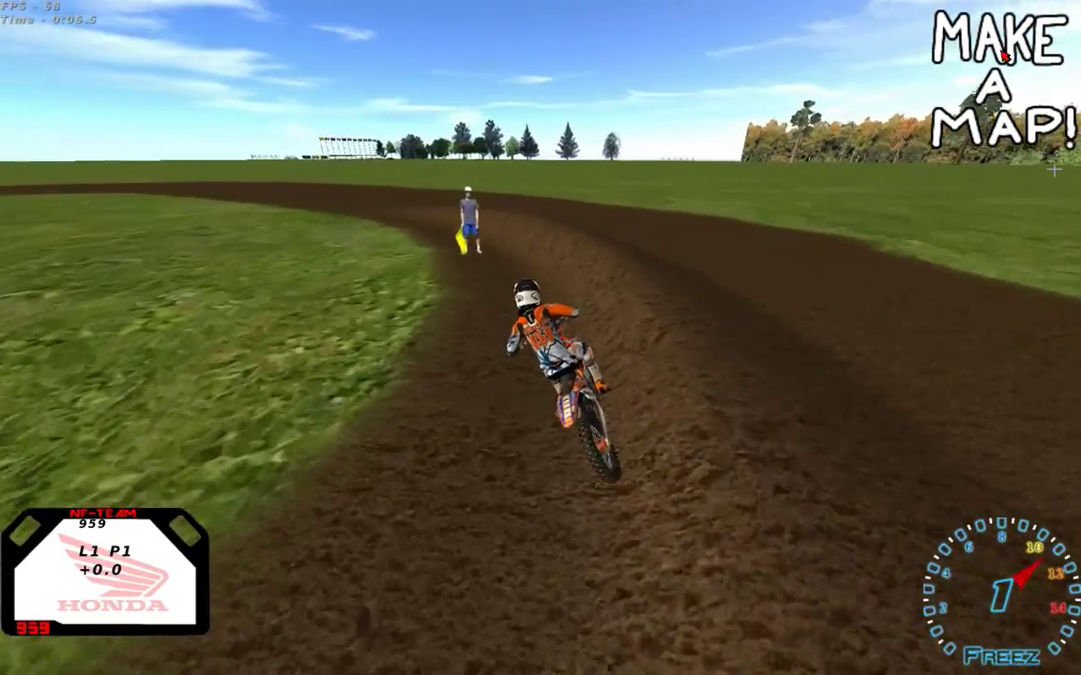
{"action": "key", "text": "Left"}
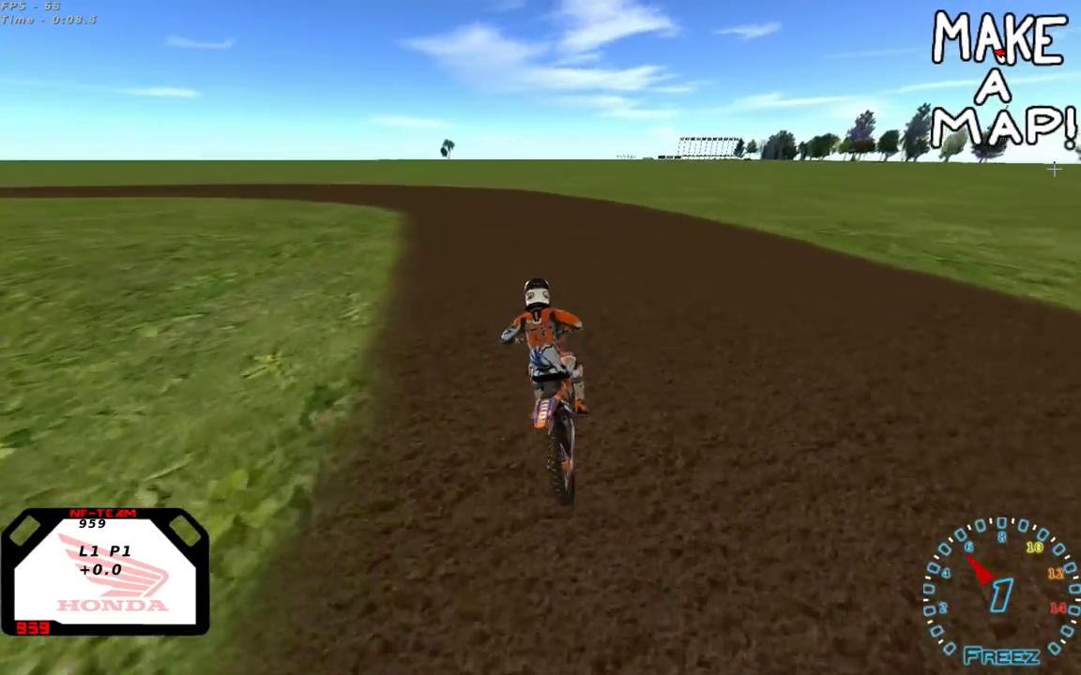
{"action": "key", "text": "Left"}
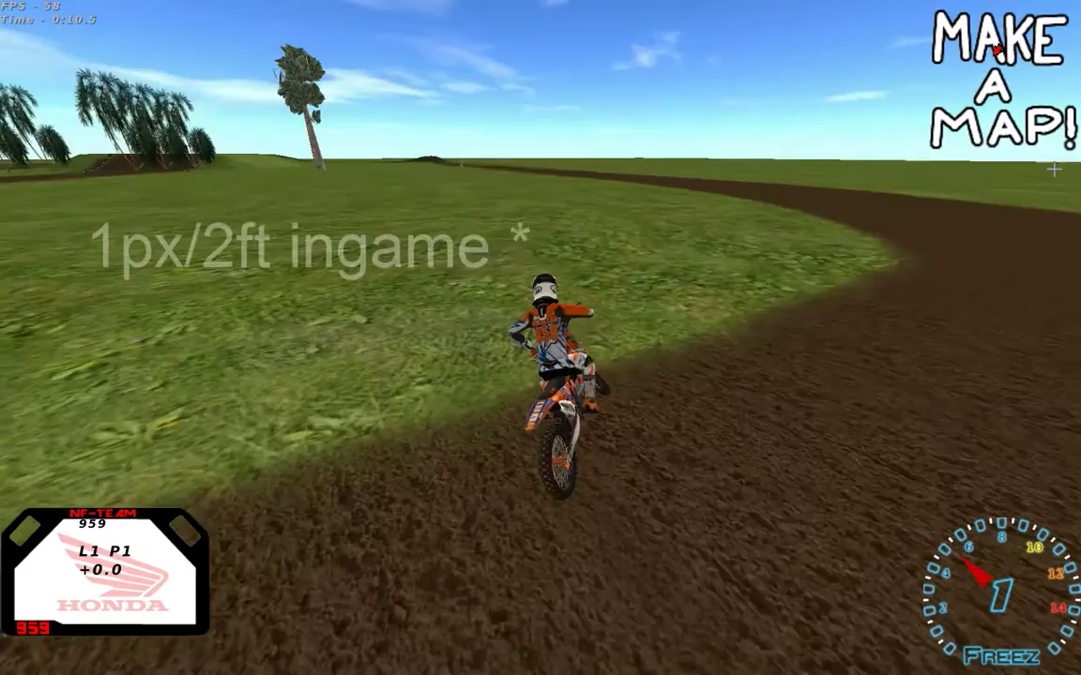
{"action": "key", "text": "Left"}
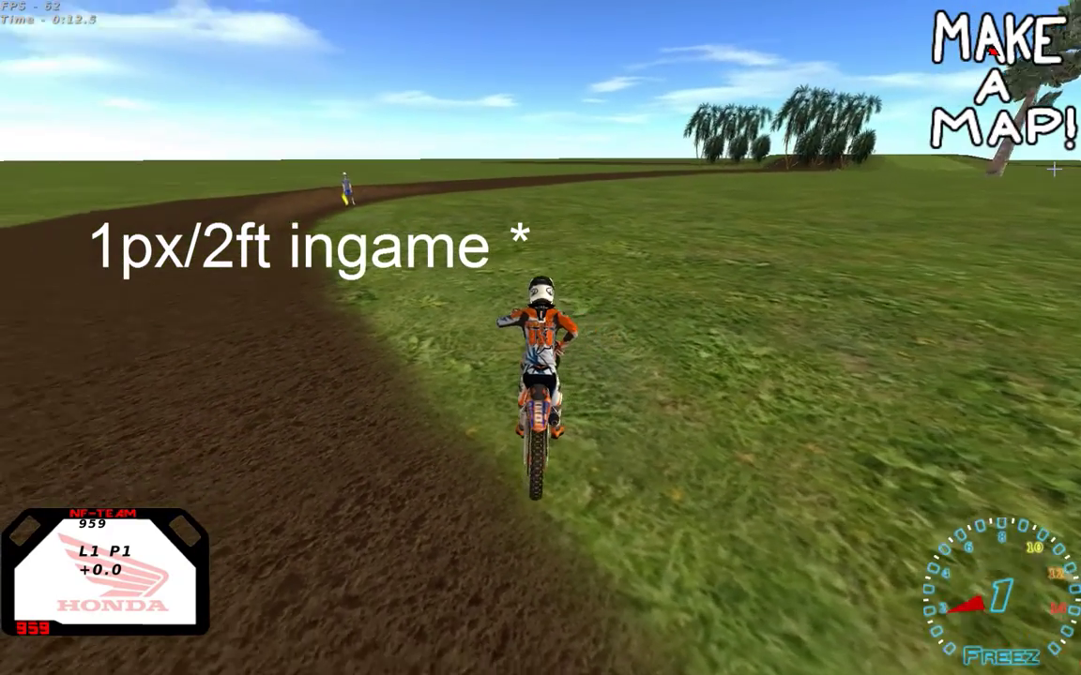
{"action": "key", "text": "Left"}
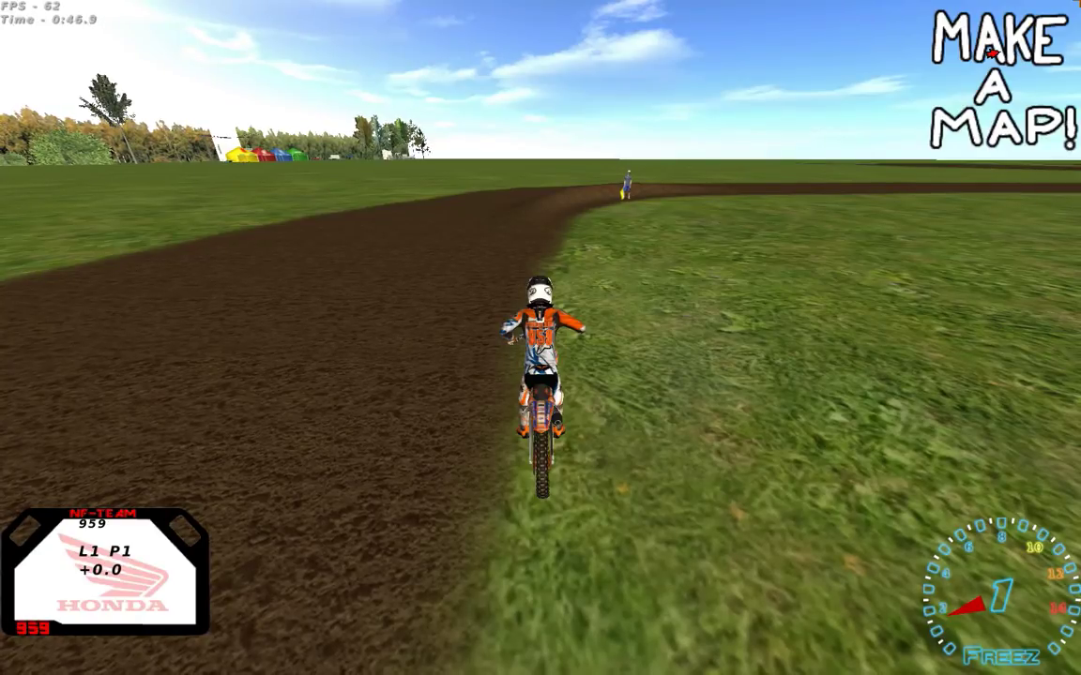
{"action": "key", "text": "Up"}
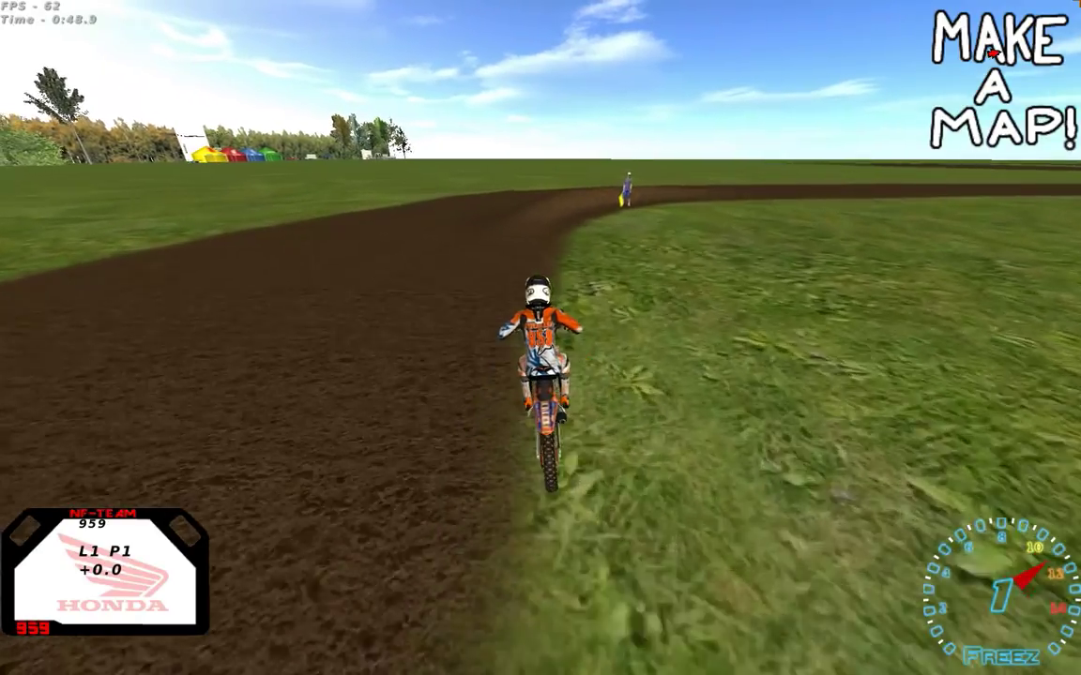
{"action": "key", "text": "Right"}
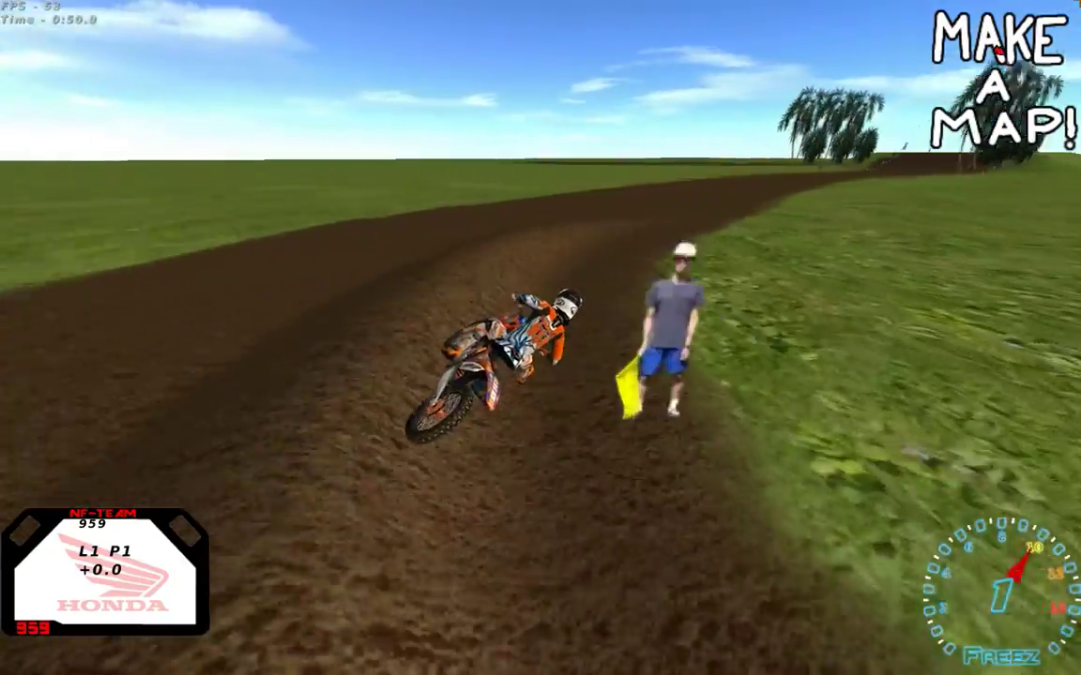
{"action": "key", "text": "Left"}
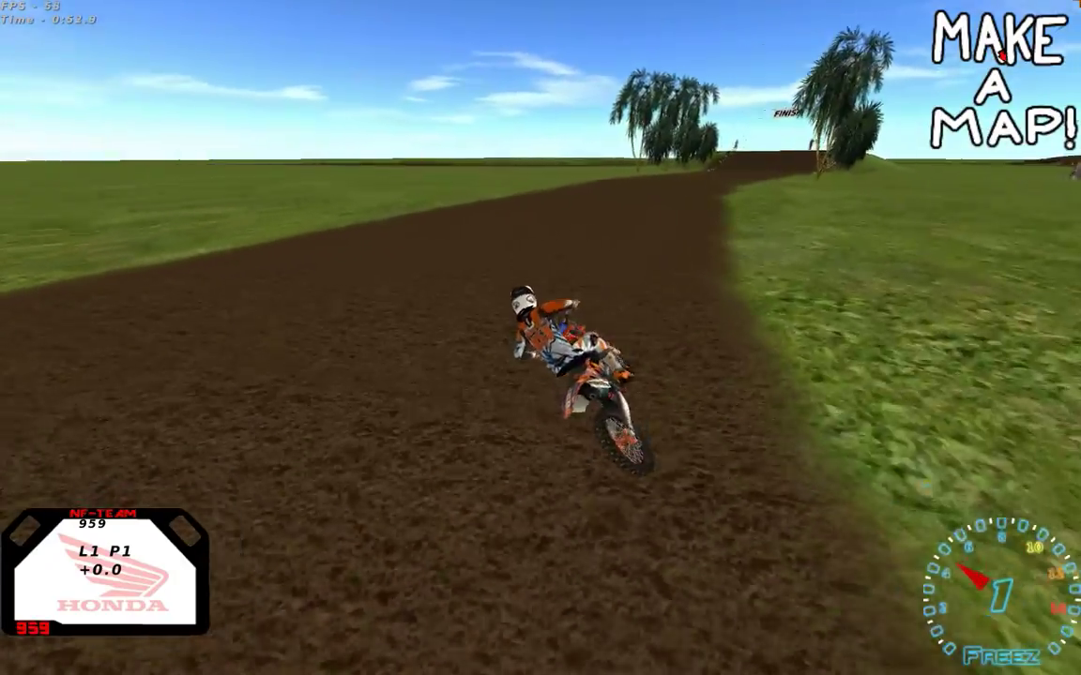
{"action": "key", "text": "Up"}
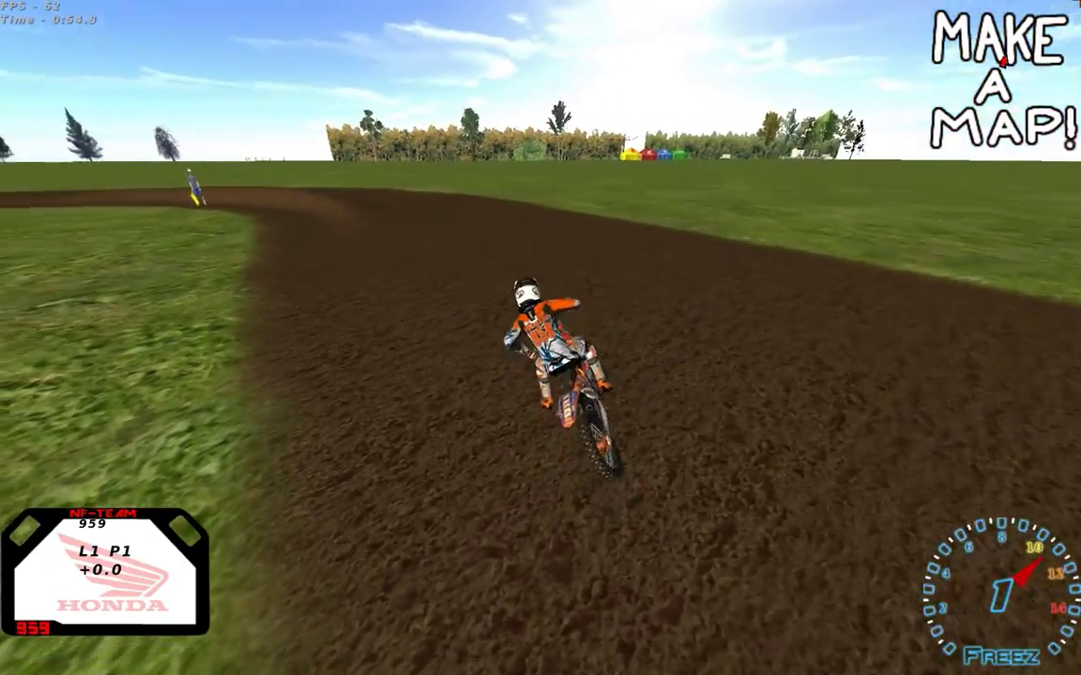
Test-ride toward the bermed bend, return to the editor, and undo the berm gradient applied to the terrain
{"action": "key", "text": "Left"}
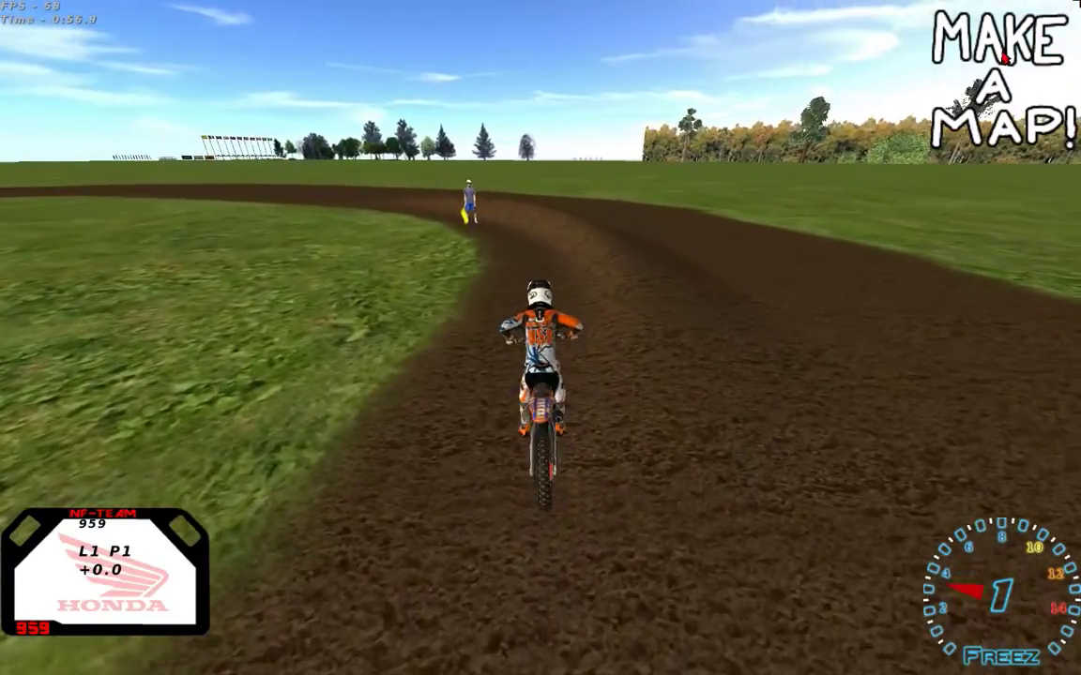
{"action": "key", "text": "e"}
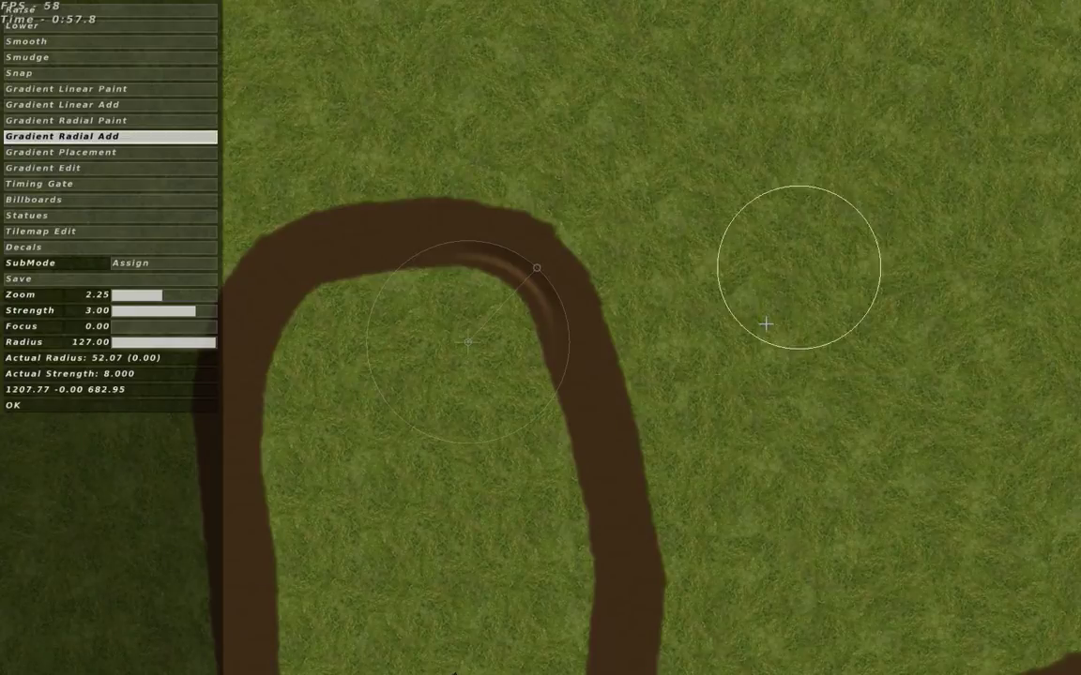
{"action": "key", "text": "ctrl+z"}
{"action": "key", "text": "ctrl+z"}
Lower the berm profile with an inner-face point about 0.54 high, add a point about 0.05 high beyond the crest, and select Gradient Radial Add
{"action": "left_click", "coordinate": [84, 168]}
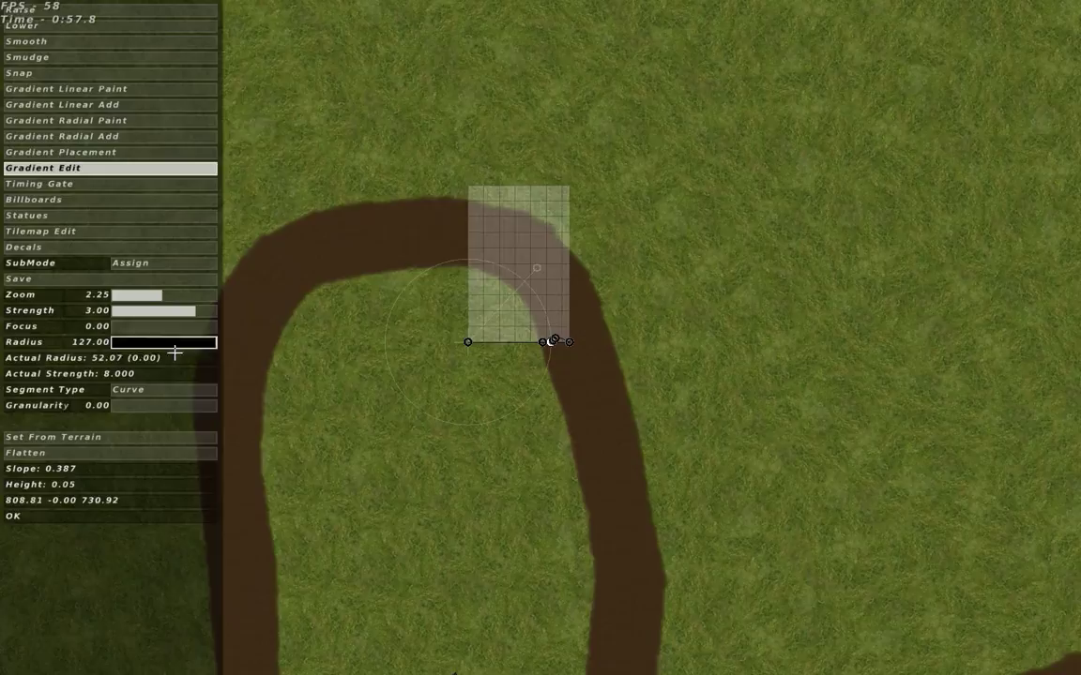
{"action": "left_click_drag", "start_coordinate": [173, 295], "coordinate": [212, 295]}
{"action": "right_click_drag", "start_coordinate": [669, 318], "coordinate": [400, 308]}
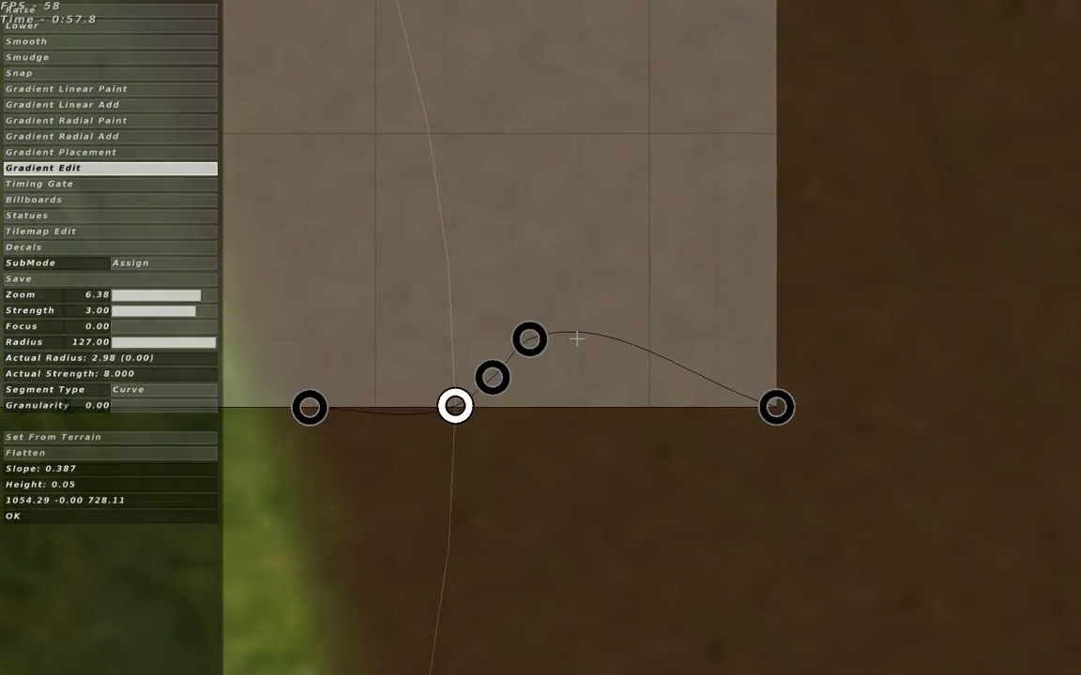
{"action": "left_click_drag", "start_coordinate": [544, 337], "coordinate": [497, 391]}
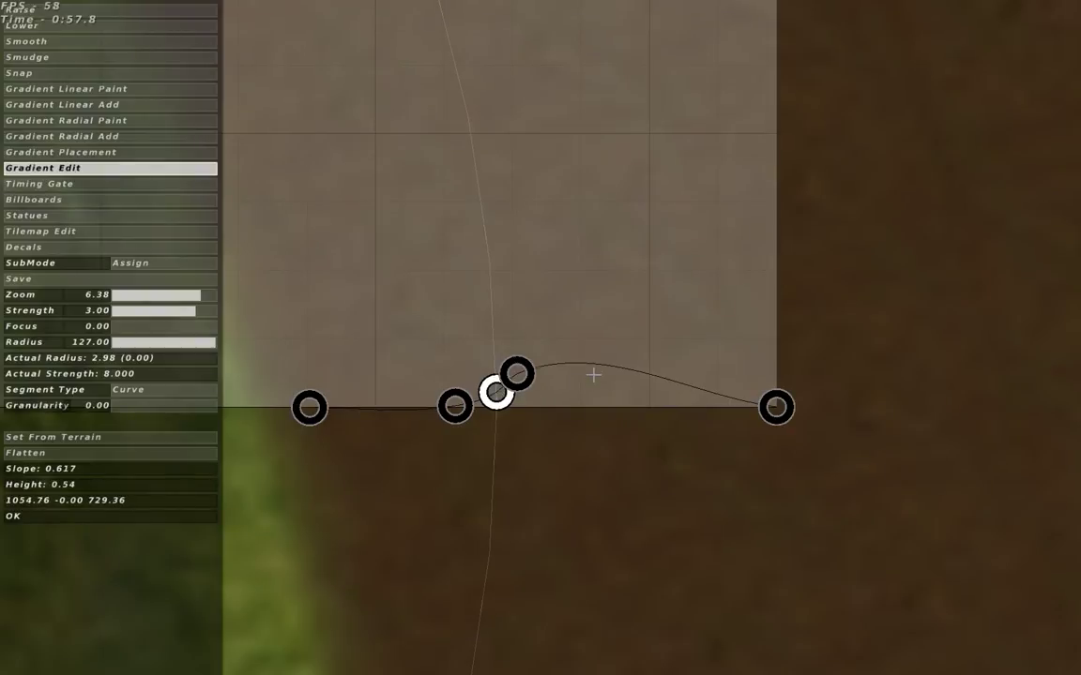
{"action": "left_click_drag", "start_coordinate": [593, 375], "coordinate": [619, 406]}
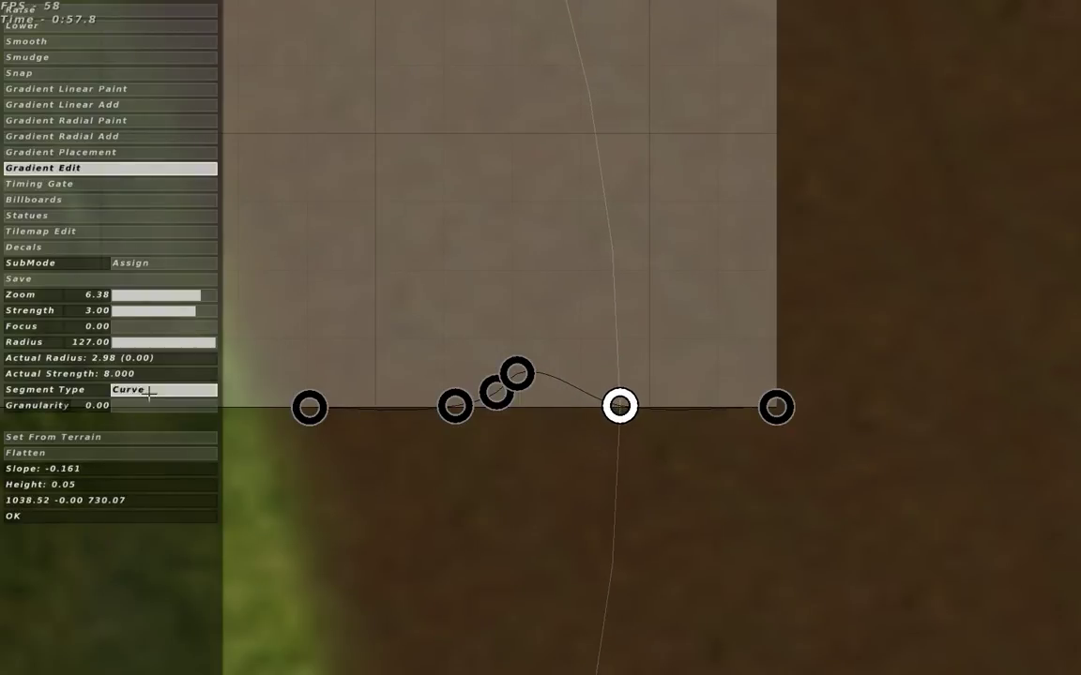
{"action": "left_click", "coordinate": [103, 136]}
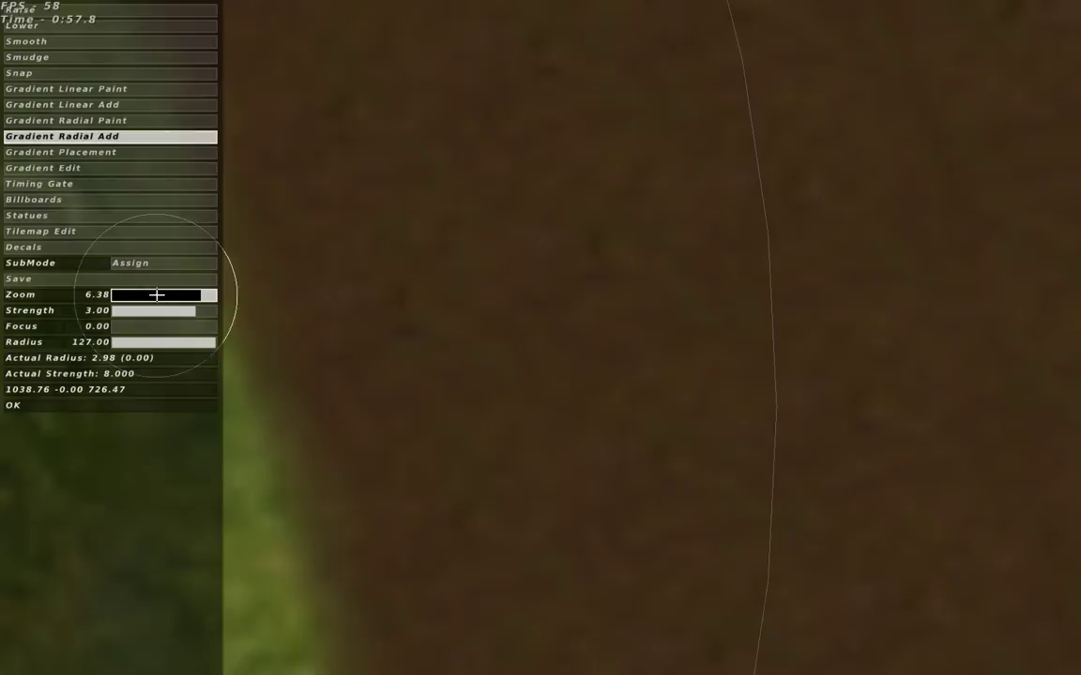
{"action": "left_click", "coordinate": [156, 294]}
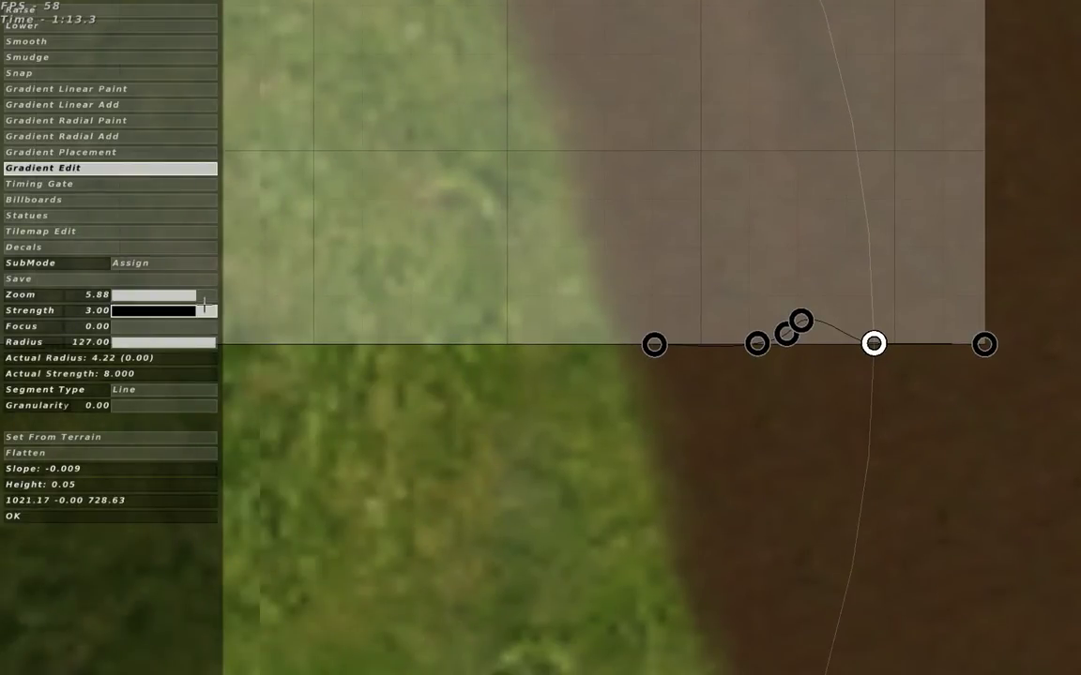
Reposition the profile's inner base point at ground level and pull the point before the berm face down to about -0.96
{"action": "left_click", "coordinate": [210, 296]}
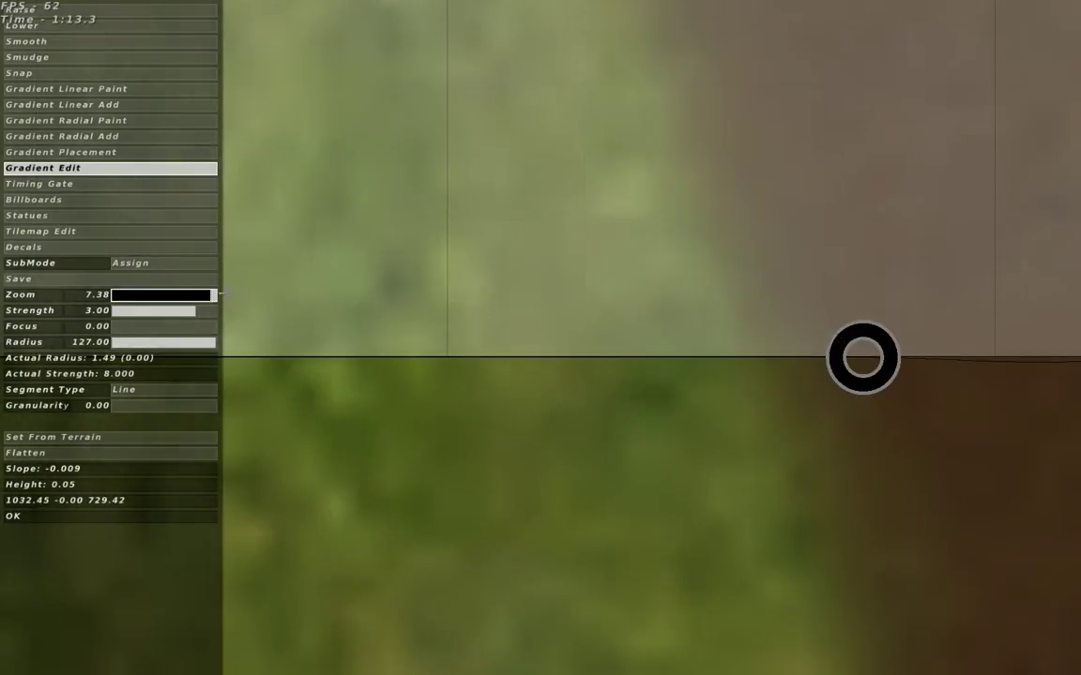
{"action": "right_click_drag", "start_coordinate": [852, 318], "coordinate": [483, 313]}
{"action": "left_click_drag", "start_coordinate": [489, 353], "coordinate": [468, 354]}
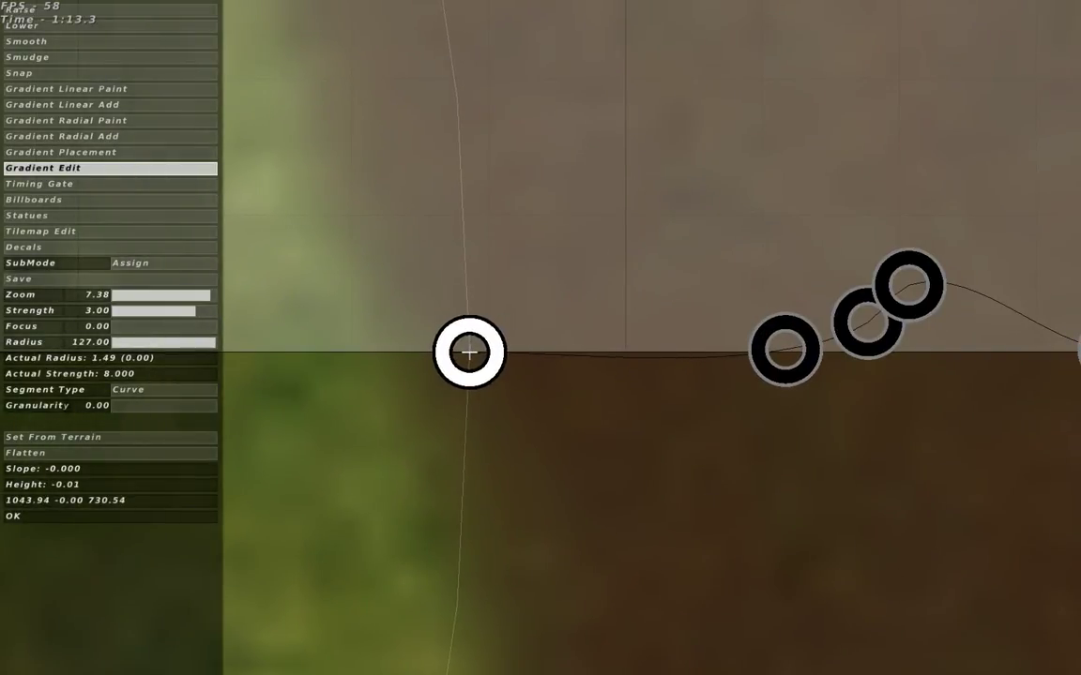
{"action": "left_click_drag", "start_coordinate": [625, 357], "coordinate": [660, 397]}
{"action": "left_click_drag", "start_coordinate": [785, 349], "coordinate": [1003, 364]}
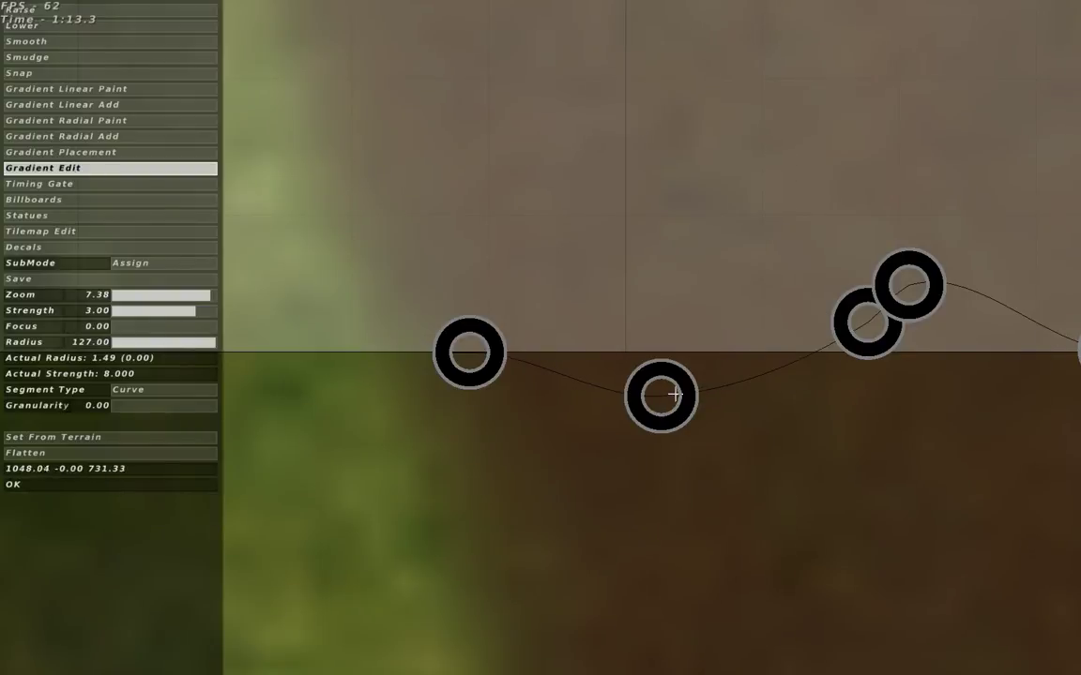
{"action": "left_click_drag", "start_coordinate": [674, 395], "coordinate": [736, 404]}
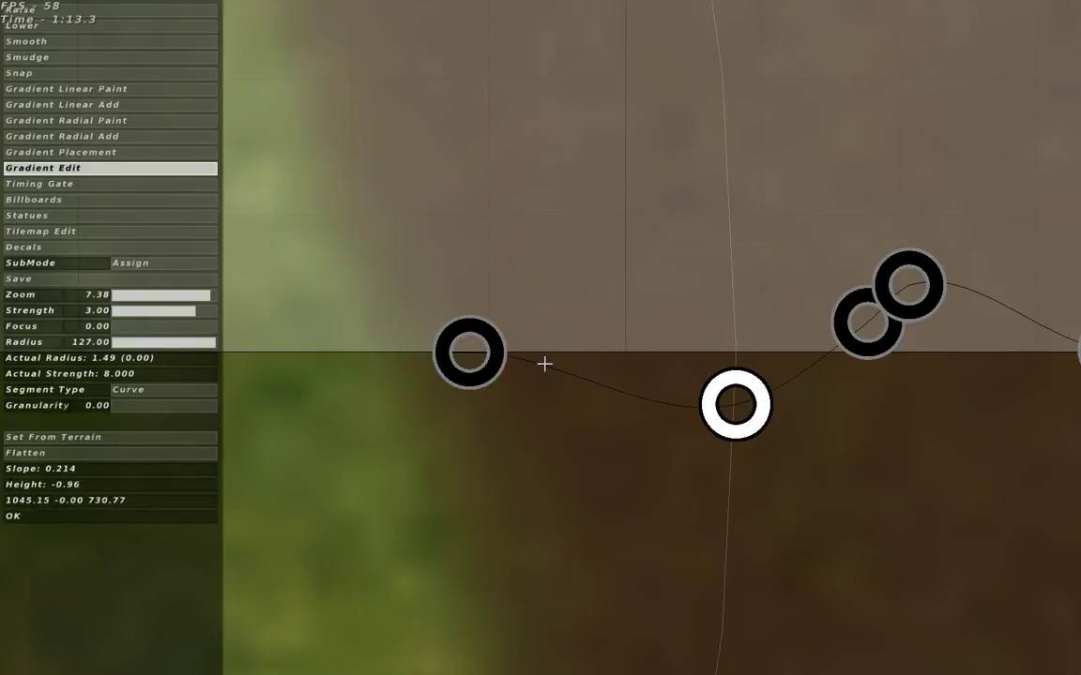
Try an extra point at about -0.76 on the inner side of the dip, and delete it
{"action": "left_click_drag", "start_coordinate": [565, 354], "coordinate": [526, 394]}
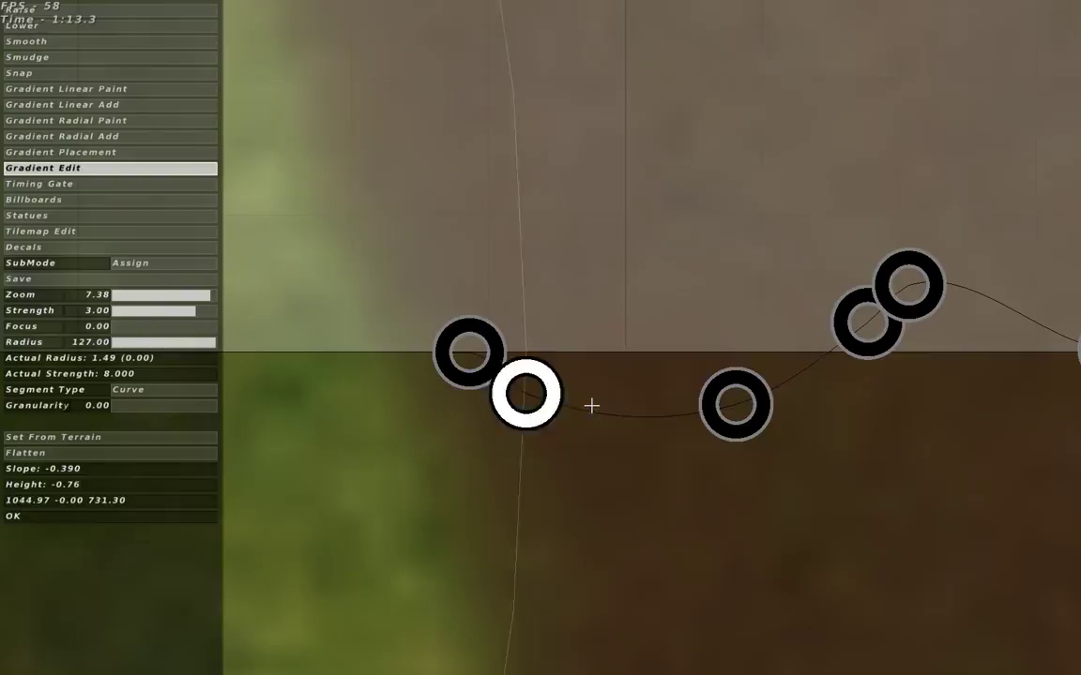
{"action": "key", "text": "Delete"}
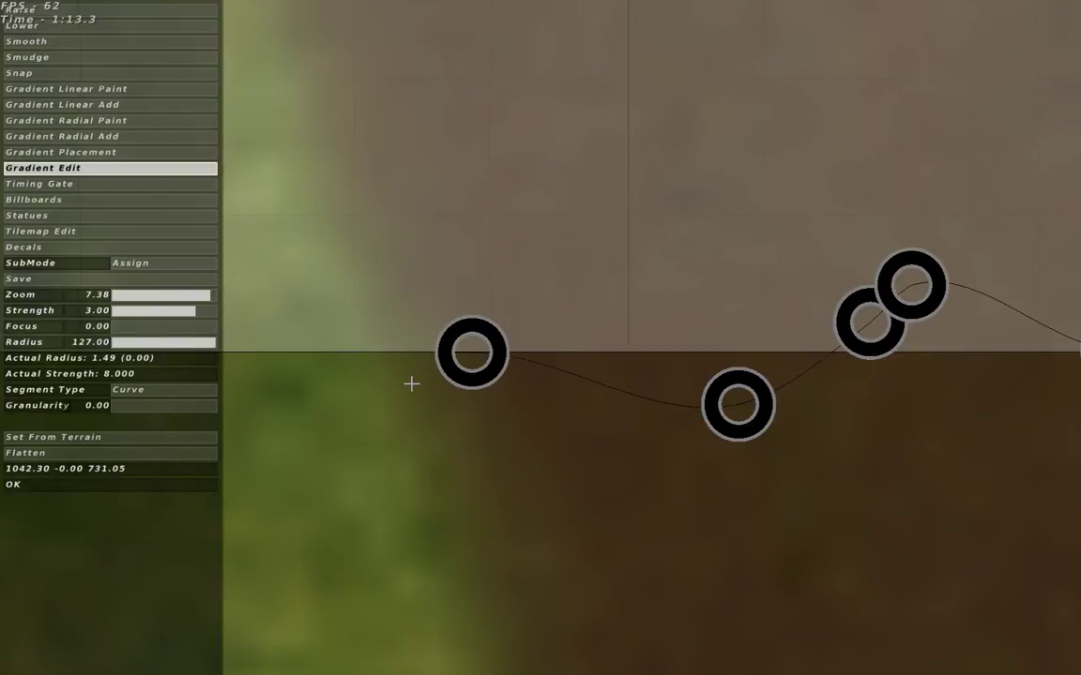
{"action": "right_click_drag", "start_coordinate": [554, 362], "coordinate": [568, 382]}
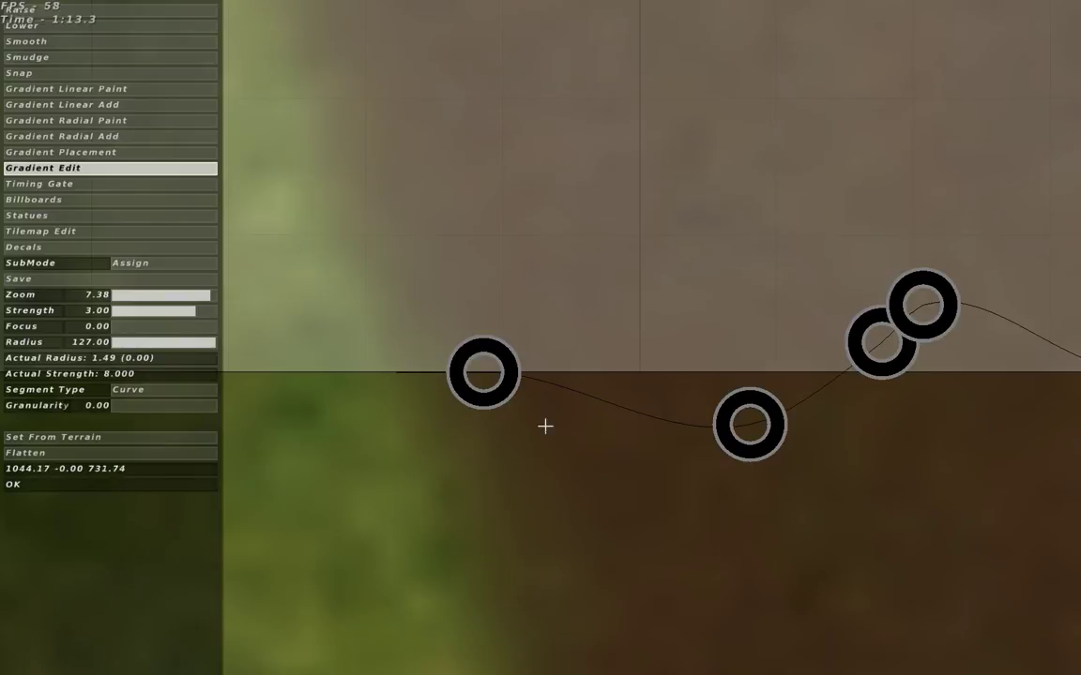
{"action": "left_click_drag", "start_coordinate": [518, 398], "coordinate": [1074, 392]}
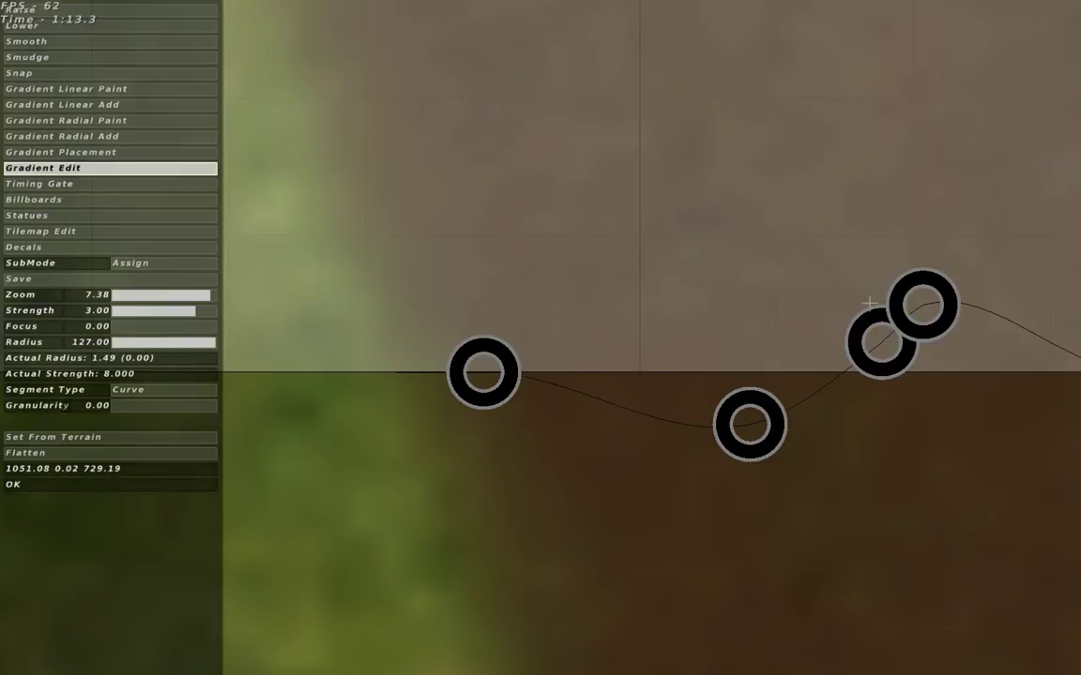
Raise the dip point to about -0.10, and delete a trial point placed near ground level on its inner side
{"action": "left_click_drag", "start_coordinate": [749, 425], "coordinate": [813, 377]}
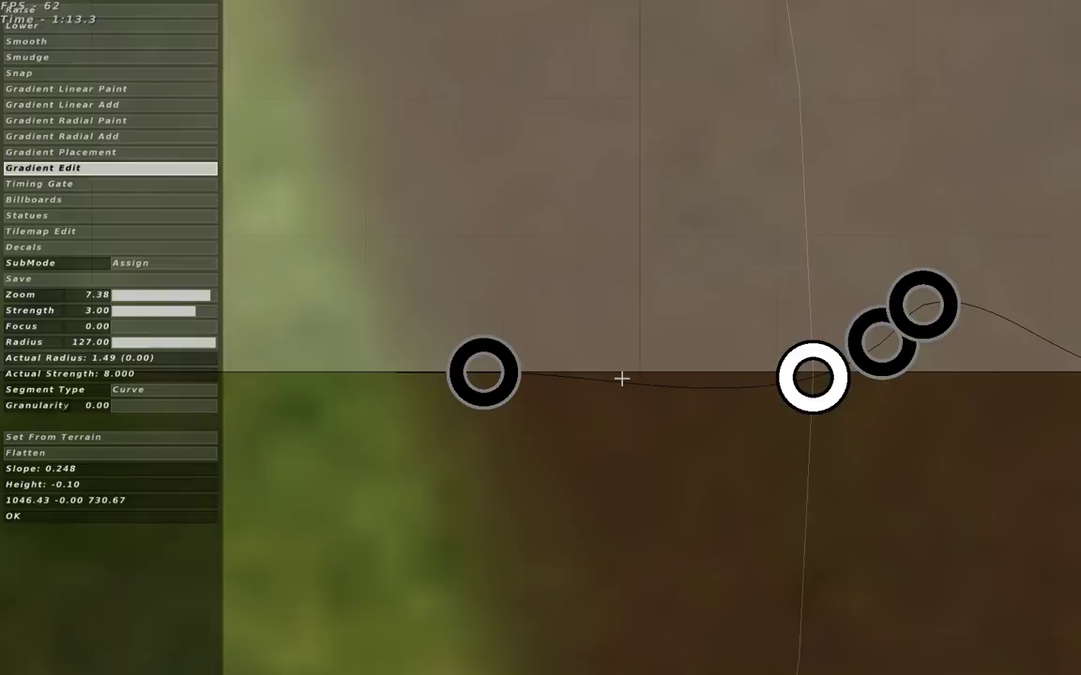
{"action": "left_click", "coordinate": [591, 380]}
{"action": "mouse_move", "coordinate": [591, 381]}
{"action": "left_mouse_down"}
{"action": "mouse_move", "coordinate": [589, 408]}
{"action": "mouse_move", "coordinate": [619, 373]}
{"action": "mouse_move", "coordinate": [594, 372]}
{"action": "left_mouse_up"}
{"action": "key", "text": "Delete"}
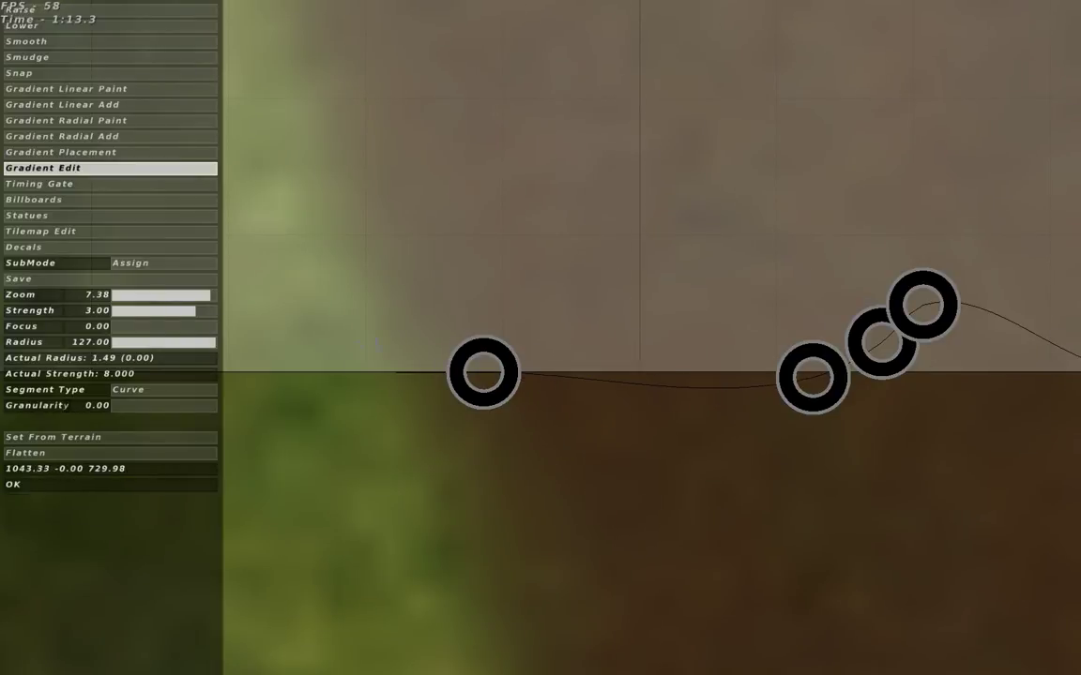
Add a curve point at about -0.03 between the profile's inner base point and the foot of the berm
{"action": "right_click_drag", "start_coordinate": [912, 289], "coordinate": [652, 324]}
{"action": "right_click_drag", "start_coordinate": [425, 439], "coordinate": [520, 407]}
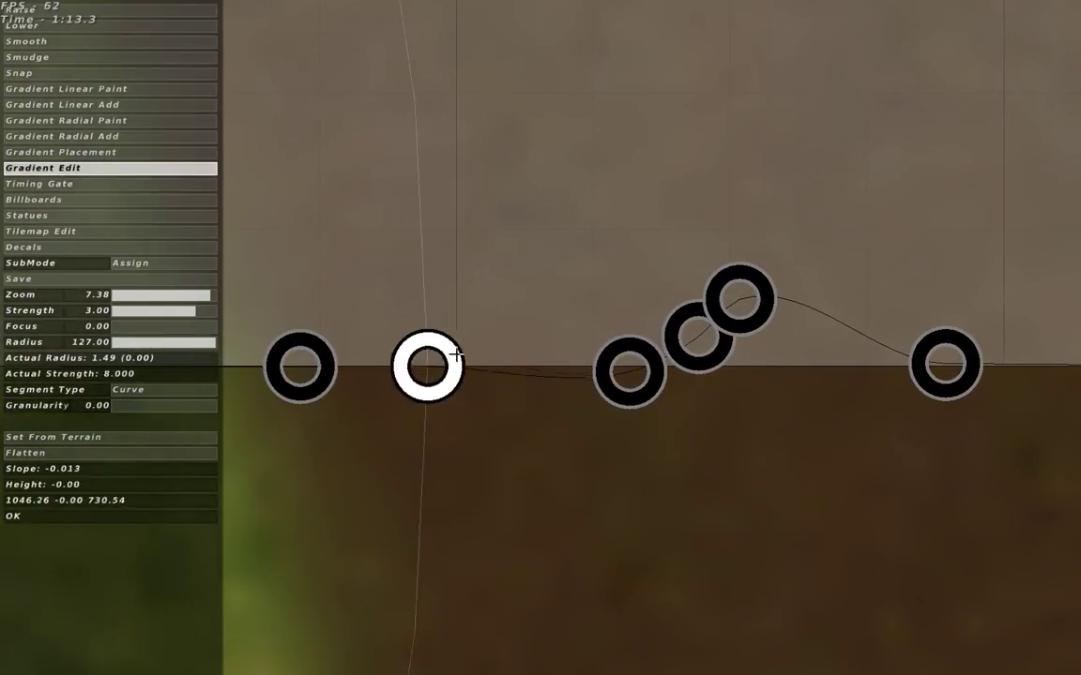
{"action": "left_click_drag", "start_coordinate": [456, 354], "coordinate": [414, 380]}
{"action": "right_click_drag", "start_coordinate": [378, 396], "coordinate": [524, 422]}
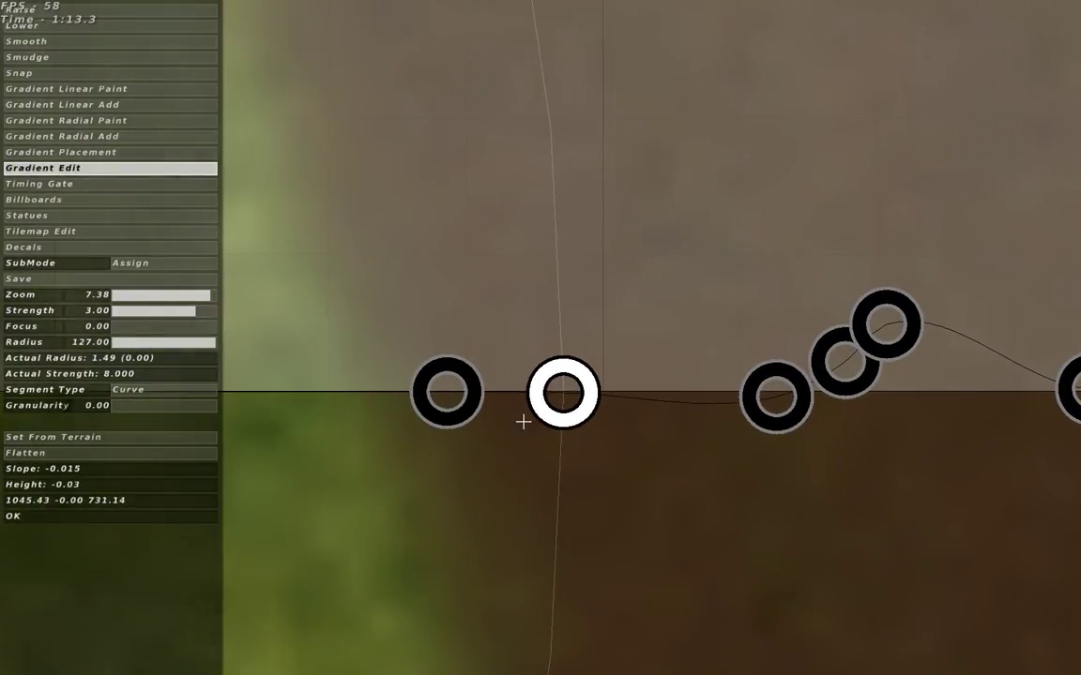
Flatten the gradient profile, set the radius to 46, and move the gradient onto the grass outside the bend with a length of about 21
{"action": "left_click", "coordinate": [87, 452]}
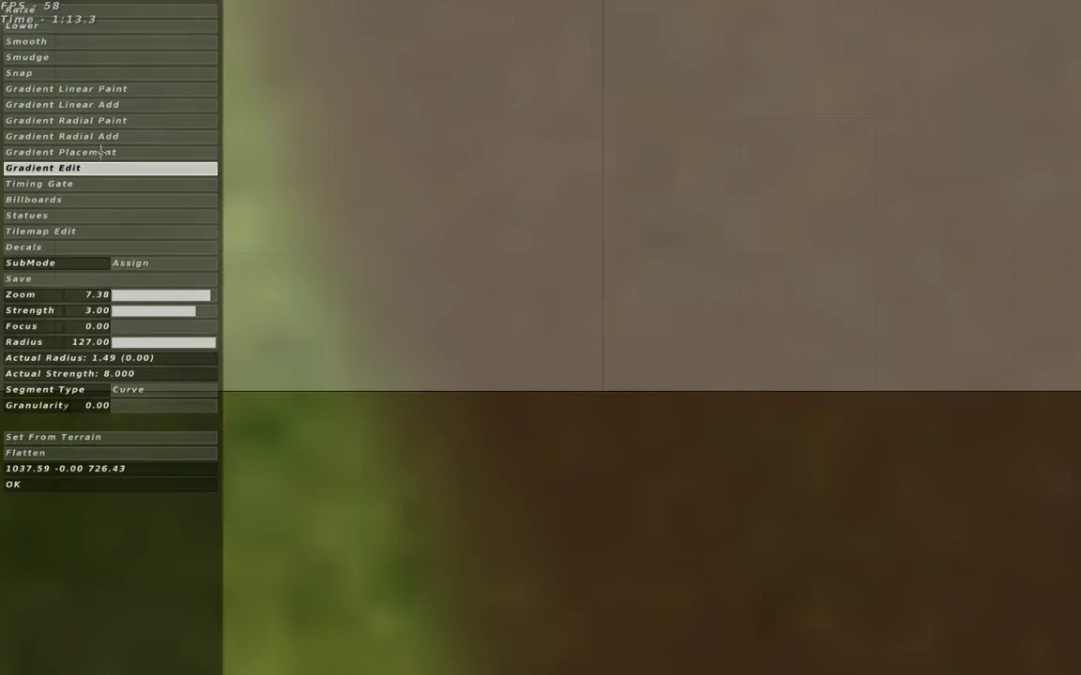
{"action": "left_click", "coordinate": [99, 88]}
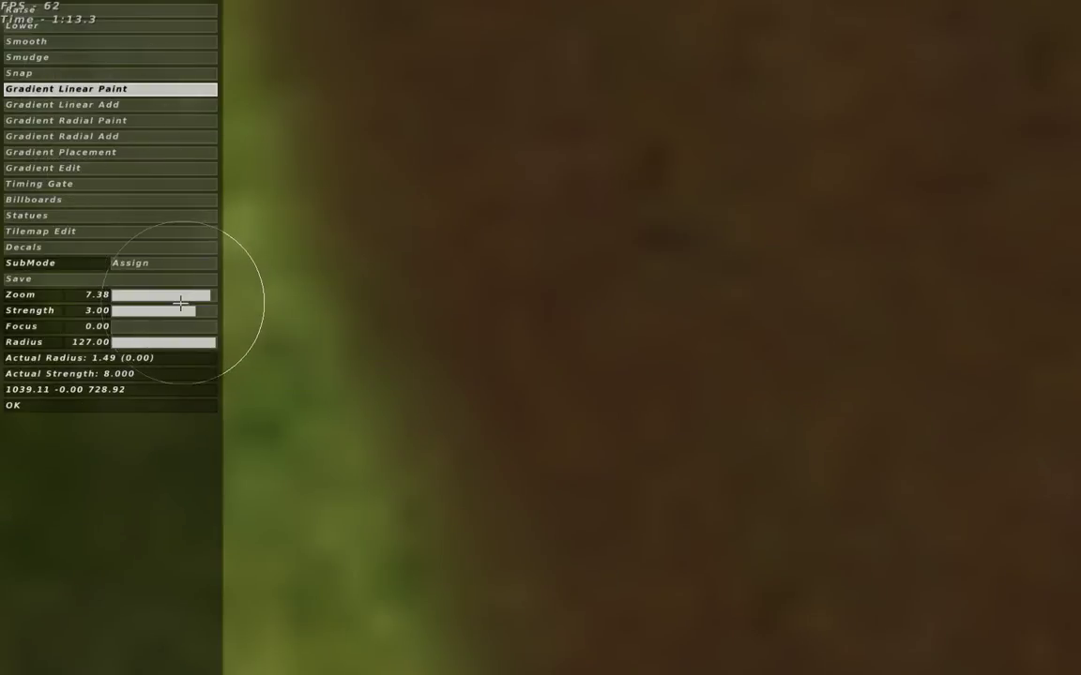
{"action": "left_click_drag", "start_coordinate": [180, 301], "coordinate": [155, 293]}
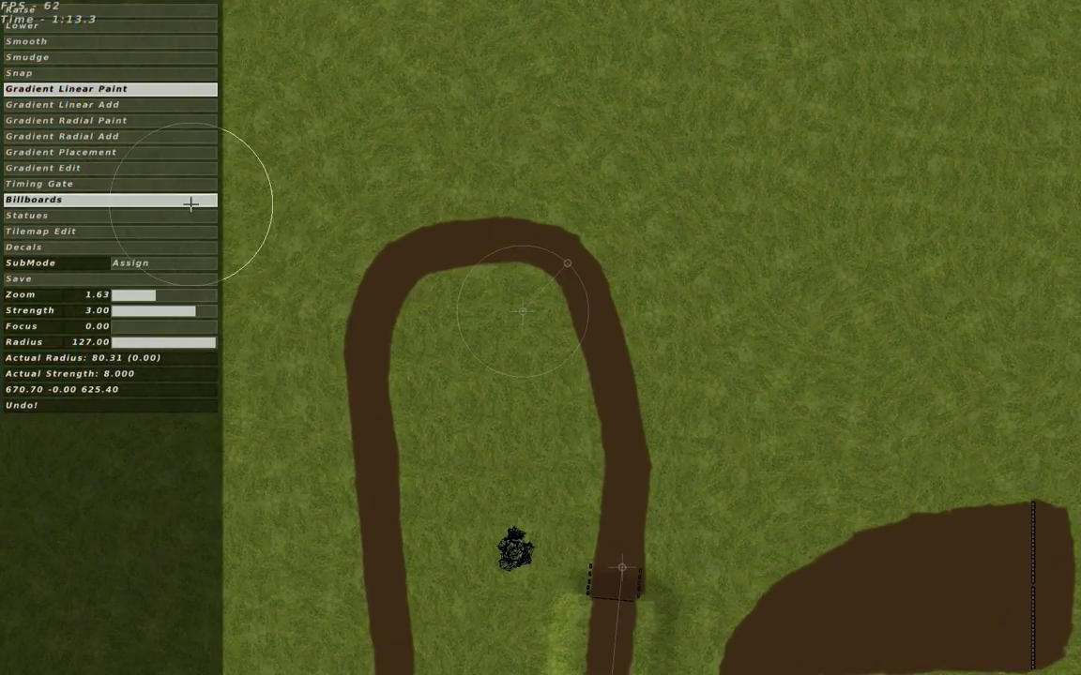
{"action": "left_click_drag", "start_coordinate": [167, 345], "coordinate": [150, 343]}
{"action": "key", "text": "p"}
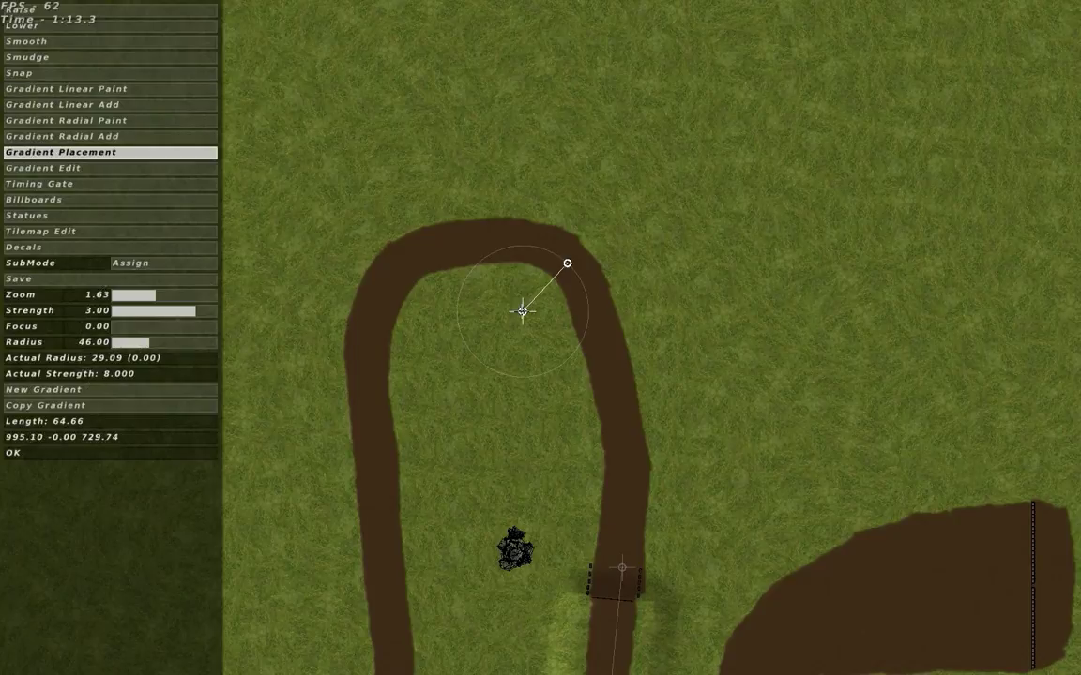
{"action": "left_click", "coordinate": [650, 147]}
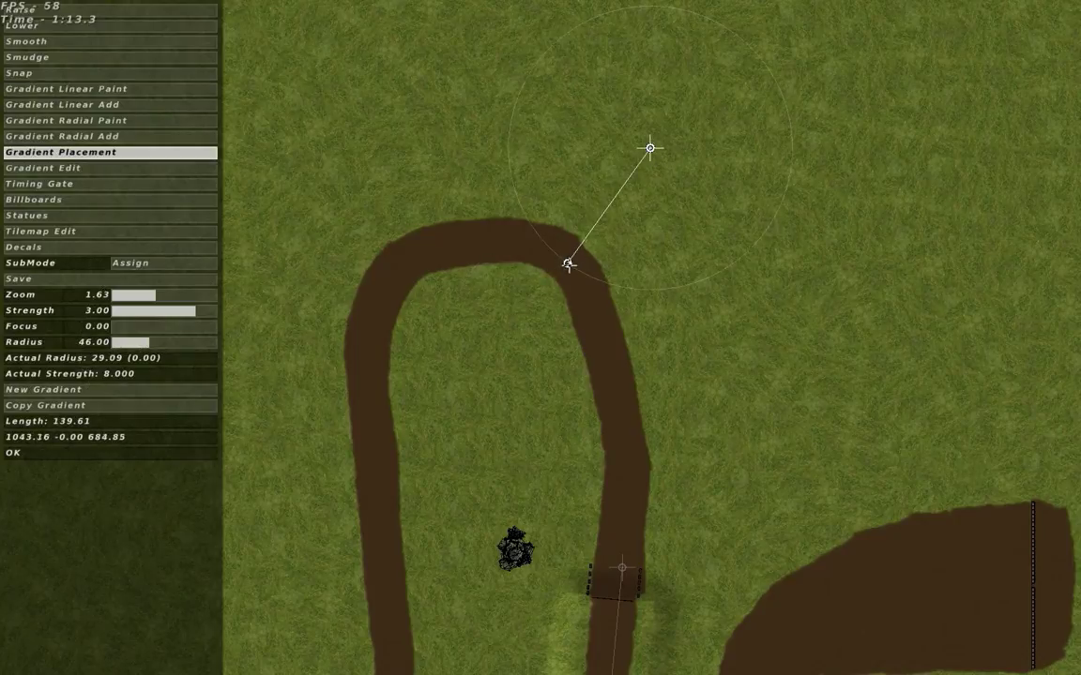
{"action": "left_click_drag", "start_coordinate": [569, 263], "coordinate": [664, 164]}
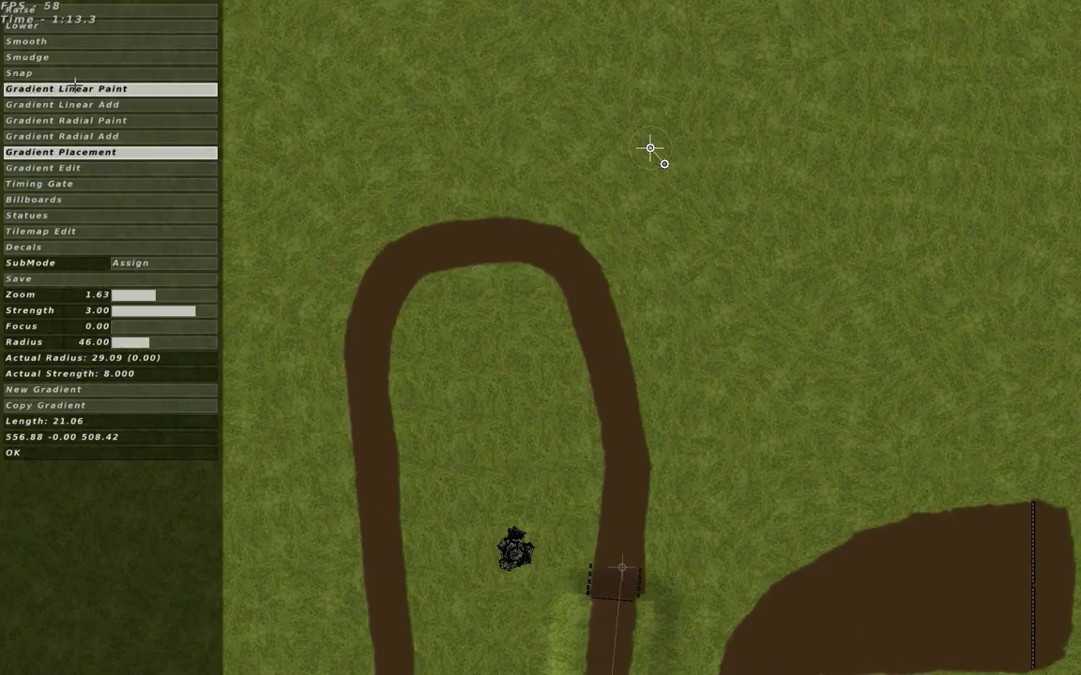
Set up the Raise brush with strength -2.25, focus 0 and radius 14, with the whole bend in view
{"action": "left_click", "coordinate": [40, 12]}
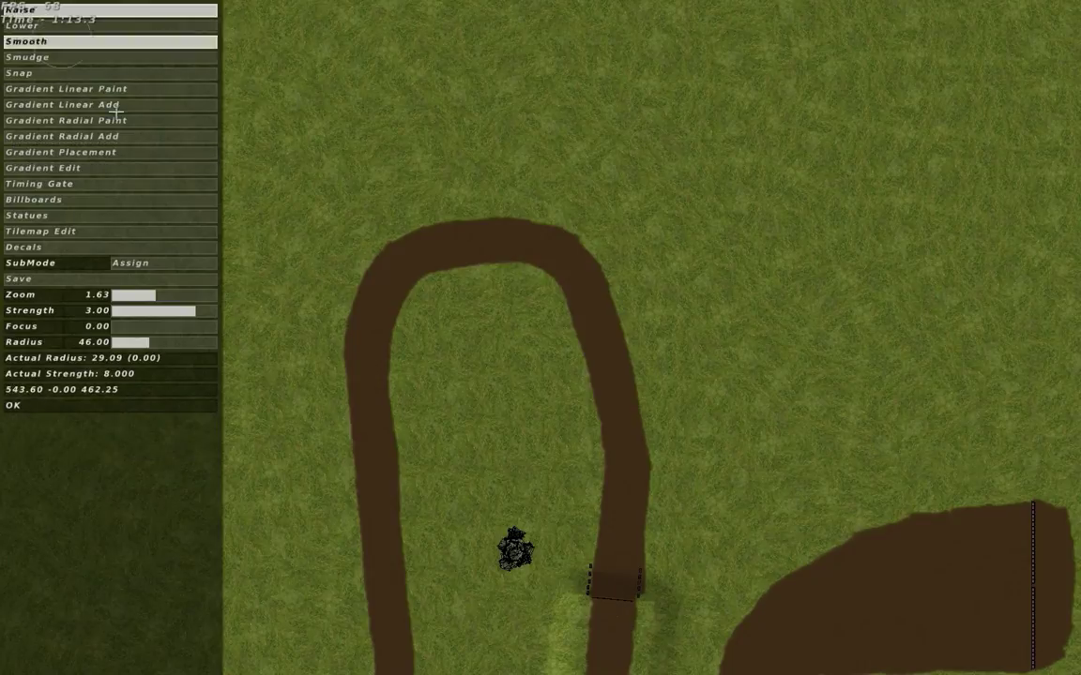
{"action": "left_click", "coordinate": [170, 294]}
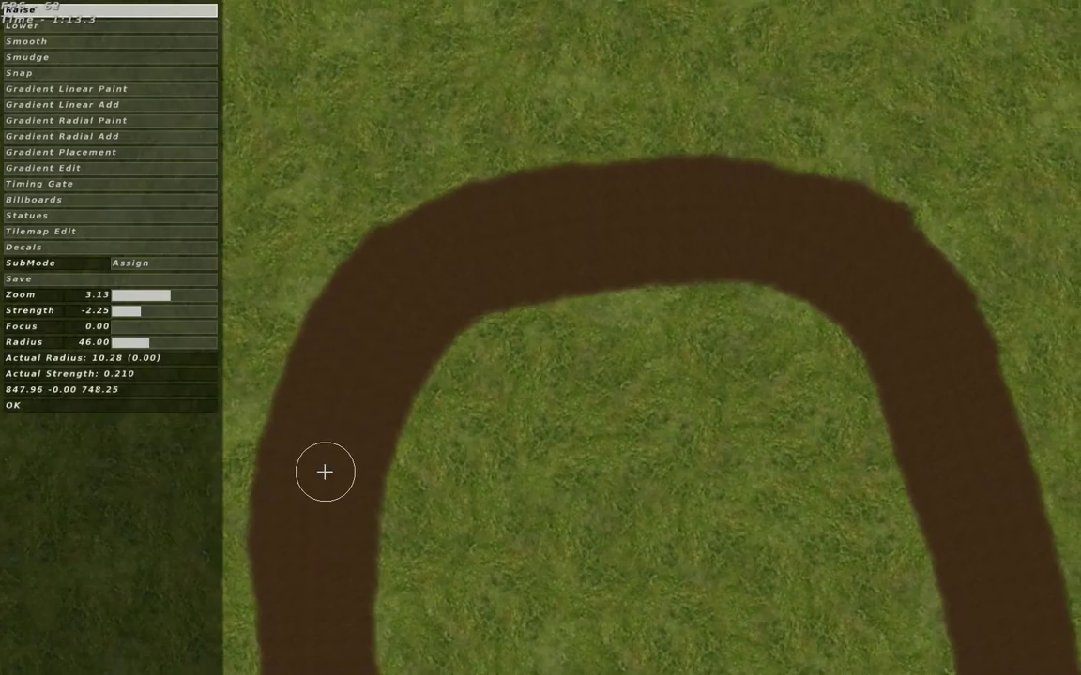
{"action": "left_click_drag", "start_coordinate": [168, 343], "coordinate": [132, 343]}
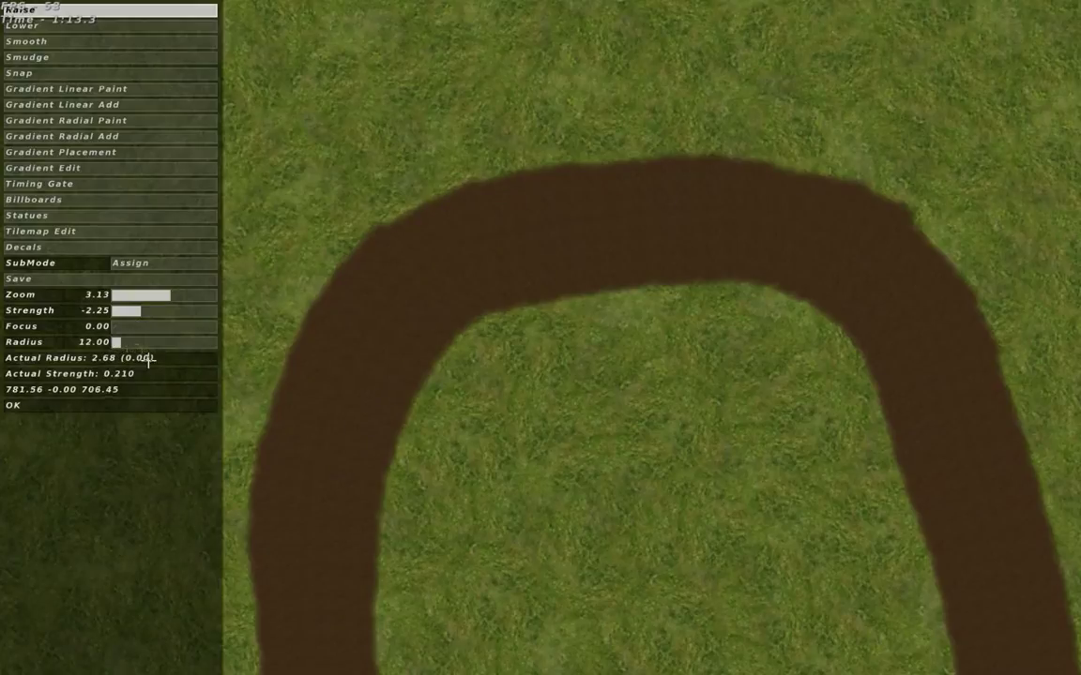
{"action": "scroll", "coordinate": [428, 347], "scroll_direction": "up", "scroll_amount": 2}
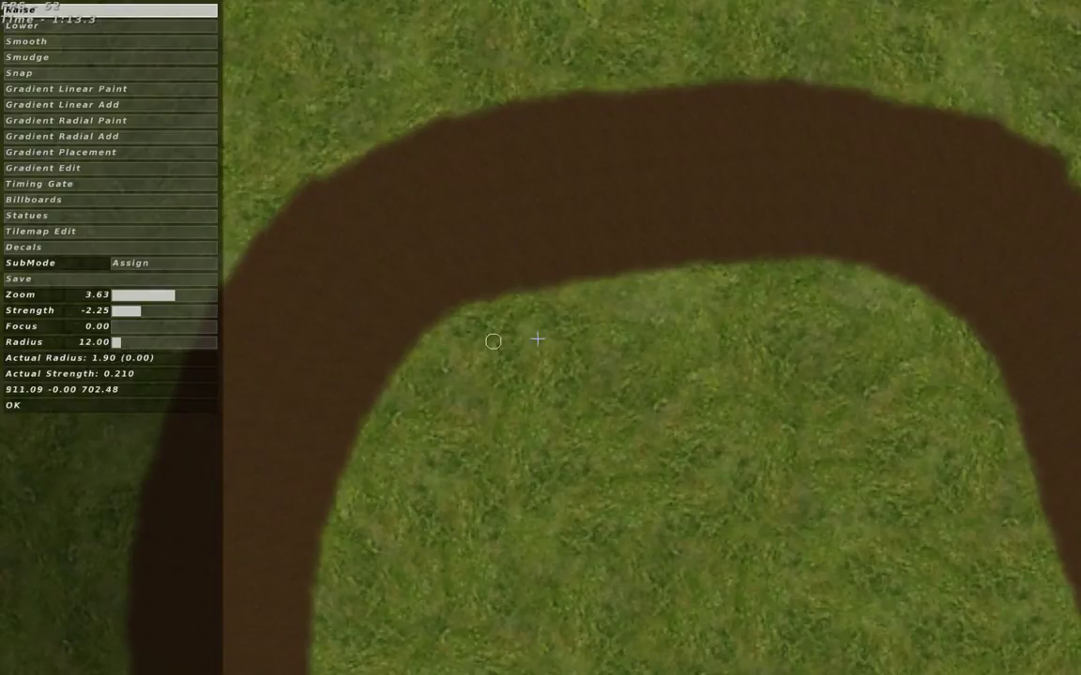
{"action": "right_click_drag", "start_coordinate": [536, 339], "coordinate": [477, 341]}
{"action": "left_click_drag", "start_coordinate": [174, 296], "coordinate": [147, 295]}
{"action": "left_click", "coordinate": [148, 296]}
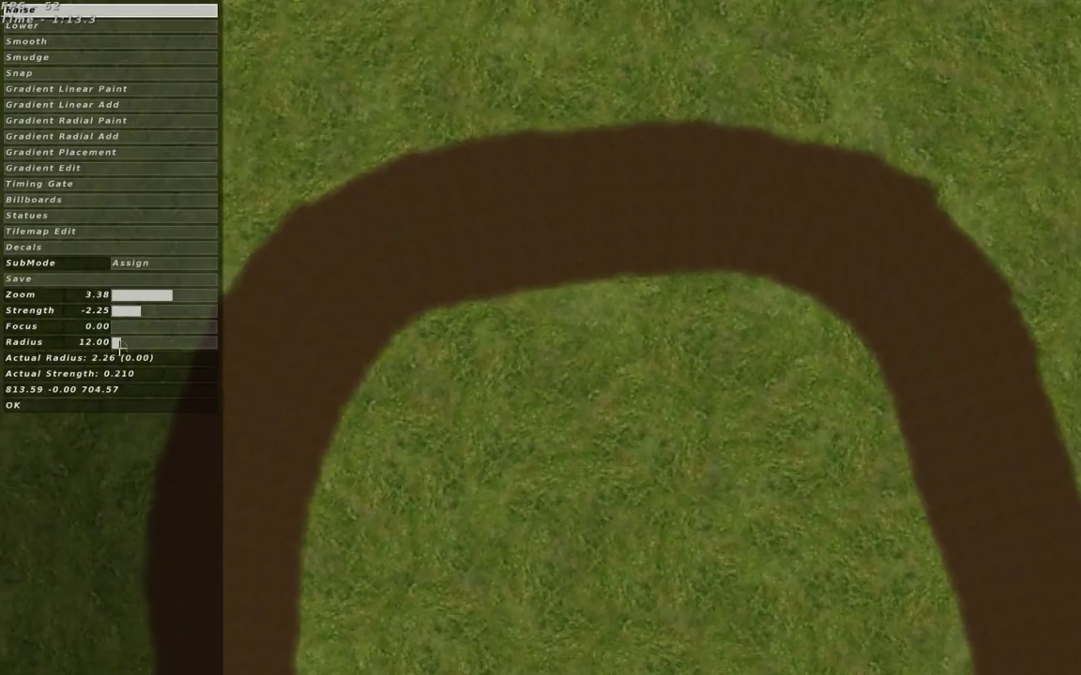
{"action": "left_click", "coordinate": [133, 343]}
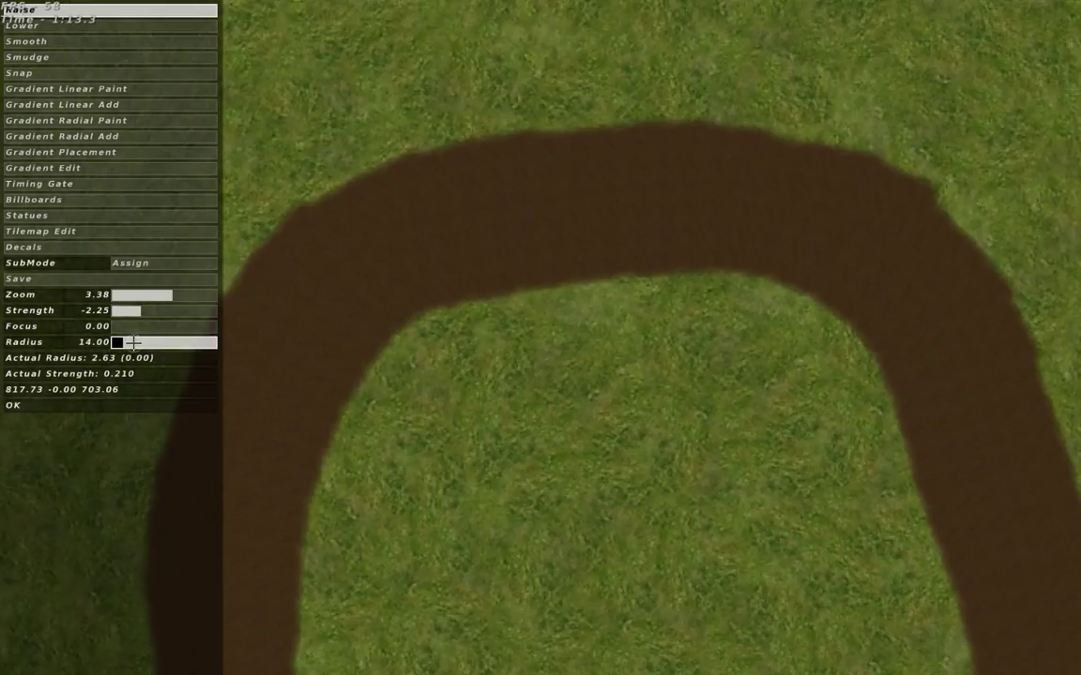
{"action": "left_click_drag", "start_coordinate": [132, 343], "coordinate": [133, 343]}
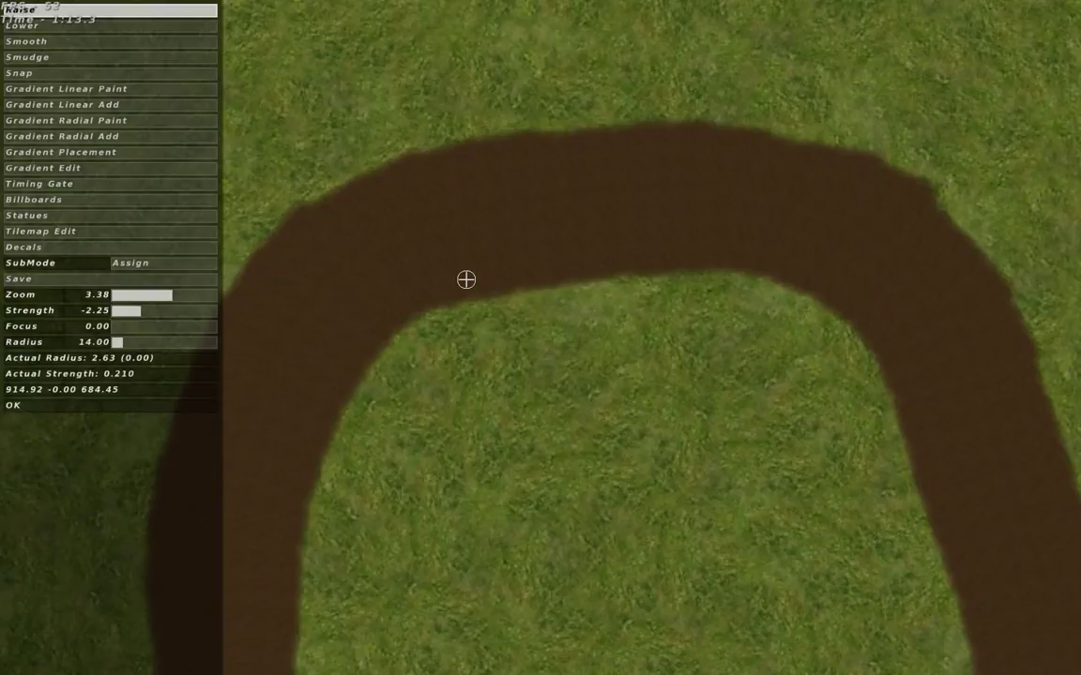
Build up a curved berm along the middle of the track through the whole bend with repeated Raise strokes at radius 15
{"action": "right_click_drag", "start_coordinate": [602, 269], "coordinate": [616, 235]}
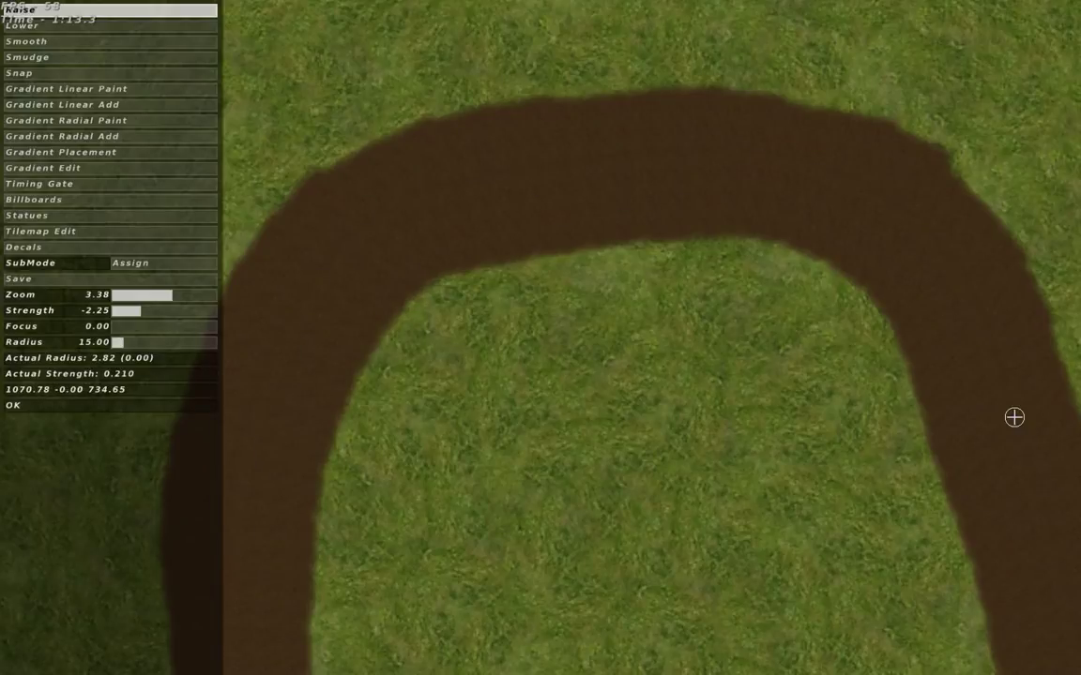
{"action": "mouse_move", "coordinate": [267, 439]}
{"action": "left_mouse_down"}
{"action": "mouse_move", "coordinate": [311, 354]}
{"action": "mouse_move", "coordinate": [374, 284]}
{"action": "mouse_move", "coordinate": [453, 236]}
{"action": "mouse_move", "coordinate": [569, 191]}
{"action": "mouse_move", "coordinate": [709, 174]}
{"action": "mouse_move", "coordinate": [863, 200]}
{"action": "mouse_move", "coordinate": [955, 299]}
{"action": "mouse_move", "coordinate": [974, 337]}
{"action": "left_mouse_up"}
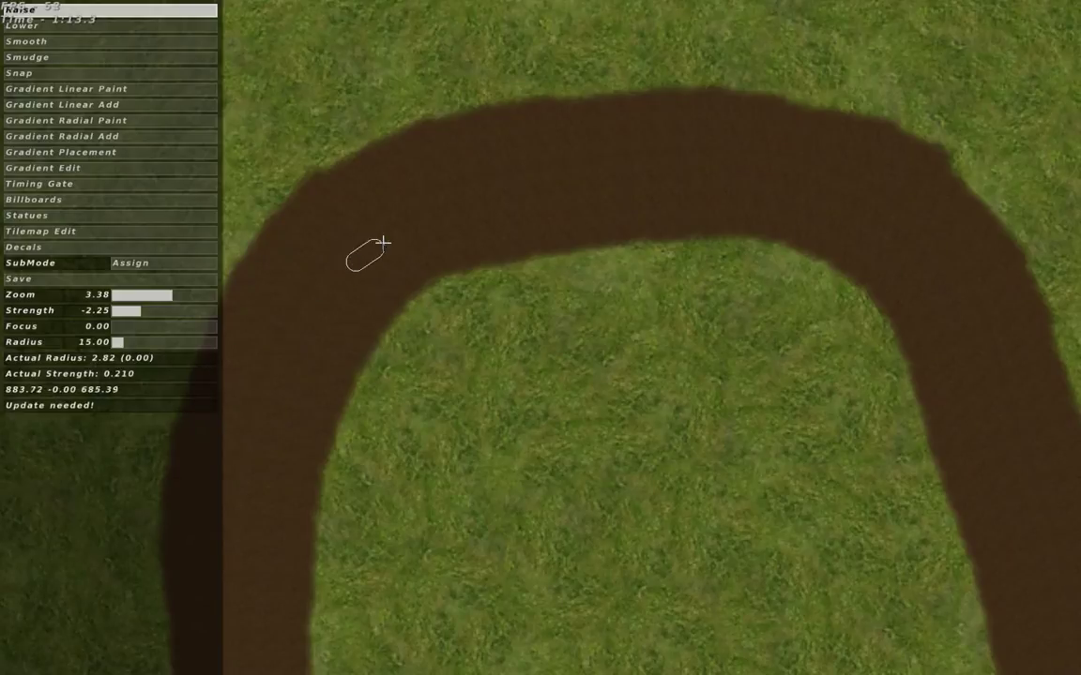
{"action": "mouse_move", "coordinate": [785, 182]}
{"action": "left_mouse_down"}
{"action": "mouse_move", "coordinate": [887, 229]}
{"action": "mouse_move", "coordinate": [948, 294]}
{"action": "mouse_move", "coordinate": [973, 348]}
{"action": "left_mouse_up"}
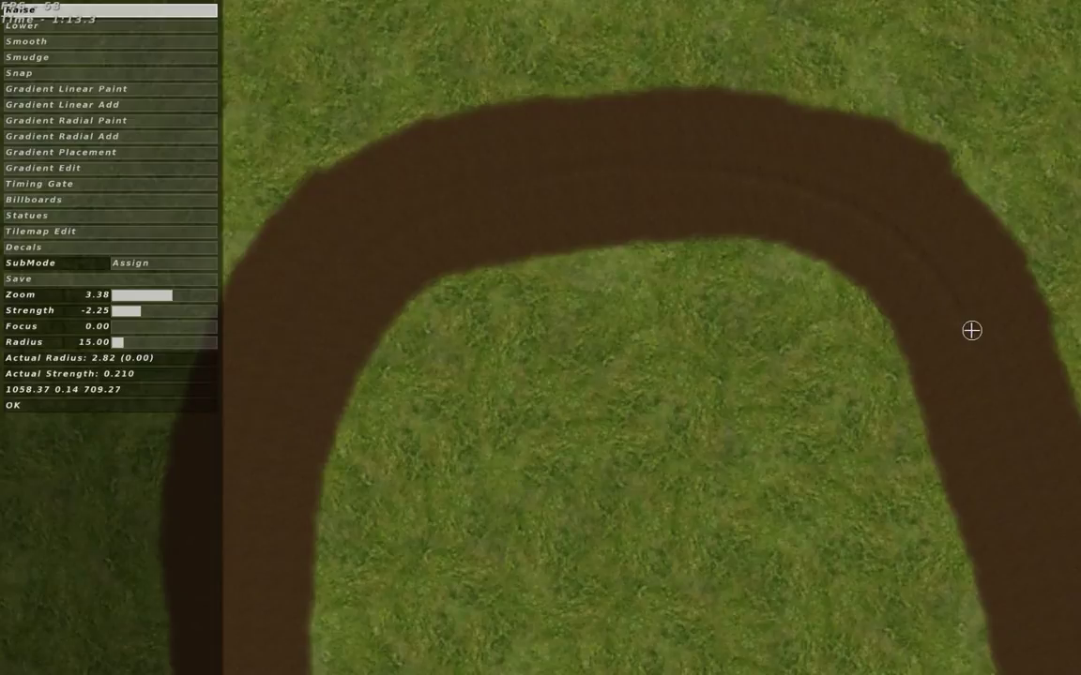
{"action": "mouse_move", "coordinate": [976, 356]}
{"action": "left_mouse_down"}
{"action": "mouse_move", "coordinate": [929, 262]}
{"action": "mouse_move", "coordinate": [801, 186]}
{"action": "mouse_move", "coordinate": [654, 171]}
{"action": "mouse_move", "coordinate": [526, 179]}
{"action": "mouse_move", "coordinate": [422, 219]}
{"action": "mouse_move", "coordinate": [361, 272]}
{"action": "left_mouse_up"}
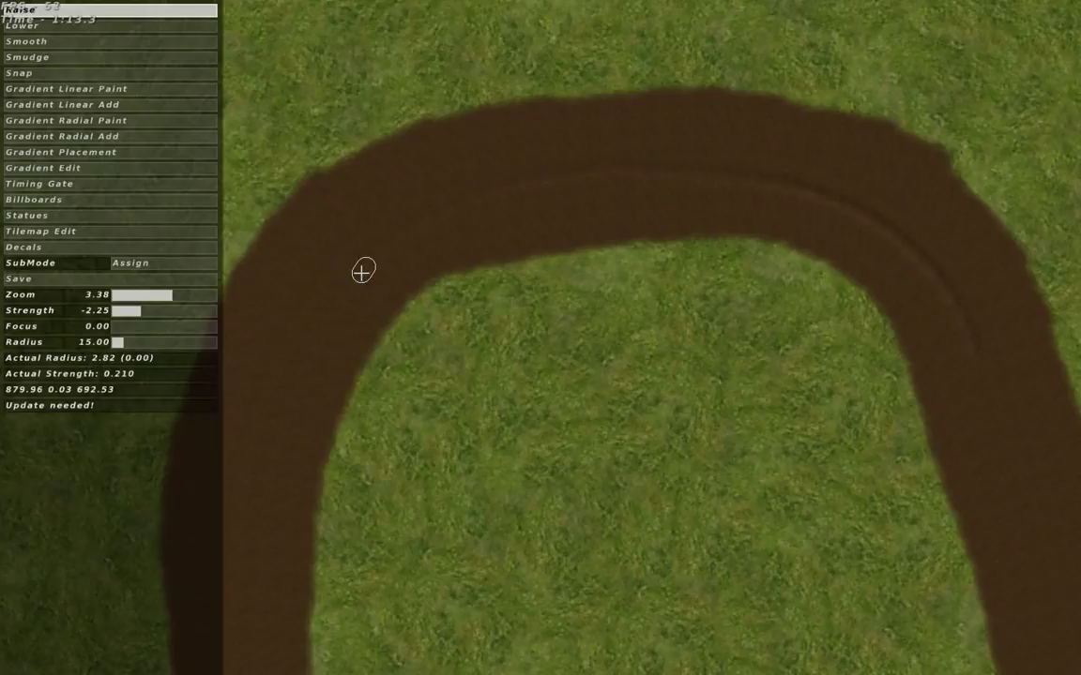
{"action": "mouse_move", "coordinate": [406, 229]}
{"action": "left_mouse_down"}
{"action": "mouse_move", "coordinate": [516, 186]}
{"action": "mouse_move", "coordinate": [620, 166]}
{"action": "mouse_move", "coordinate": [690, 172]}
{"action": "mouse_move", "coordinate": [798, 188]}
{"action": "mouse_move", "coordinate": [860, 212]}
{"action": "mouse_move", "coordinate": [926, 245]}
{"action": "mouse_move", "coordinate": [948, 295]}
{"action": "left_mouse_up"}
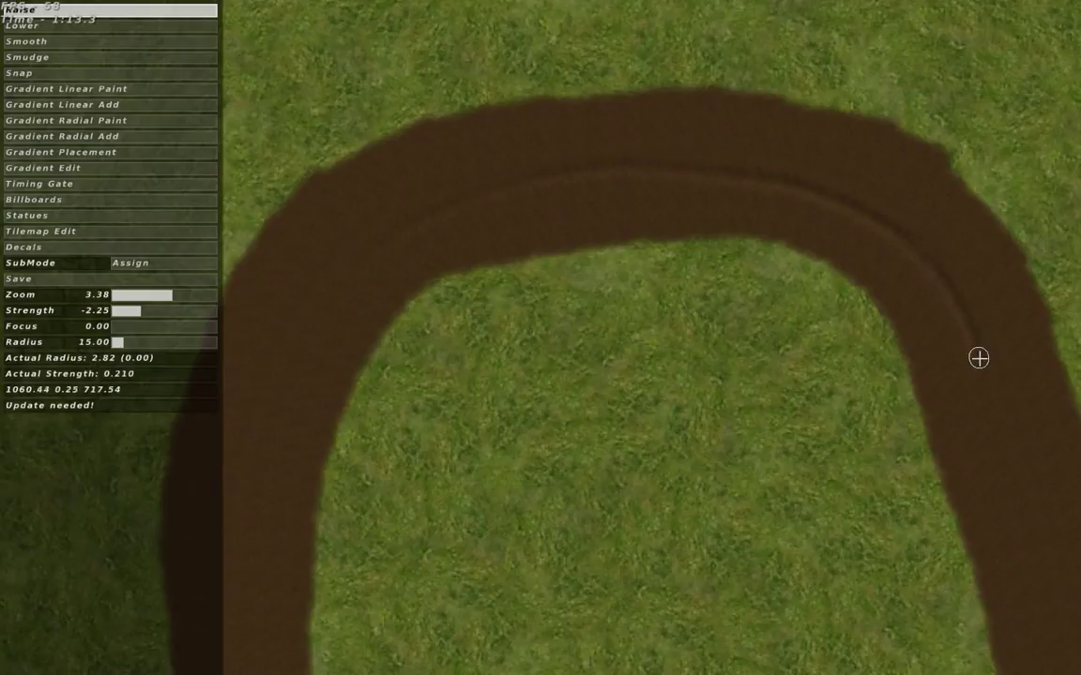
{"action": "left_click_drag", "start_coordinate": [979, 357], "coordinate": [910, 248]}
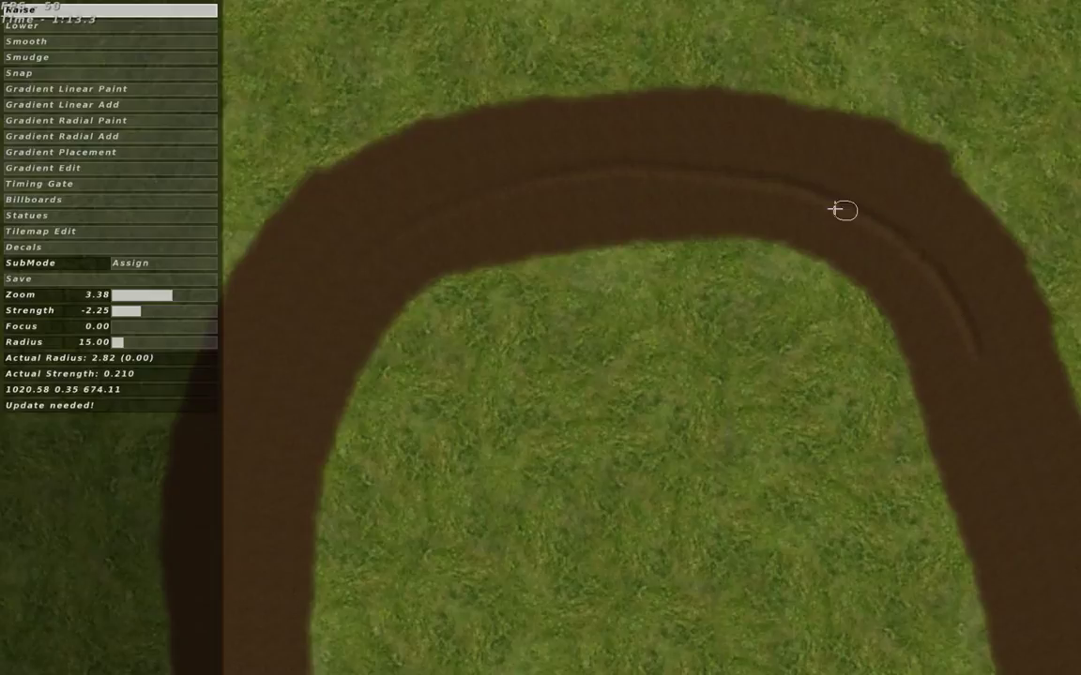
{"action": "mouse_move", "coordinate": [743, 181]}
{"action": "left_mouse_down"}
{"action": "mouse_move", "coordinate": [628, 168]}
{"action": "mouse_move", "coordinate": [449, 195]}
{"action": "left_mouse_up"}
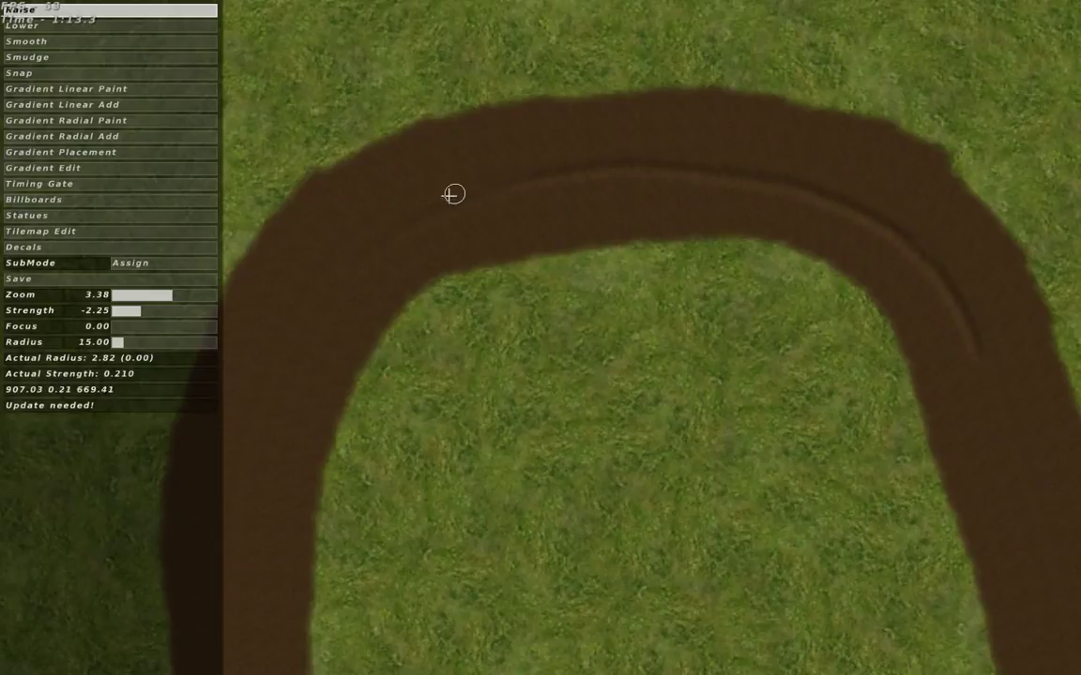
{"action": "mouse_move", "coordinate": [521, 190]}
{"action": "left_mouse_down"}
{"action": "mouse_move", "coordinate": [393, 241]}
{"action": "mouse_move", "coordinate": [347, 288]}
{"action": "mouse_move", "coordinate": [386, 268]}
{"action": "mouse_move", "coordinate": [436, 212]}
{"action": "mouse_move", "coordinate": [609, 169]}
{"action": "mouse_move", "coordinate": [821, 196]}
{"action": "mouse_move", "coordinate": [914, 251]}
{"action": "mouse_move", "coordinate": [958, 306]}
{"action": "mouse_move", "coordinate": [838, 193]}
{"action": "mouse_move", "coordinate": [749, 175]}
{"action": "left_mouse_up"}
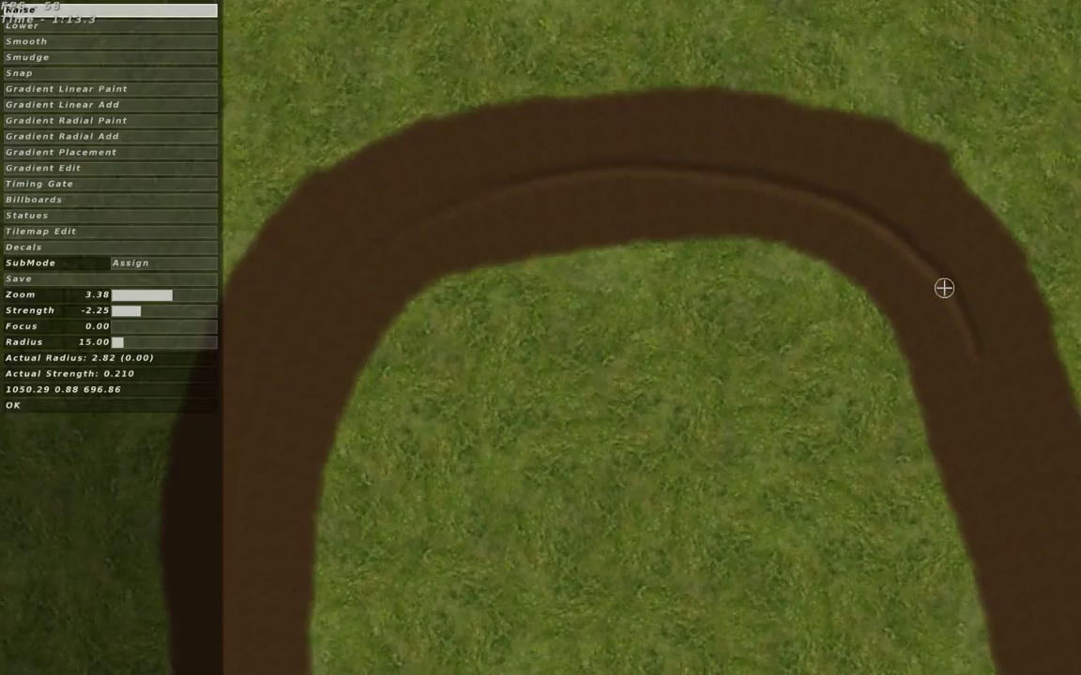
{"action": "mouse_move", "coordinate": [943, 288]}
{"action": "left_mouse_down"}
{"action": "mouse_move", "coordinate": [825, 206]}
{"action": "mouse_move", "coordinate": [639, 176]}
{"action": "mouse_move", "coordinate": [495, 188]}
{"action": "mouse_move", "coordinate": [363, 258]}
{"action": "mouse_move", "coordinate": [343, 297]}
{"action": "mouse_move", "coordinate": [376, 280]}
{"action": "left_mouse_up"}
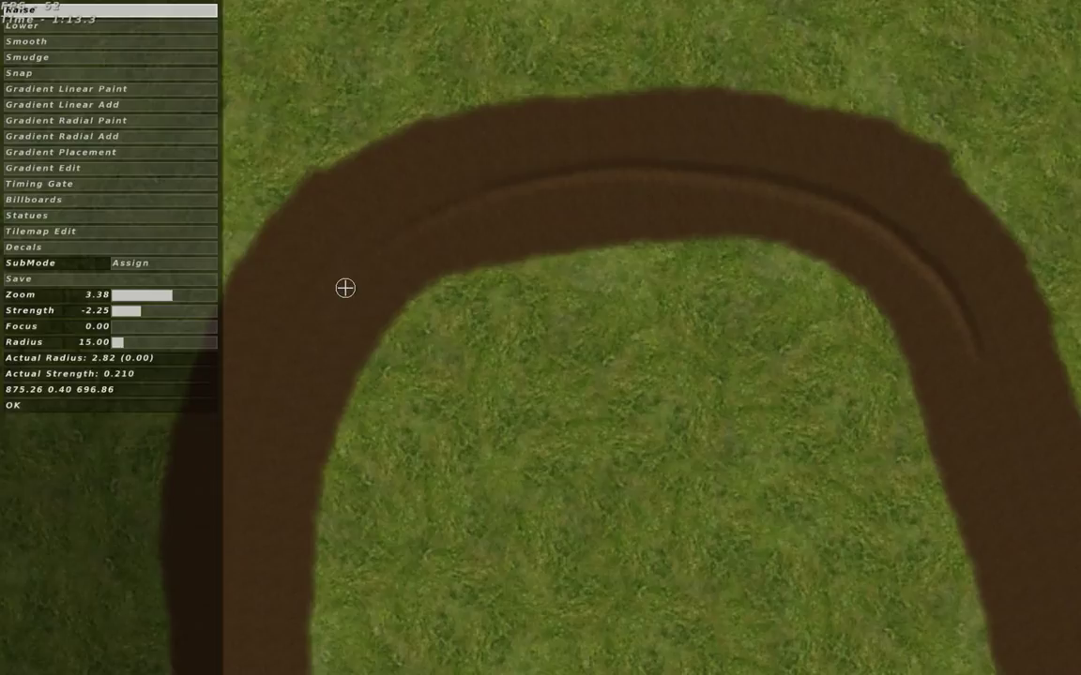
{"action": "mouse_move", "coordinate": [345, 288]}
{"action": "left_mouse_down"}
{"action": "mouse_move", "coordinate": [406, 233]}
{"action": "mouse_move", "coordinate": [530, 181]}
{"action": "mouse_move", "coordinate": [607, 169]}
{"action": "mouse_move", "coordinate": [791, 181]}
{"action": "mouse_move", "coordinate": [900, 236]}
{"action": "mouse_move", "coordinate": [960, 307]}
{"action": "mouse_move", "coordinate": [990, 367]}
{"action": "left_mouse_up"}
{"action": "mouse_move", "coordinate": [970, 318]}
{"action": "left_mouse_down"}
{"action": "mouse_move", "coordinate": [900, 241]}
{"action": "mouse_move", "coordinate": [799, 193]}
{"action": "mouse_move", "coordinate": [729, 177]}
{"action": "mouse_move", "coordinate": [608, 171]}
{"action": "mouse_move", "coordinate": [497, 186]}
{"action": "mouse_move", "coordinate": [394, 232]}
{"action": "mouse_move", "coordinate": [349, 267]}
{"action": "mouse_move", "coordinate": [366, 265]}
{"action": "left_mouse_up"}
{"action": "mouse_move", "coordinate": [411, 228]}
{"action": "left_mouse_down"}
{"action": "mouse_move", "coordinate": [629, 172]}
{"action": "mouse_move", "coordinate": [748, 178]}
{"action": "mouse_move", "coordinate": [892, 236]}
{"action": "mouse_move", "coordinate": [979, 337]}
{"action": "mouse_move", "coordinate": [1009, 405]}
{"action": "mouse_move", "coordinate": [1058, 334]}
{"action": "left_mouse_up"}
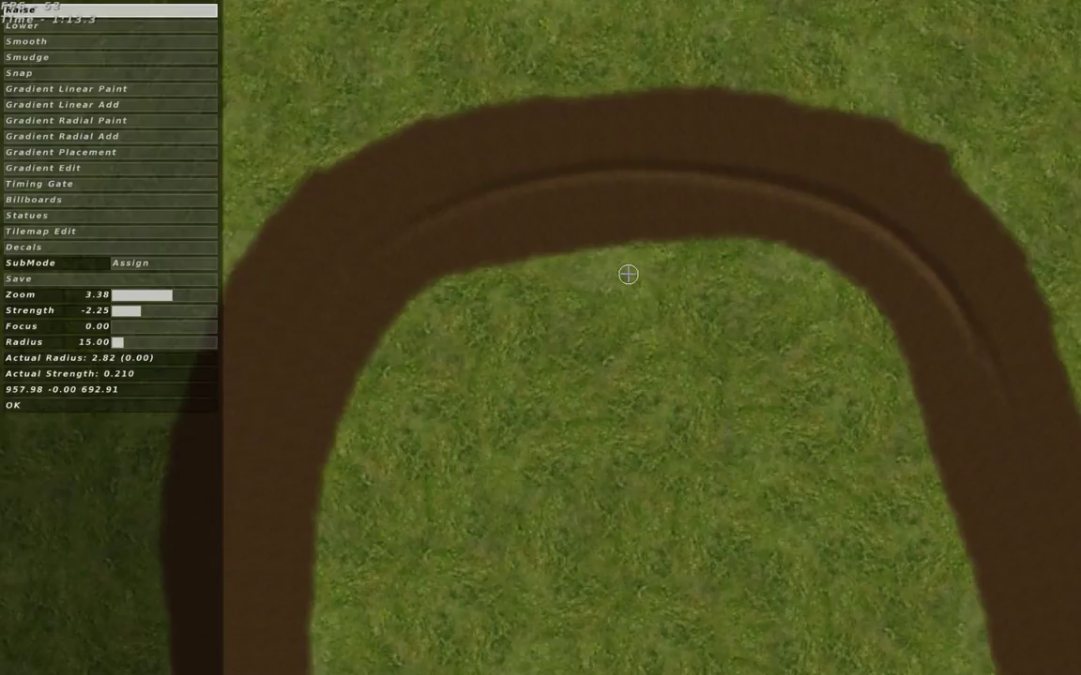
Test-ride the corner to examine the shape of the raised berm, and return to the track editor
{"action": "key", "text": "e"}
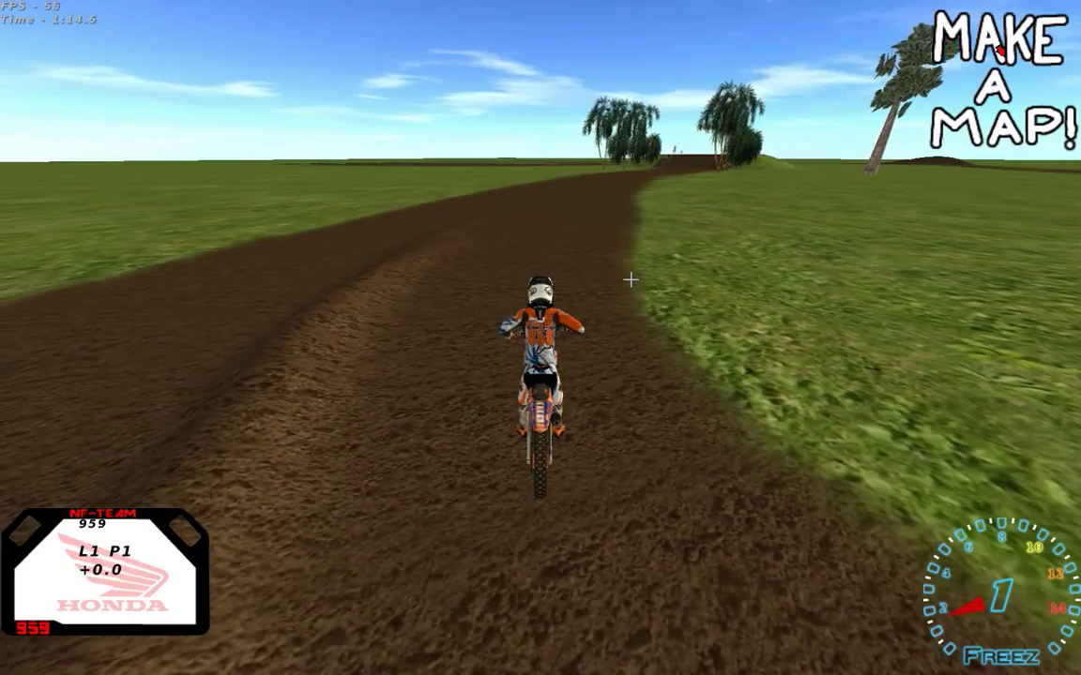
{"action": "key", "text": "Left"}
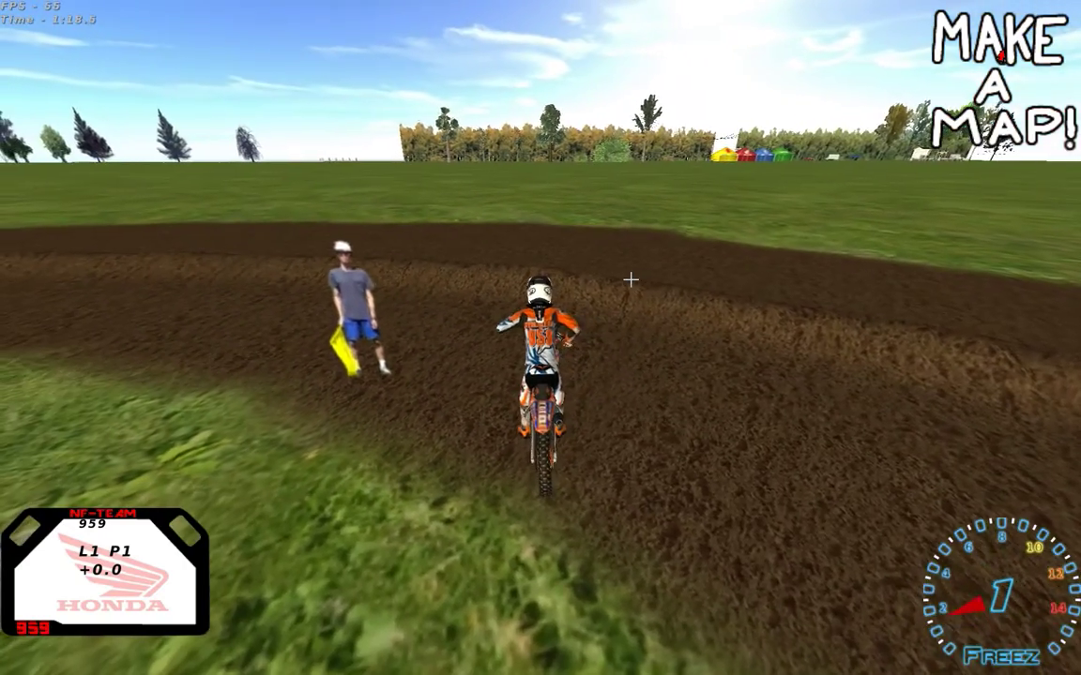
{"action": "key", "text": "e"}
{"action": "key", "text": "Escape"}
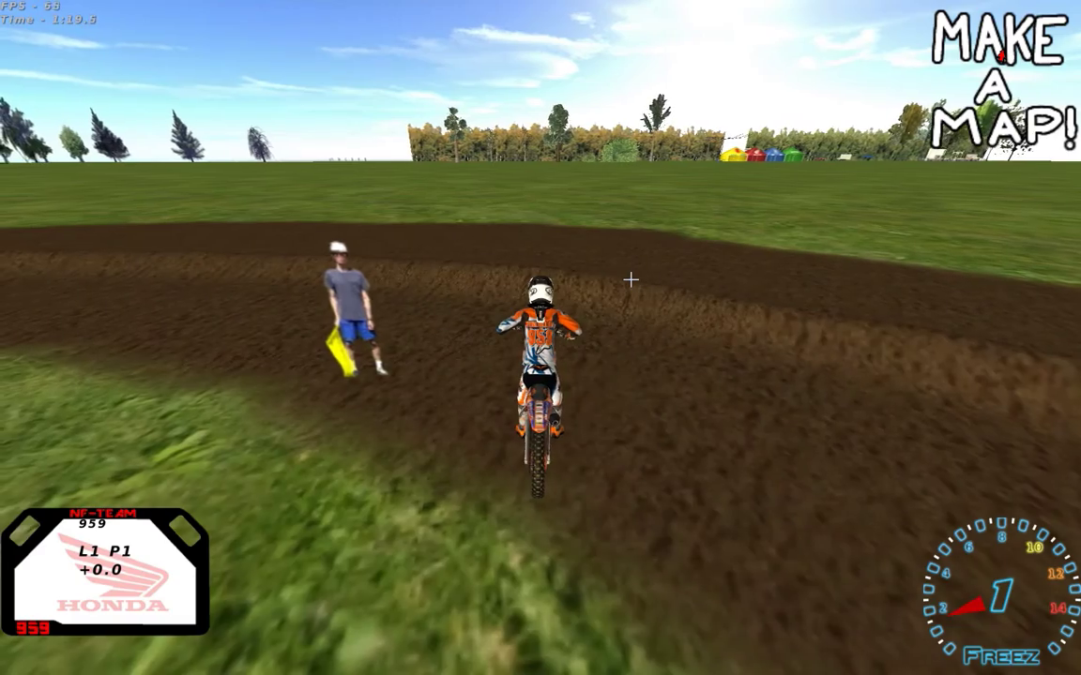
{"action": "key", "text": "Left"}
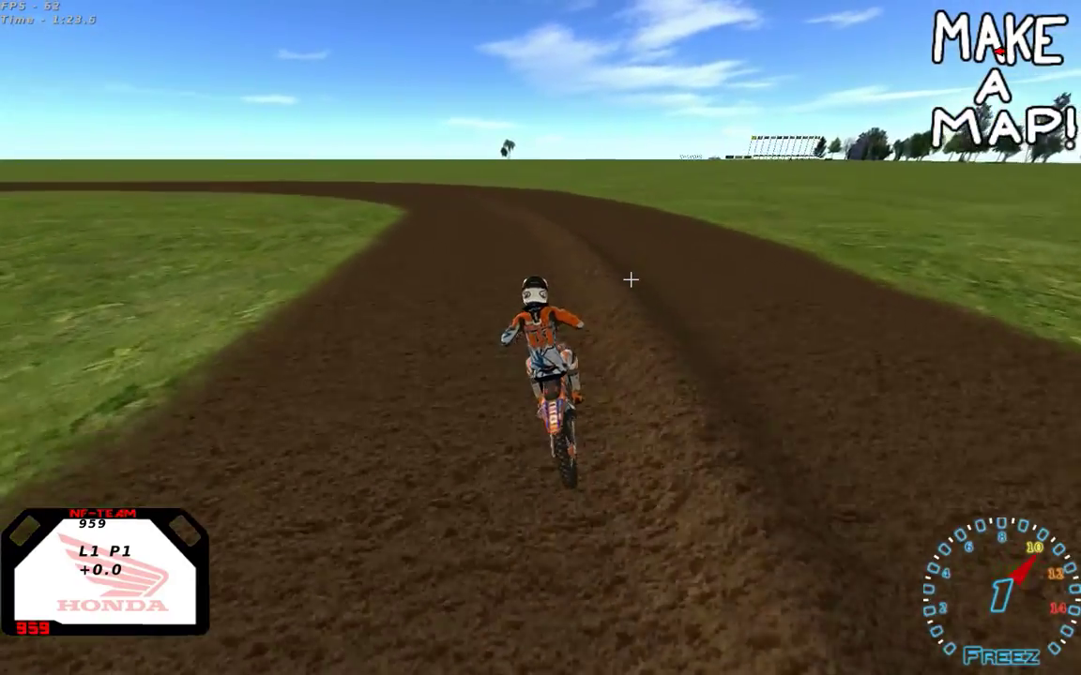
{"action": "key", "text": "Left"}
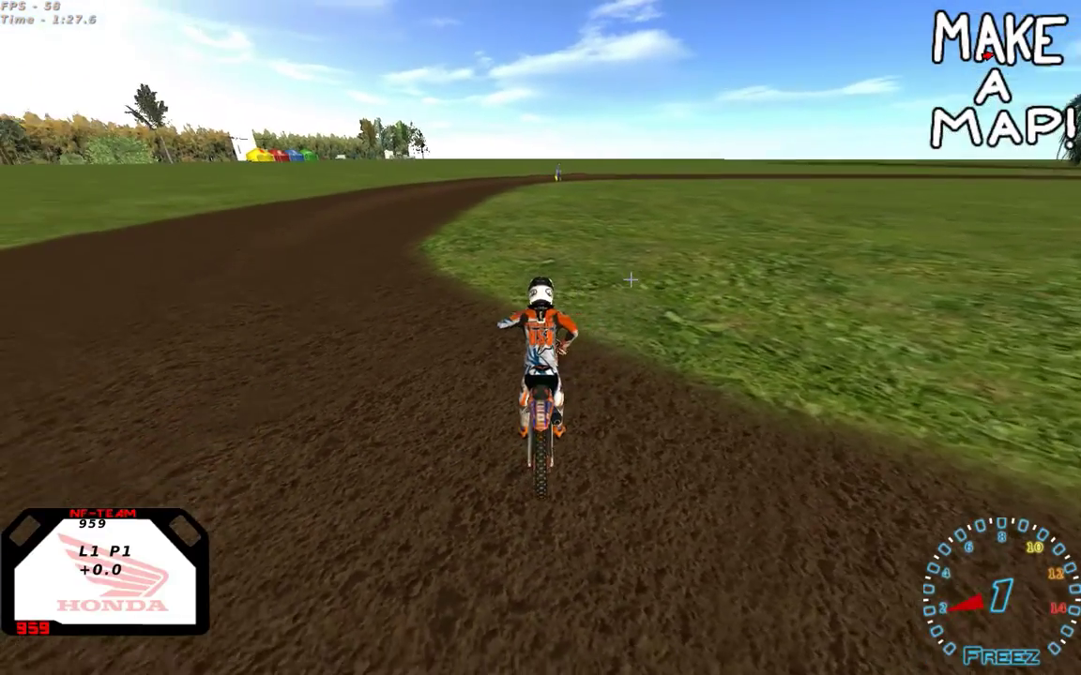
{"action": "key", "text": "c"}
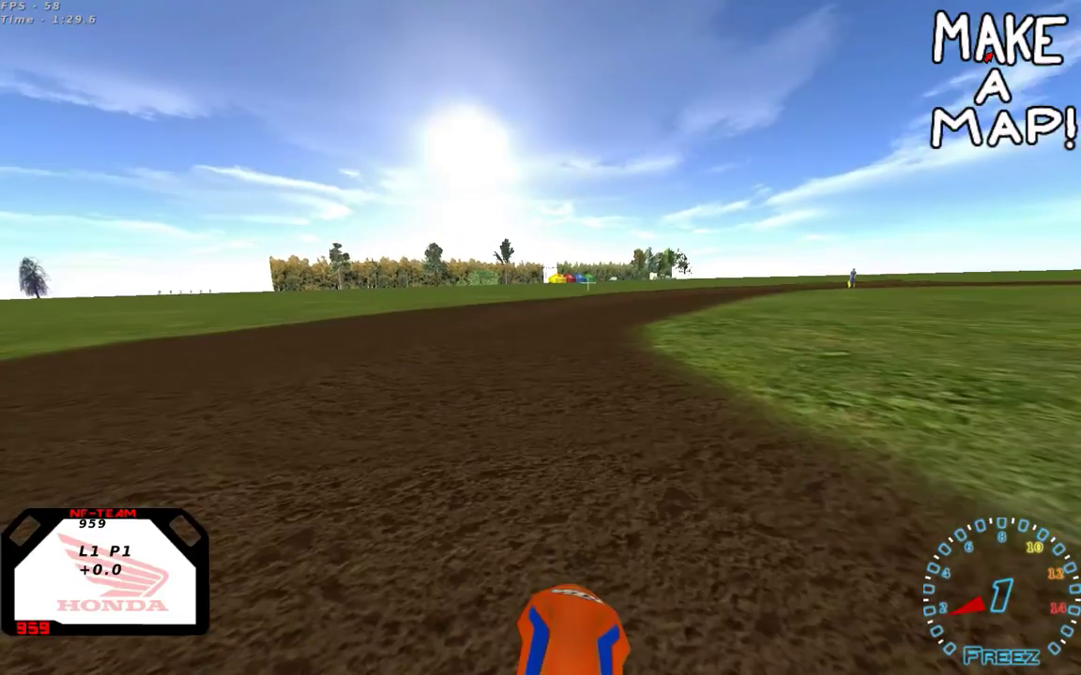
{"action": "key", "text": "e"}
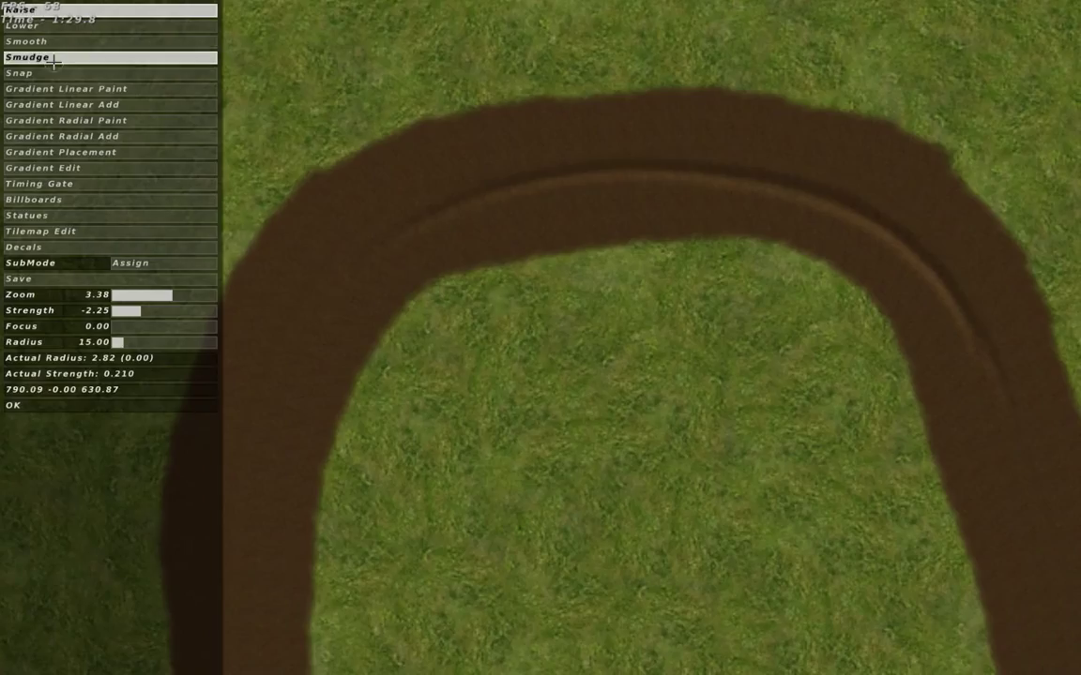
Set the Lower brush to strength -3.50 and radius 21, and carve a groove along the inner foot of the berm around the bend
{"action": "left_click", "coordinate": [52, 27]}
{"action": "left_click", "coordinate": [137, 309]}
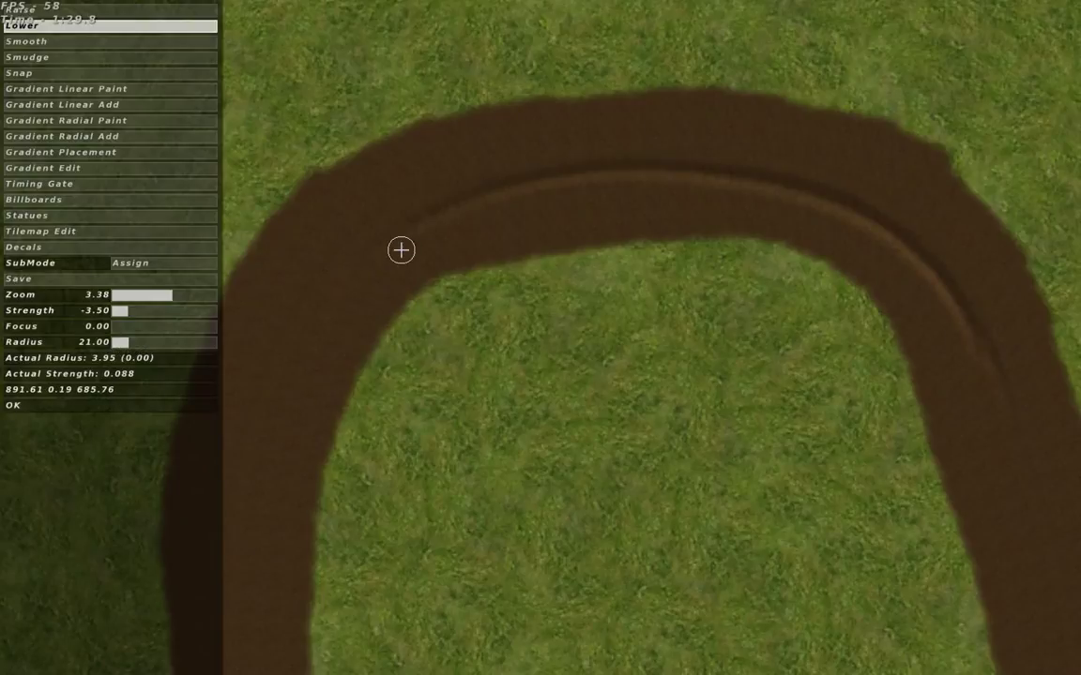
{"action": "right_click_drag", "start_coordinate": [396, 196], "coordinate": [369, 199]}
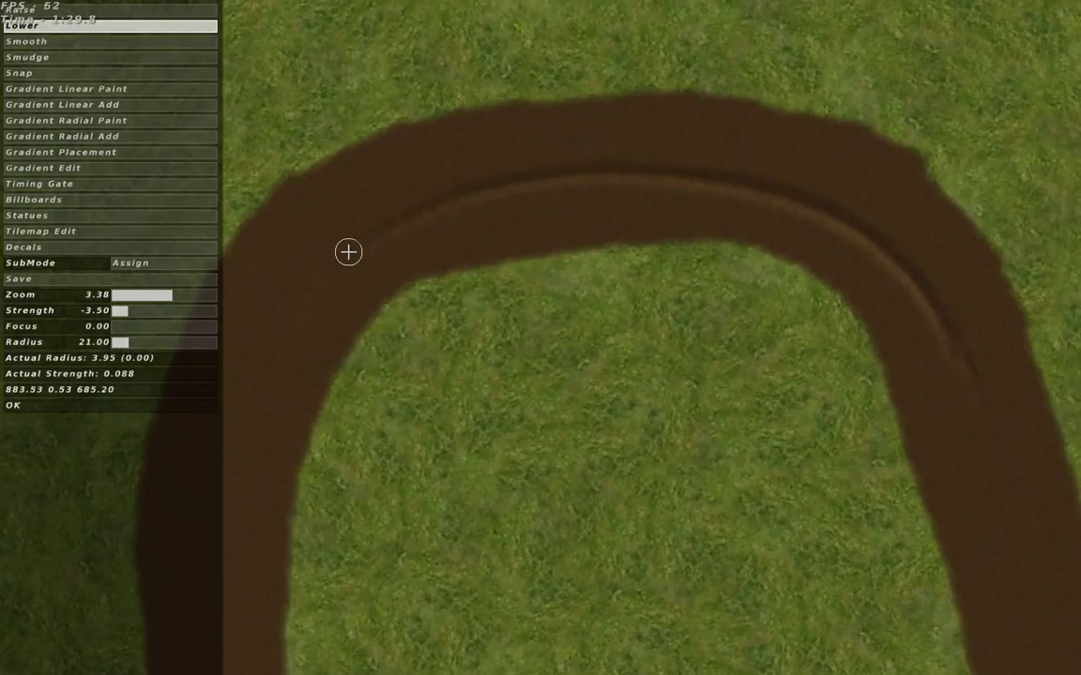
{"action": "mouse_move", "coordinate": [326, 318]}
{"action": "left_mouse_down"}
{"action": "mouse_move", "coordinate": [364, 267]}
{"action": "mouse_move", "coordinate": [349, 283]}
{"action": "mouse_move", "coordinate": [474, 208]}
{"action": "mouse_move", "coordinate": [577, 190]}
{"action": "mouse_move", "coordinate": [695, 195]}
{"action": "left_mouse_up"}
{"action": "right_click_drag", "start_coordinate": [695, 195], "coordinate": [427, 160]}
{"action": "left_click_drag", "start_coordinate": [427, 159], "coordinate": [459, 160]}
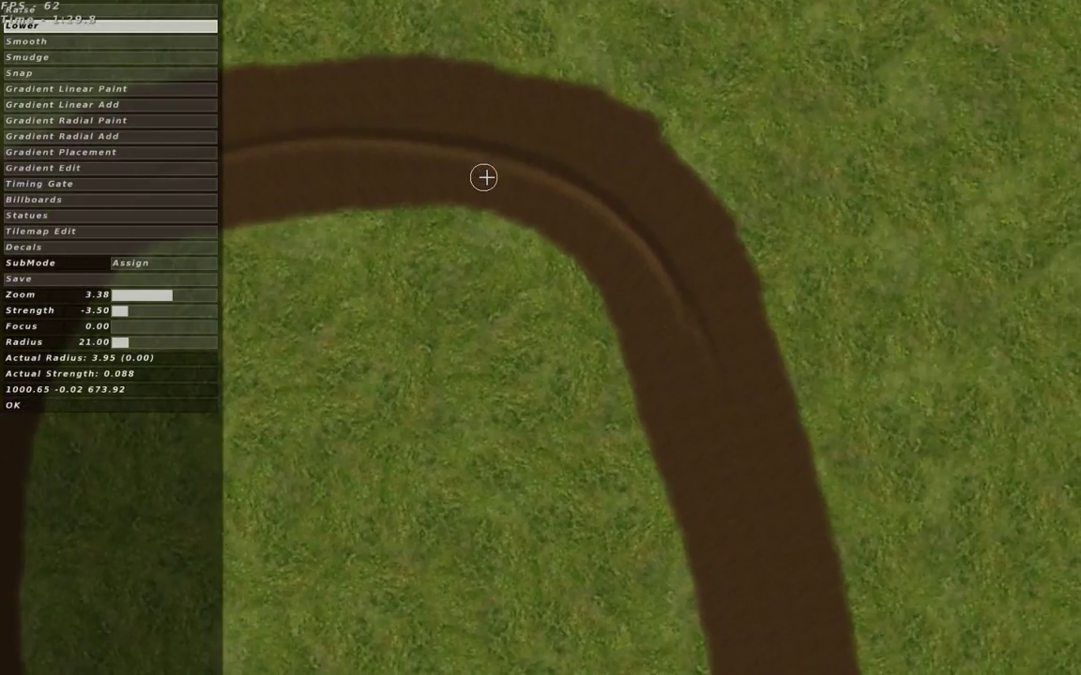
{"action": "middle_click_drag", "start_coordinate": [484, 178], "coordinate": [793, 121]}
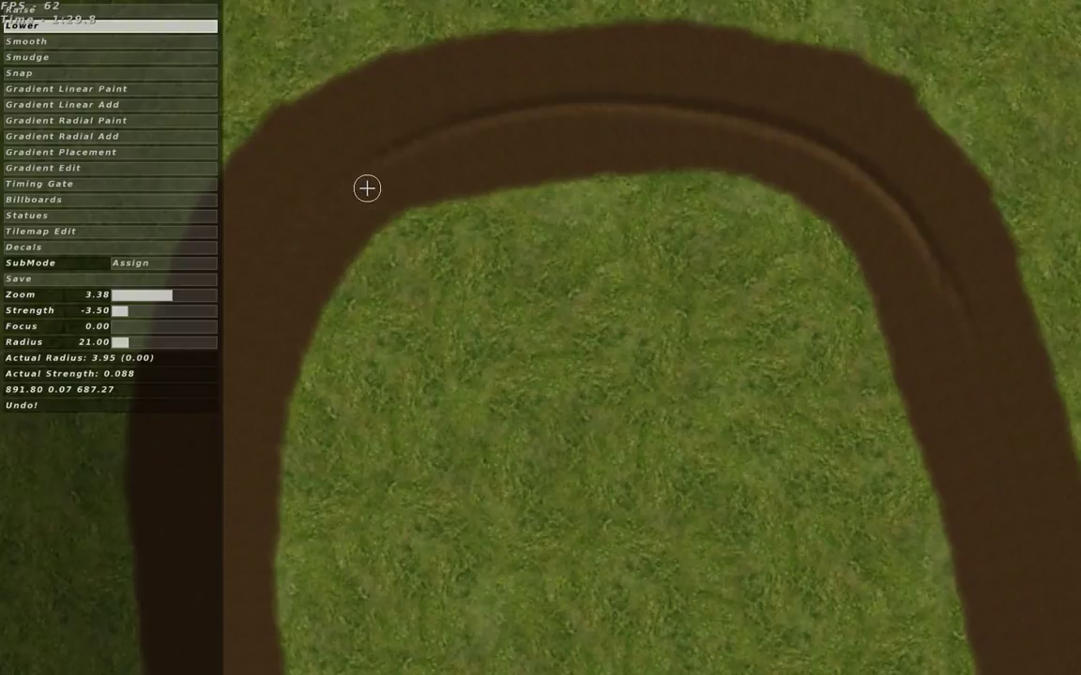
{"action": "mouse_move", "coordinate": [374, 179]}
{"action": "left_mouse_down"}
{"action": "mouse_move", "coordinate": [426, 150]}
{"action": "mouse_move", "coordinate": [530, 123]}
{"action": "mouse_move", "coordinate": [722, 127]}
{"action": "left_mouse_up"}
{"action": "mouse_move", "coordinate": [722, 128]}
{"action": "middle_mouse_down"}
{"action": "mouse_move", "coordinate": [557, 131]}
{"action": "mouse_move", "coordinate": [388, 115]}
{"action": "middle_mouse_up"}
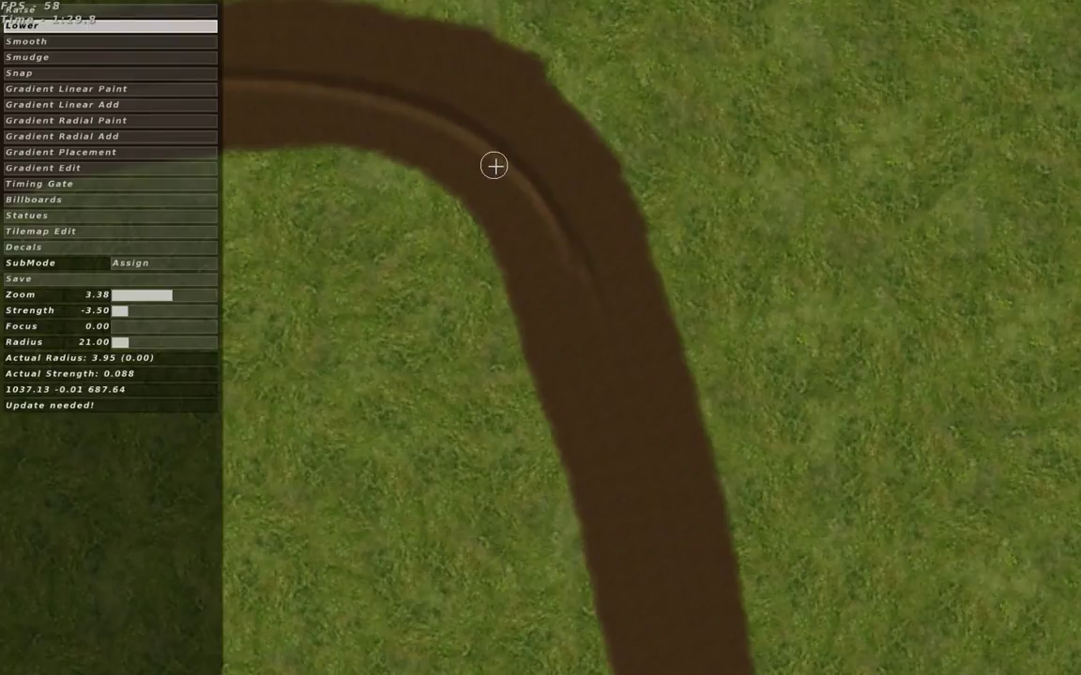
{"action": "middle_click_drag", "start_coordinate": [553, 246], "coordinate": [511, 160]}
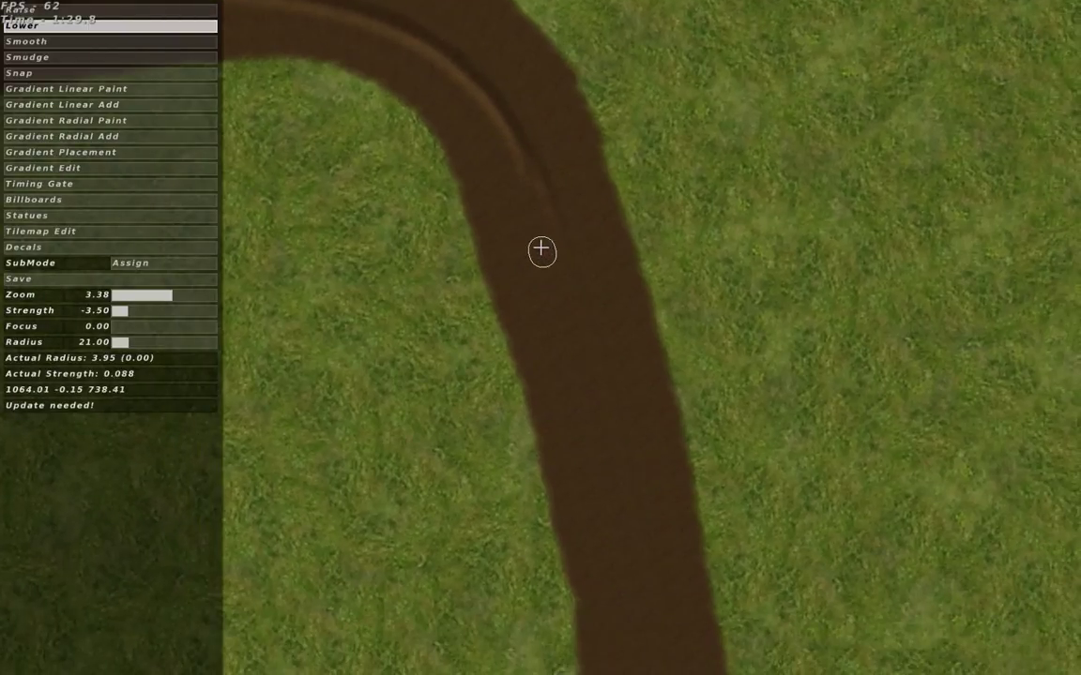
{"action": "middle_click_drag", "start_coordinate": [525, 186], "coordinate": [668, 284]}
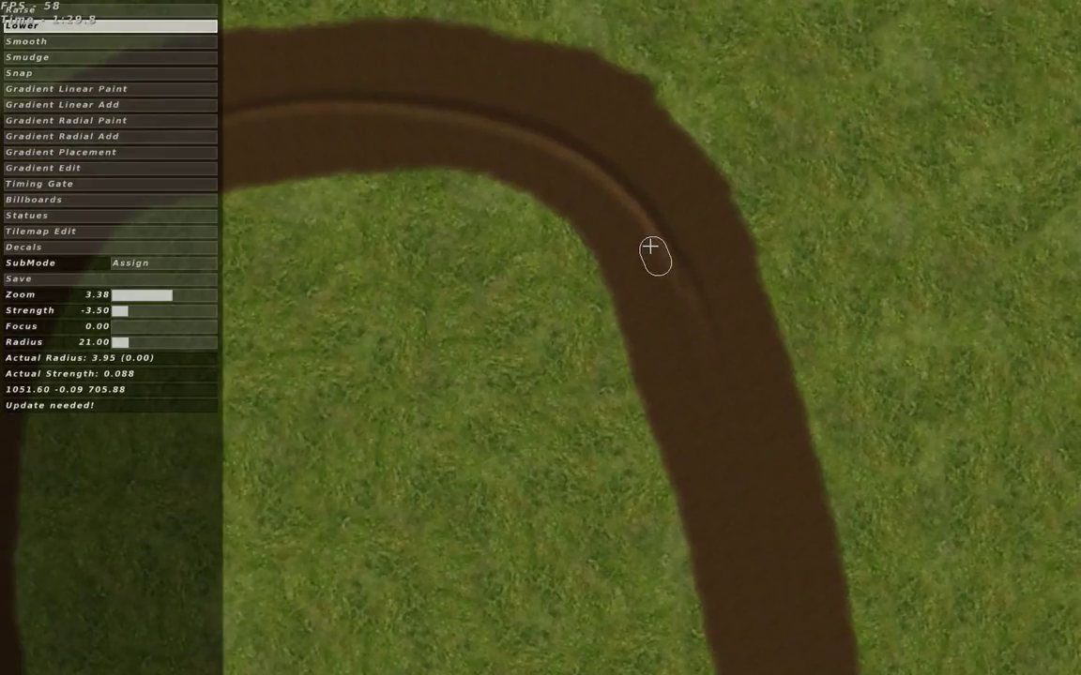
{"action": "middle_click_drag", "start_coordinate": [550, 154], "coordinate": [730, 212]}
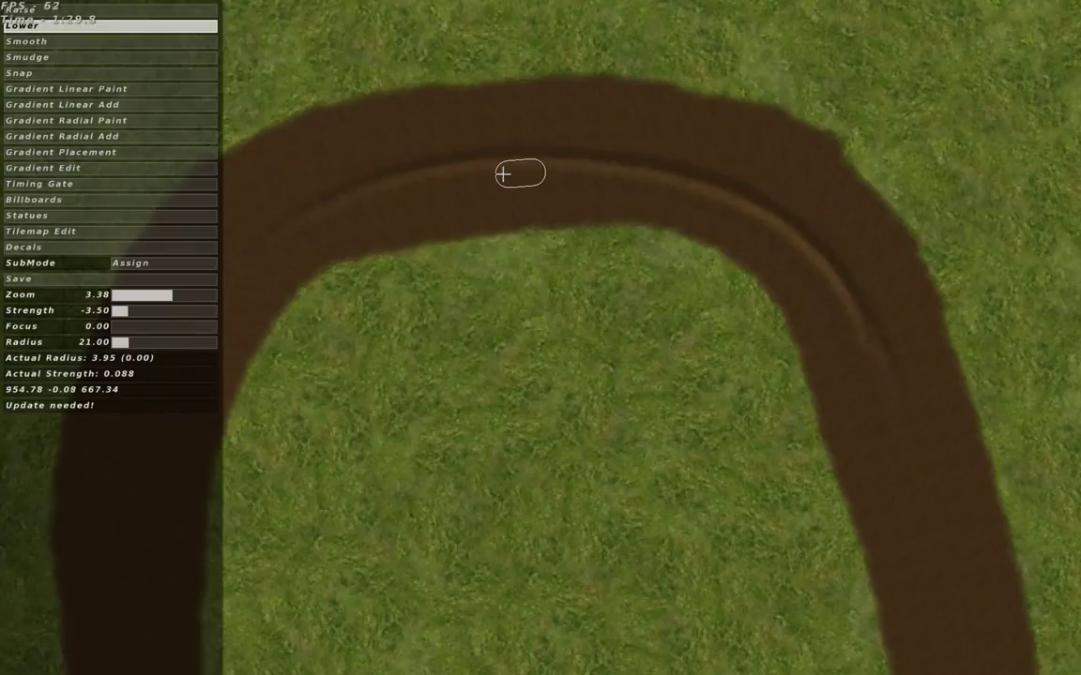
{"action": "middle_click_drag", "start_coordinate": [468, 176], "coordinate": [656, 153]}
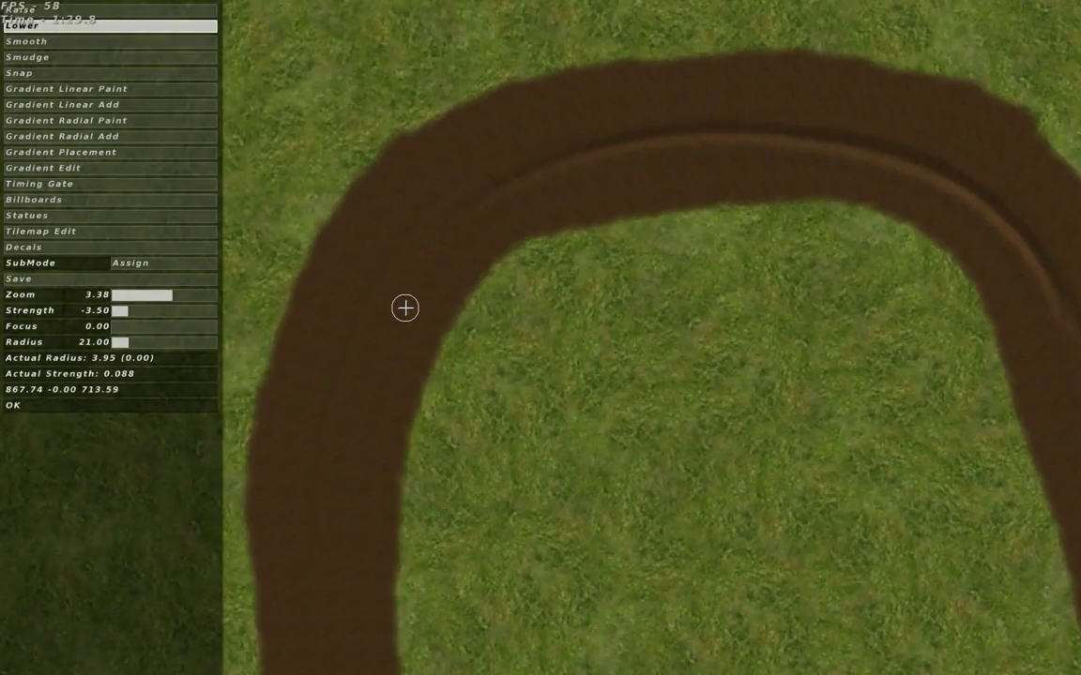
Deepen the groove inside the berm with further Lower passes from one end of the bend to the other and back
{"action": "mouse_move", "coordinate": [406, 308]}
{"action": "left_mouse_down"}
{"action": "mouse_move", "coordinate": [431, 261]}
{"action": "mouse_move", "coordinate": [521, 186]}
{"action": "mouse_move", "coordinate": [655, 153]}
{"action": "left_mouse_up"}
{"action": "right_click_drag", "start_coordinate": [654, 153], "coordinate": [460, 148]}
{"action": "mouse_move", "coordinate": [460, 148]}
{"action": "left_mouse_down"}
{"action": "mouse_move", "coordinate": [612, 152]}
{"action": "mouse_move", "coordinate": [702, 178]}
{"action": "left_mouse_up"}
{"action": "right_click_drag", "start_coordinate": [702, 179], "coordinate": [470, 161]}
{"action": "left_click_drag", "start_coordinate": [470, 161], "coordinate": [553, 200]}
{"action": "middle_click_drag", "start_coordinate": [552, 200], "coordinate": [492, 152]}
{"action": "mouse_move", "coordinate": [492, 152]}
{"action": "left_mouse_down"}
{"action": "mouse_move", "coordinate": [540, 201]}
{"action": "mouse_move", "coordinate": [567, 262]}
{"action": "mouse_move", "coordinate": [552, 229]}
{"action": "left_mouse_up"}
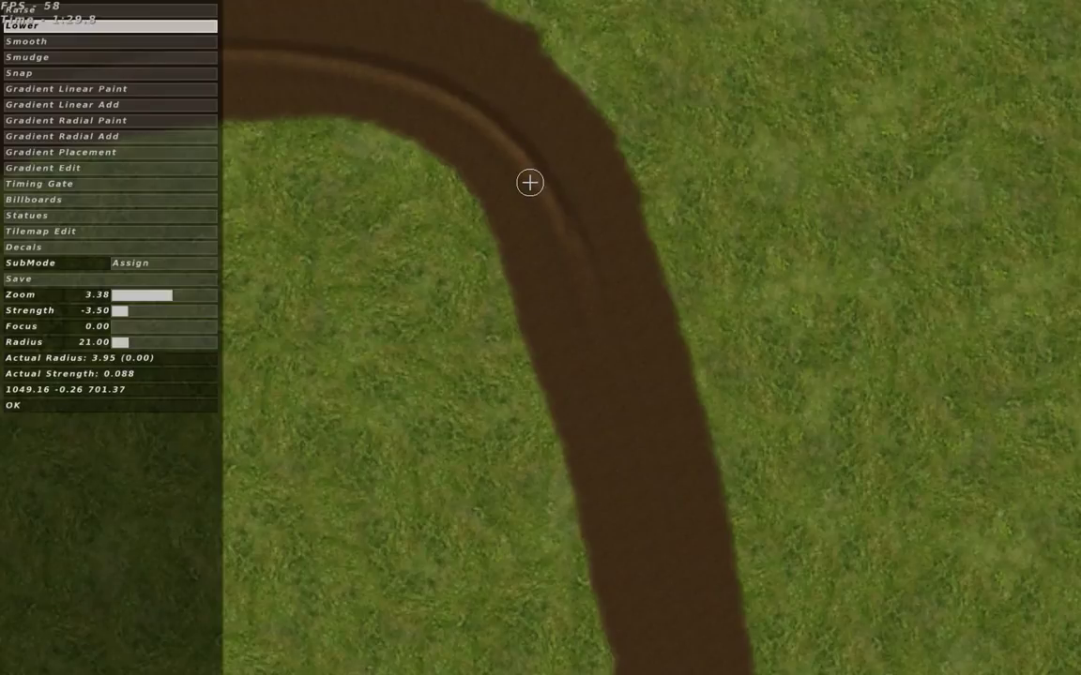
{"action": "mouse_move", "coordinate": [530, 182]}
{"action": "right_mouse_down"}
{"action": "mouse_move", "coordinate": [636, 258]}
{"action": "mouse_move", "coordinate": [710, 281]}
{"action": "right_mouse_up"}
{"action": "mouse_move", "coordinate": [718, 311]}
{"action": "left_mouse_down"}
{"action": "mouse_move", "coordinate": [654, 222]}
{"action": "mouse_move", "coordinate": [612, 206]}
{"action": "left_mouse_up"}
{"action": "right_click_drag", "start_coordinate": [612, 206], "coordinate": [896, 223]}
{"action": "left_click_drag", "start_coordinate": [896, 224], "coordinate": [863, 213]}
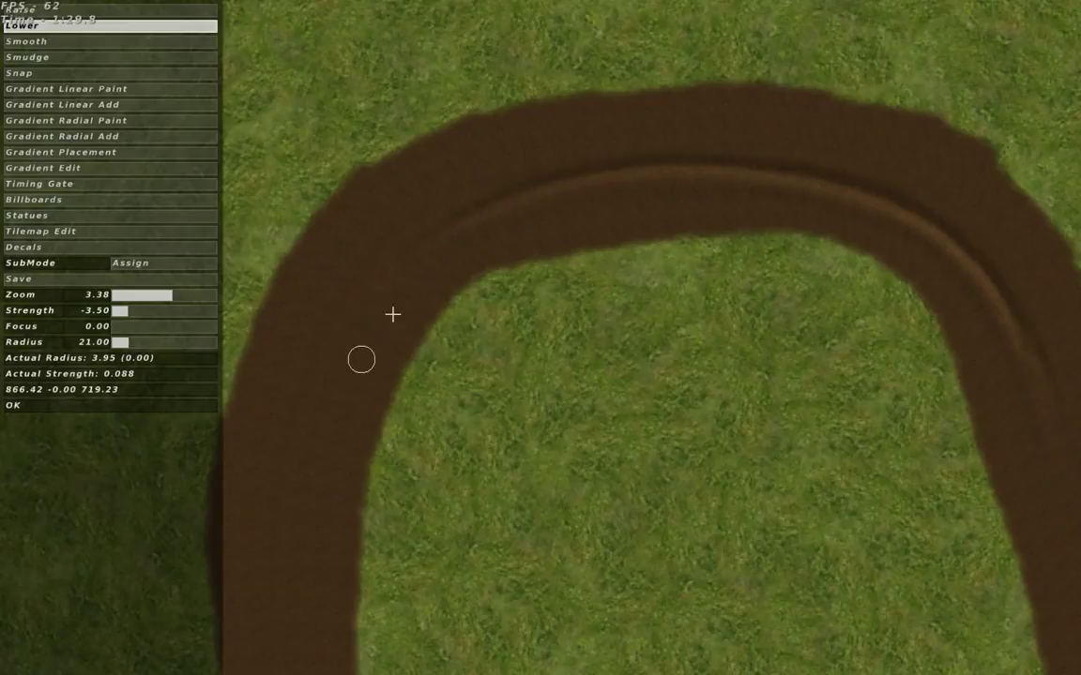
Lower the inner foot of the berm again, from the top of the bend down its east side
{"action": "right_click_drag", "start_coordinate": [584, 228], "coordinate": [386, 288]}
{"action": "right_click_drag", "start_coordinate": [654, 299], "coordinate": [526, 176]}
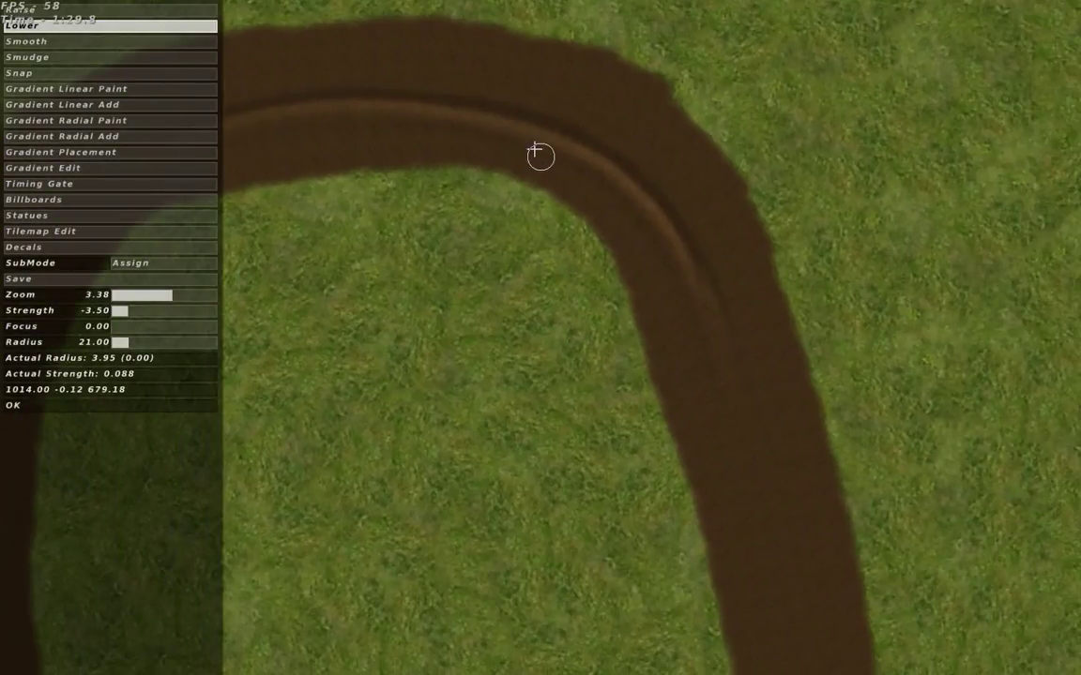
{"action": "mouse_move", "coordinate": [534, 151]}
{"action": "middle_mouse_down"}
{"action": "mouse_move", "coordinate": [504, 140]}
{"action": "mouse_move", "coordinate": [587, 199]}
{"action": "mouse_move", "coordinate": [530, 162]}
{"action": "middle_mouse_up"}
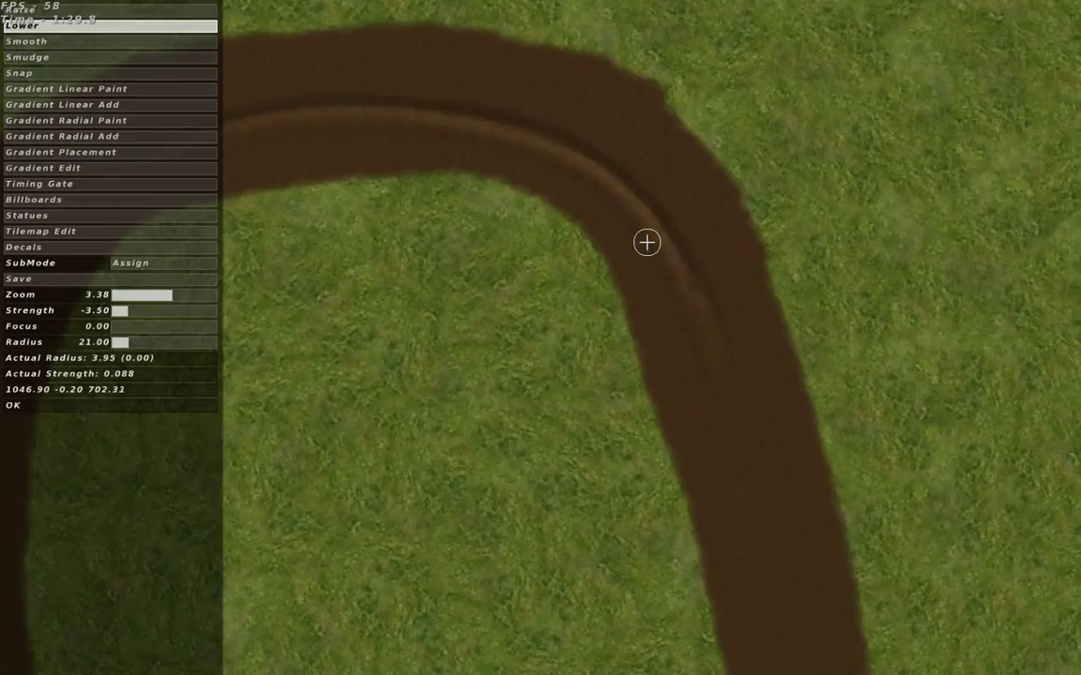
{"action": "mouse_move", "coordinate": [634, 219]}
{"action": "left_mouse_down"}
{"action": "mouse_move", "coordinate": [579, 169]}
{"action": "mouse_move", "coordinate": [545, 161]}
{"action": "mouse_move", "coordinate": [626, 203]}
{"action": "mouse_move", "coordinate": [663, 254]}
{"action": "mouse_move", "coordinate": [600, 188]}
{"action": "mouse_move", "coordinate": [500, 148]}
{"action": "mouse_move", "coordinate": [581, 179]}
{"action": "mouse_move", "coordinate": [627, 212]}
{"action": "mouse_move", "coordinate": [663, 256]}
{"action": "mouse_move", "coordinate": [700, 351]}
{"action": "left_mouse_up"}
{"action": "right_click_drag", "start_coordinate": [693, 334], "coordinate": [647, 235]}
{"action": "left_click_drag", "start_coordinate": [658, 247], "coordinate": [688, 330]}
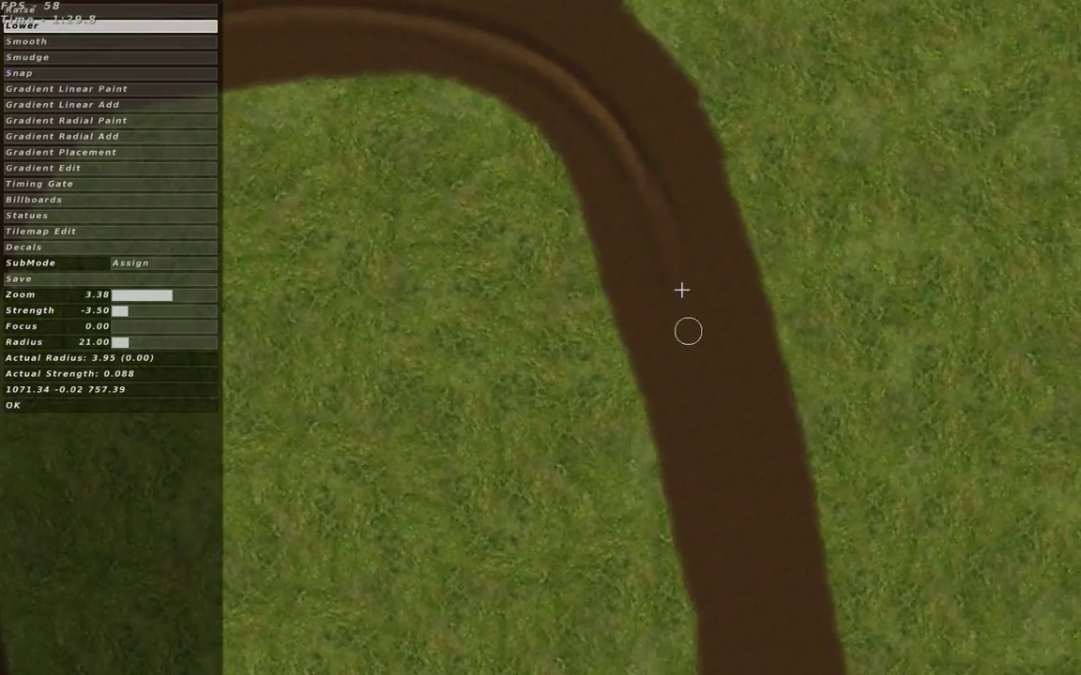
{"action": "right_click_drag", "start_coordinate": [643, 199], "coordinate": [726, 401]}
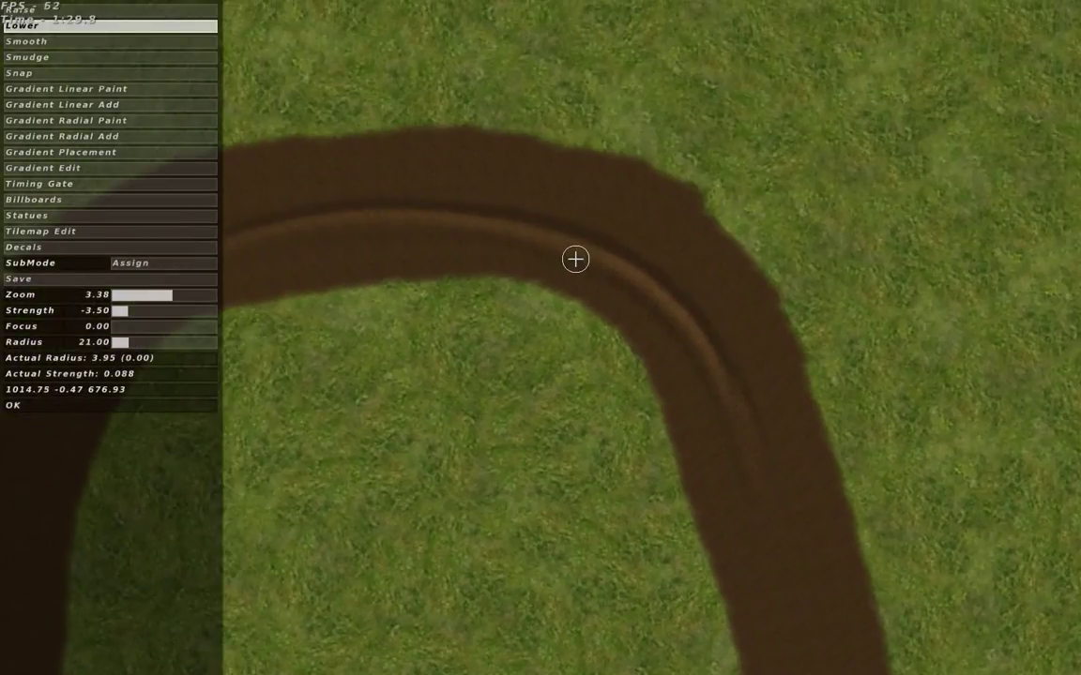
{"action": "mouse_move", "coordinate": [575, 259]}
{"action": "left_mouse_down"}
{"action": "mouse_move", "coordinate": [622, 270]}
{"action": "mouse_move", "coordinate": [722, 416]}
{"action": "left_mouse_up"}
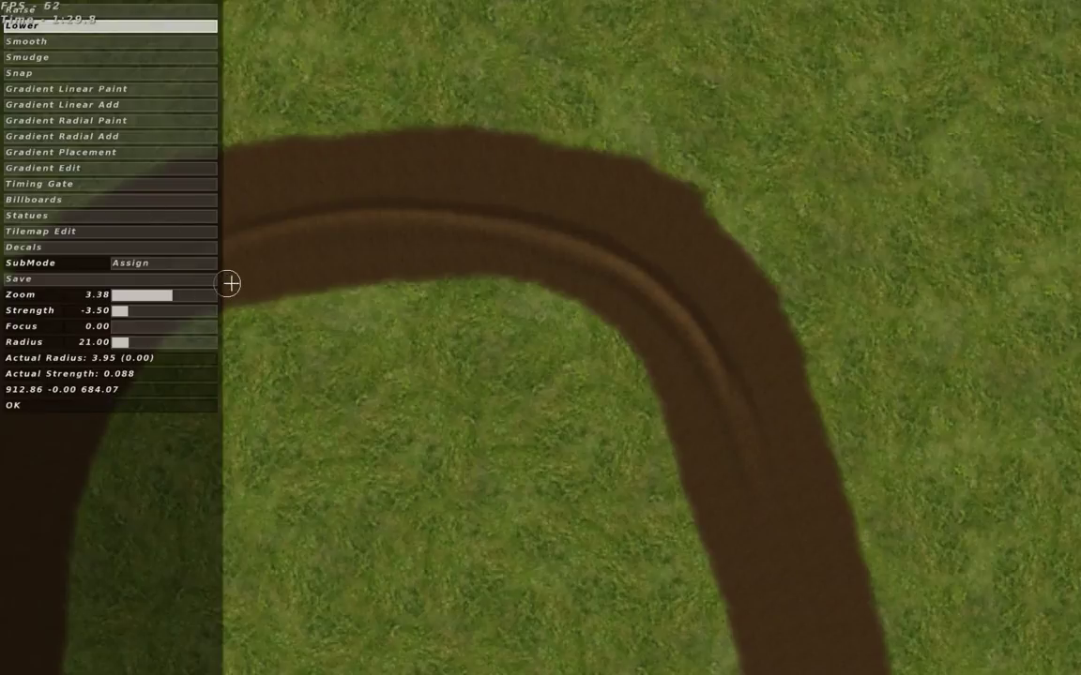
Check the lowered groove and berm from the rider's view, and return to the track editor
{"action": "key", "text": "e"}
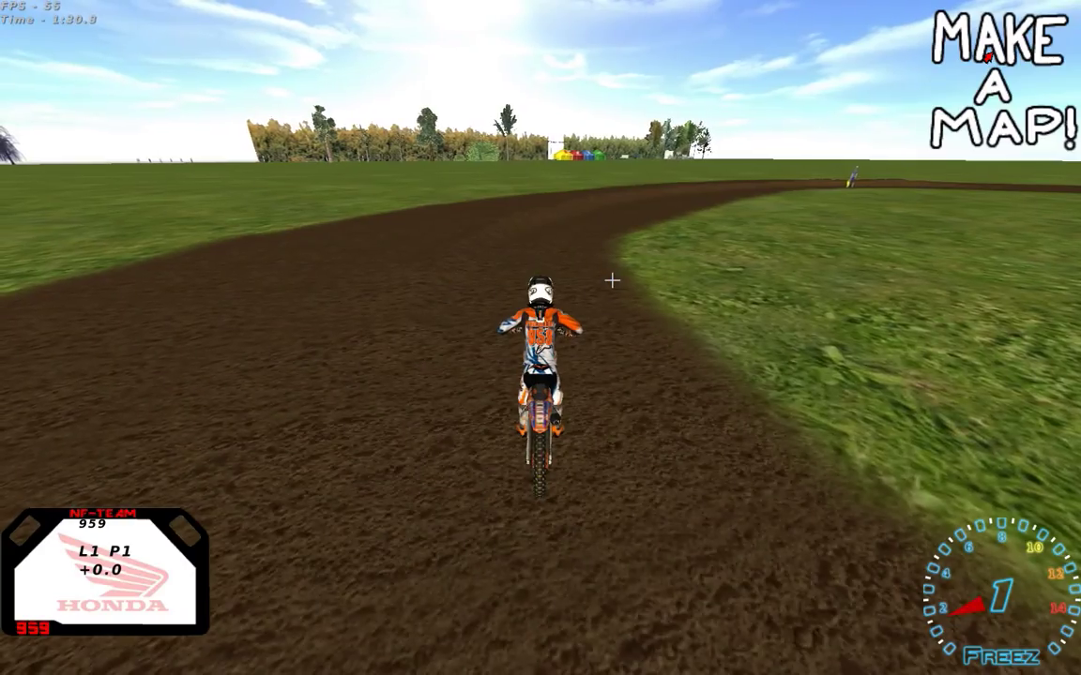
{"action": "key", "text": "c"}
{"action": "key", "text": "Escape"}
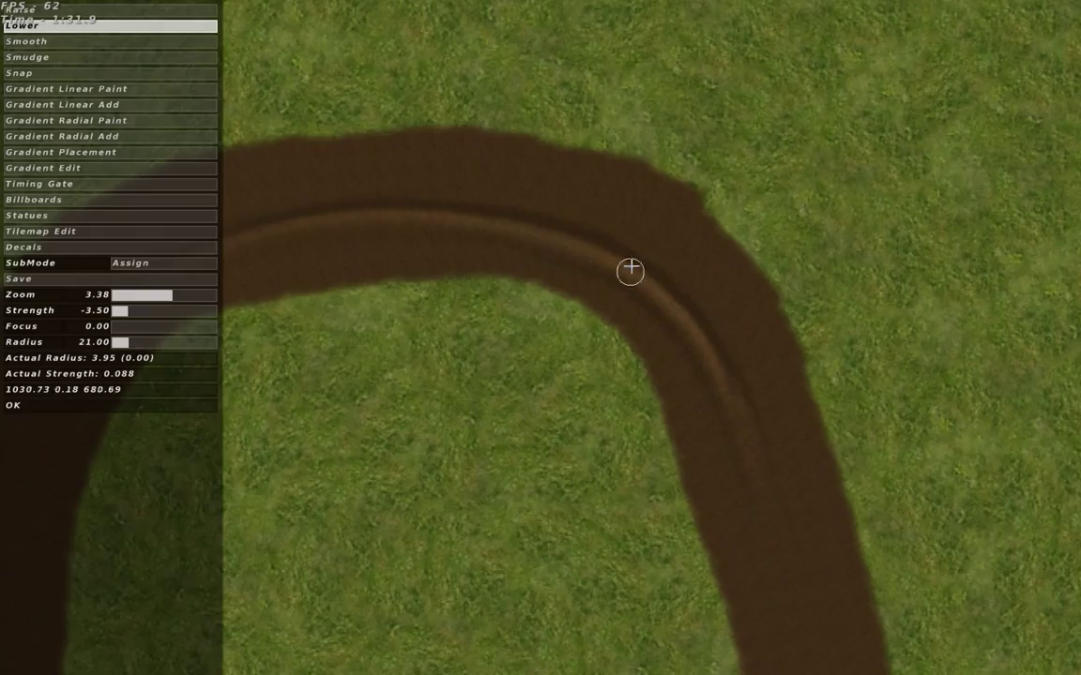
Test-ride the bike around the corner along the inside of the berm to examine its shape
{"action": "key", "text": "Escape"}
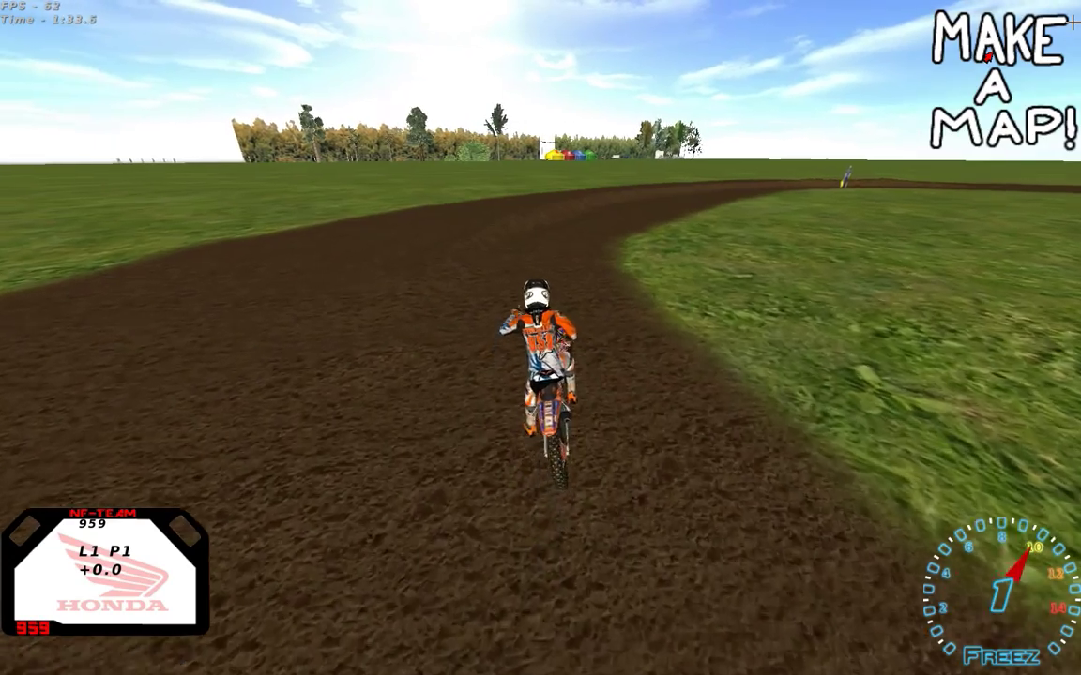
{"action": "key", "text": "Left"}
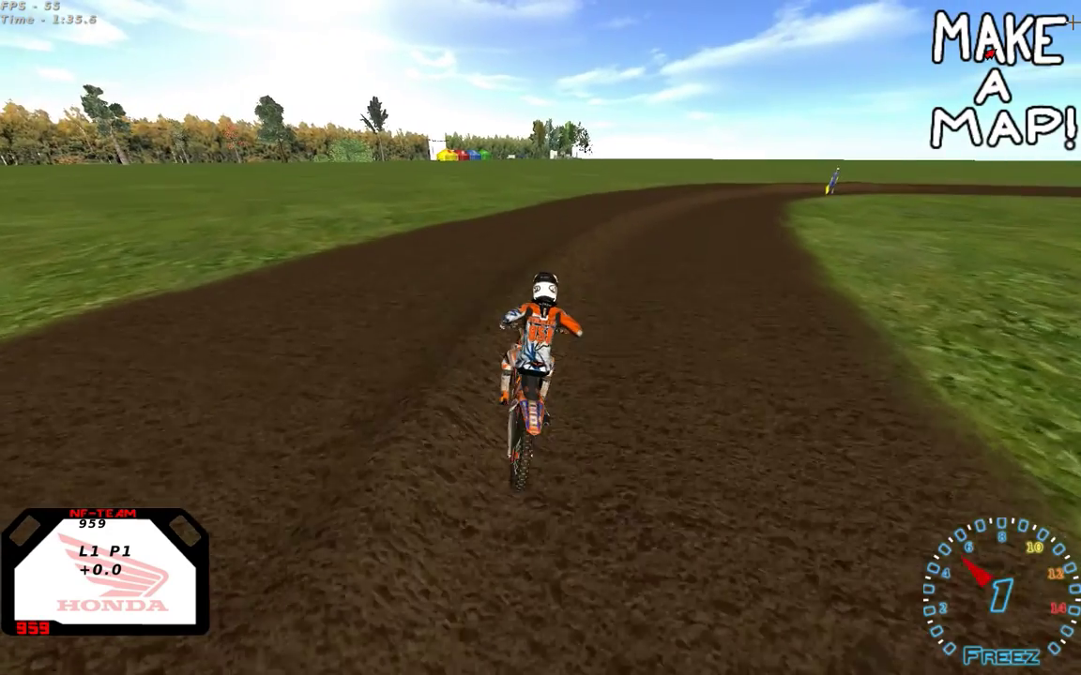
{"action": "key", "text": "Right"}
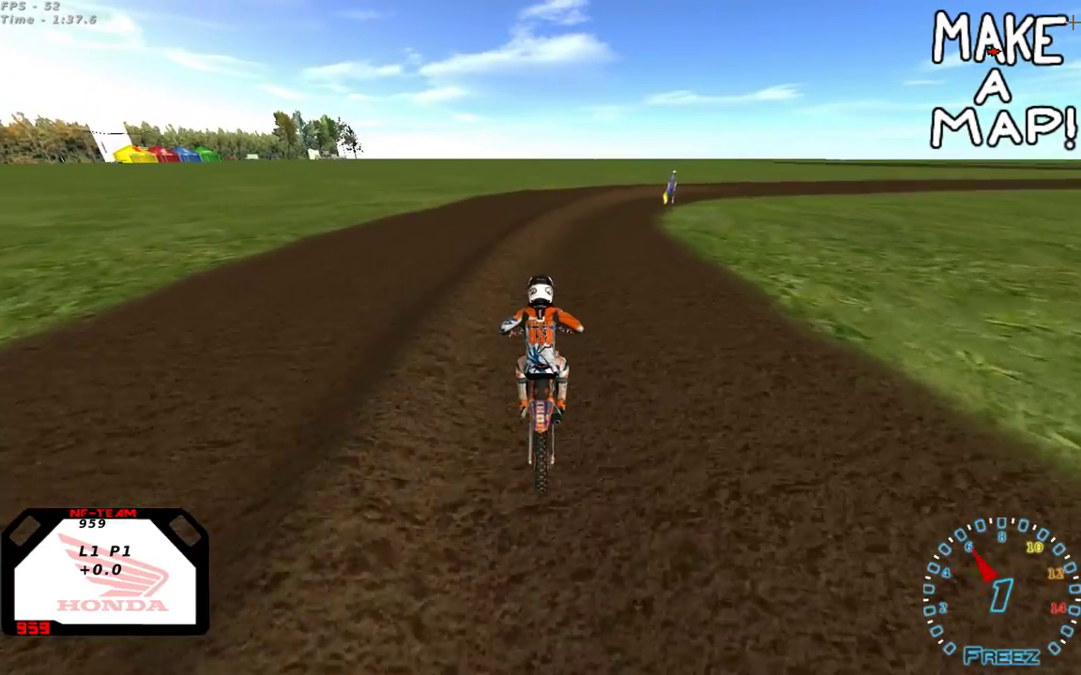
{"action": "key", "text": "Right"}
{"action": "key", "text": "Right"}
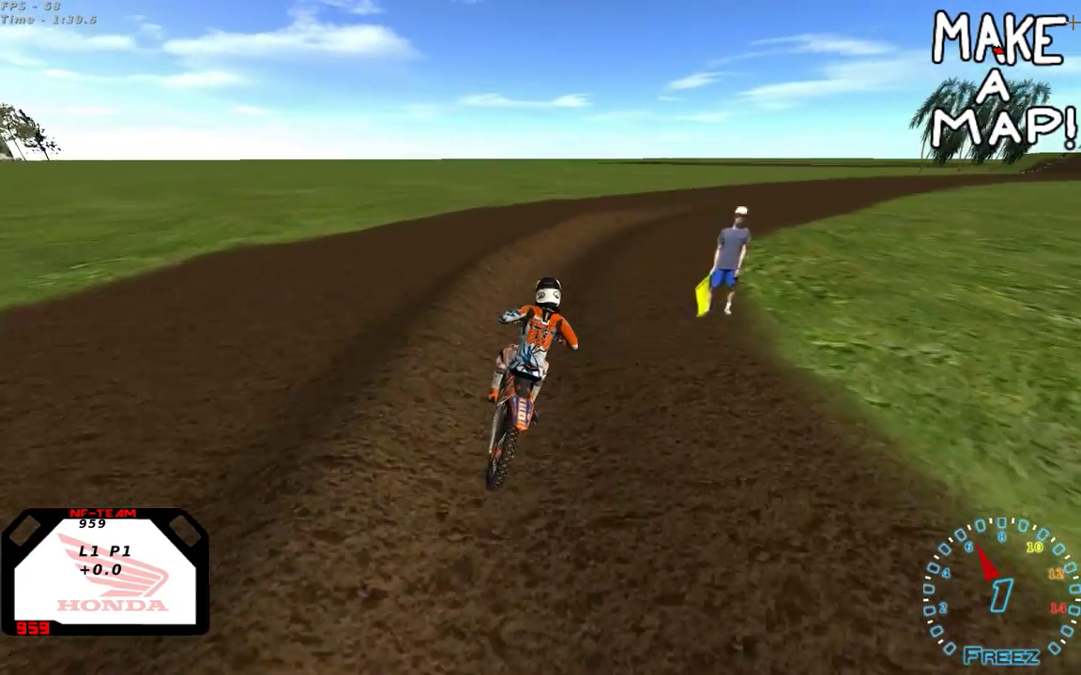
{"action": "key", "text": "Right"}
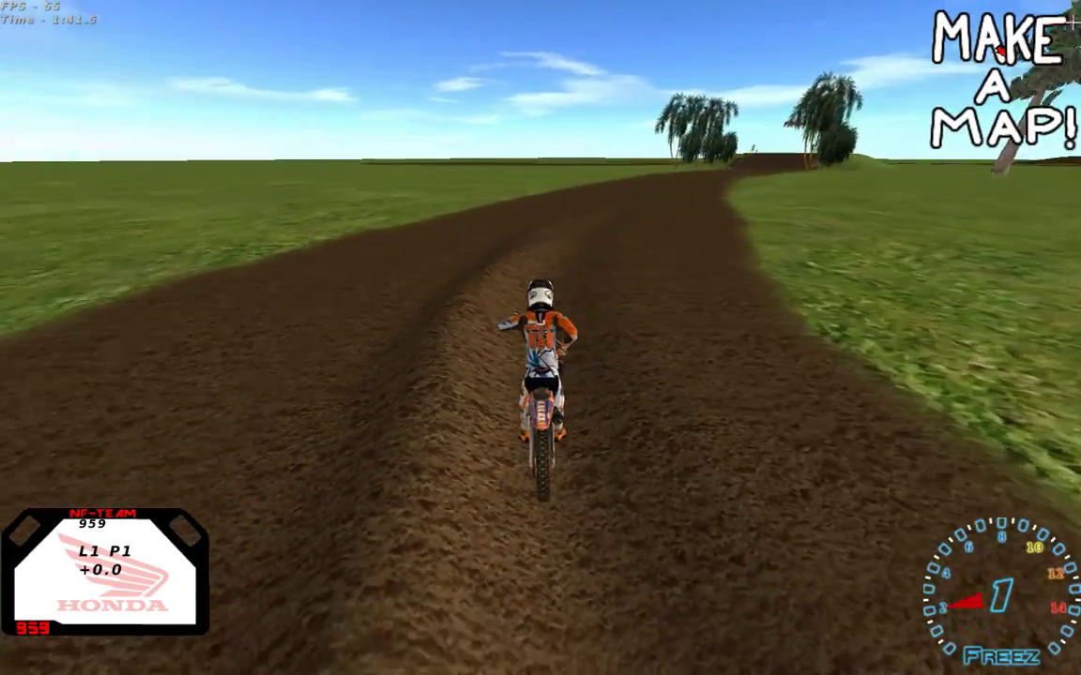
{"action": "key", "text": "Left"}
{"action": "key", "text": "Right"}
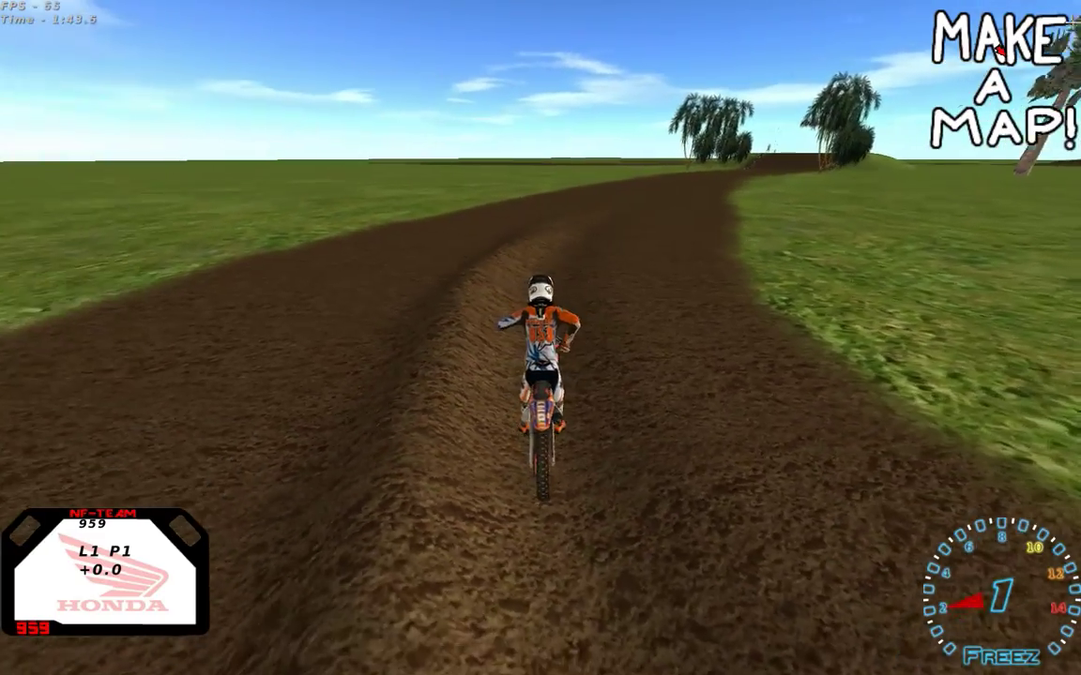
{"action": "key", "text": "Right"}
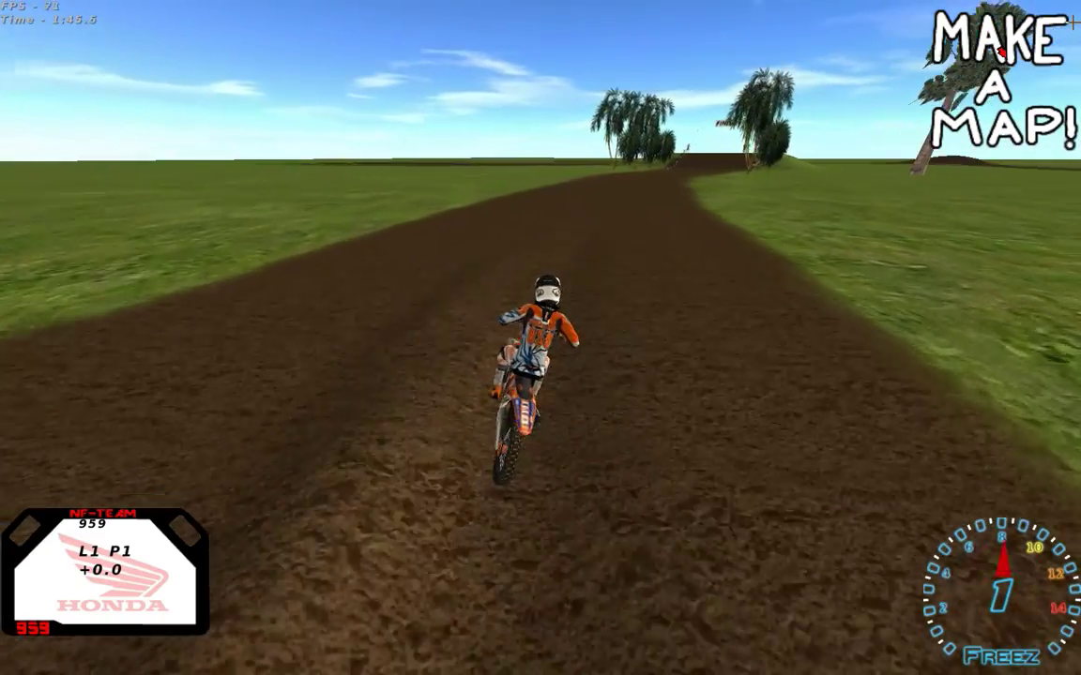
Turn the bike around, approach the berm from the opposite end of the corner to examine it, and return to the track editor
{"action": "key", "text": "Right"}
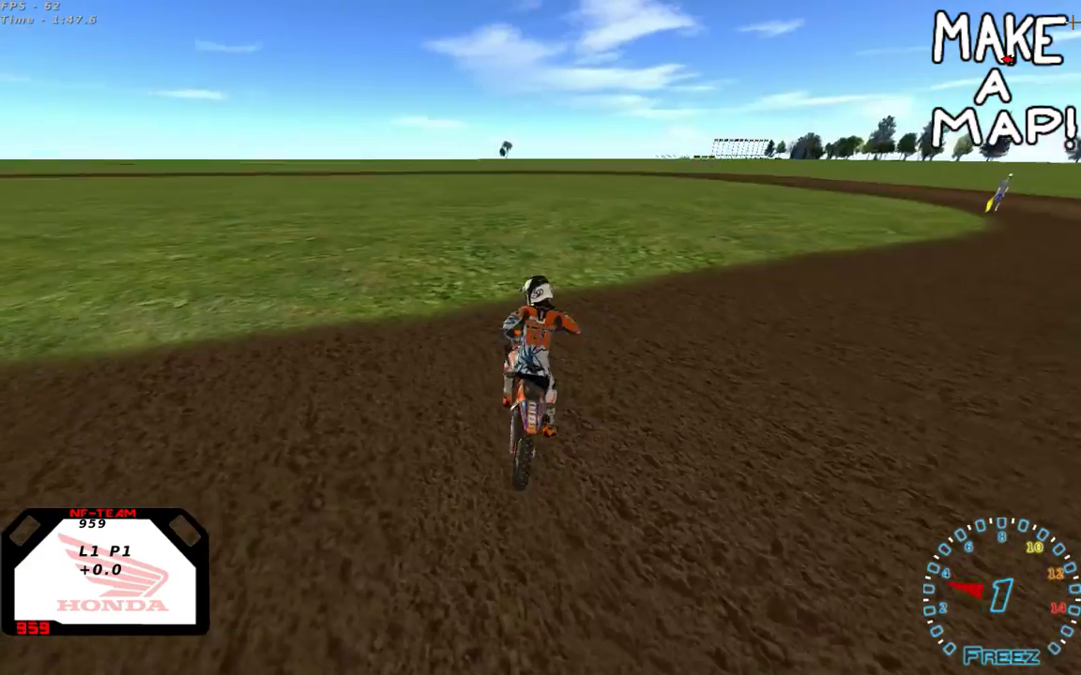
{"action": "key", "text": "Right"}
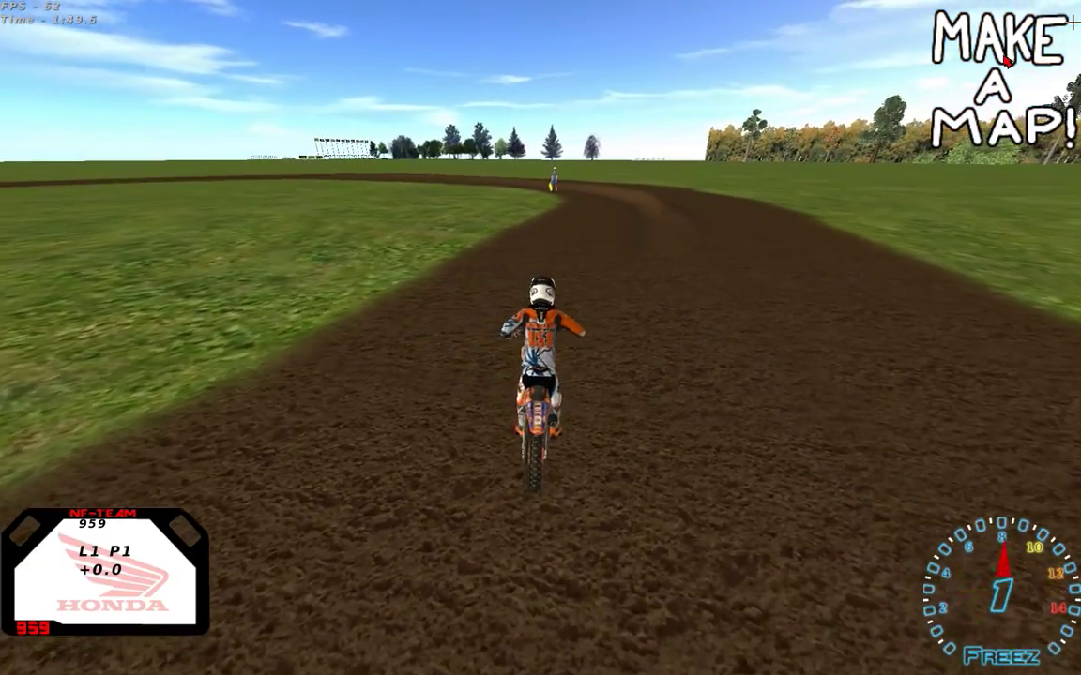
{"action": "key", "text": "Left"}
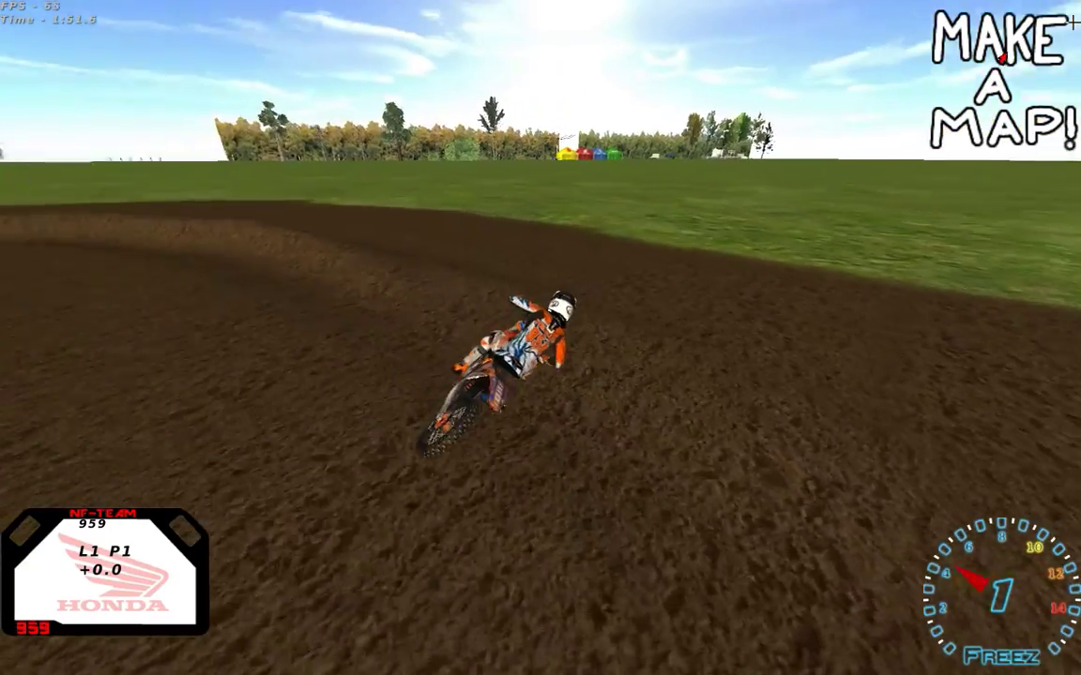
{"action": "key", "text": "Left"}
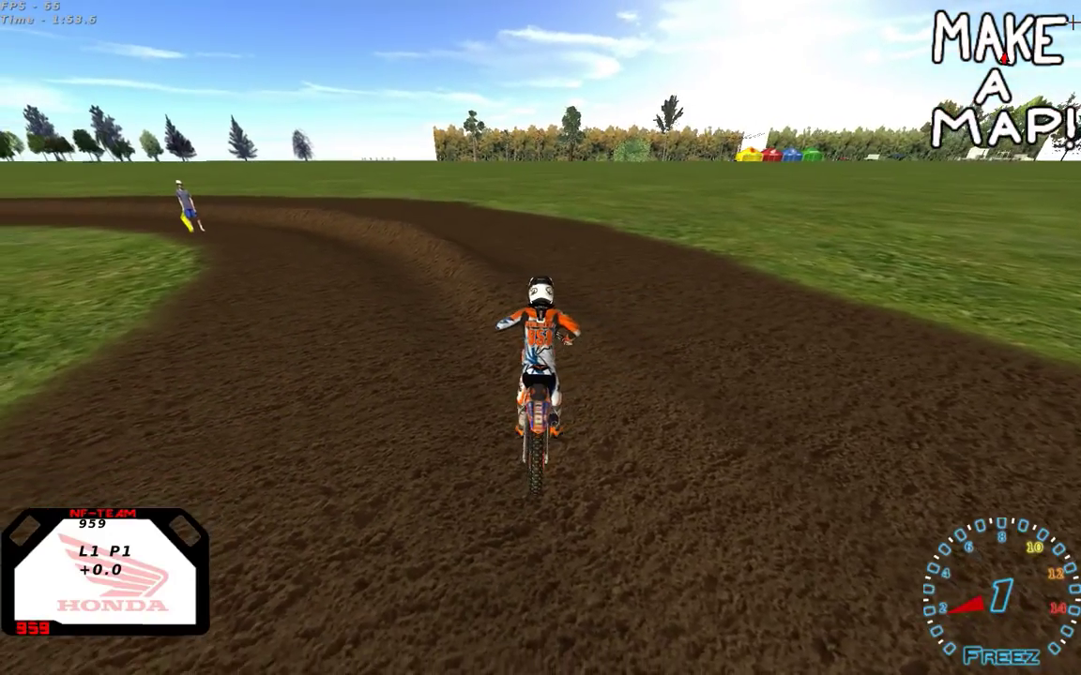
{"action": "key", "text": "c"}
{"action": "key", "text": "c"}
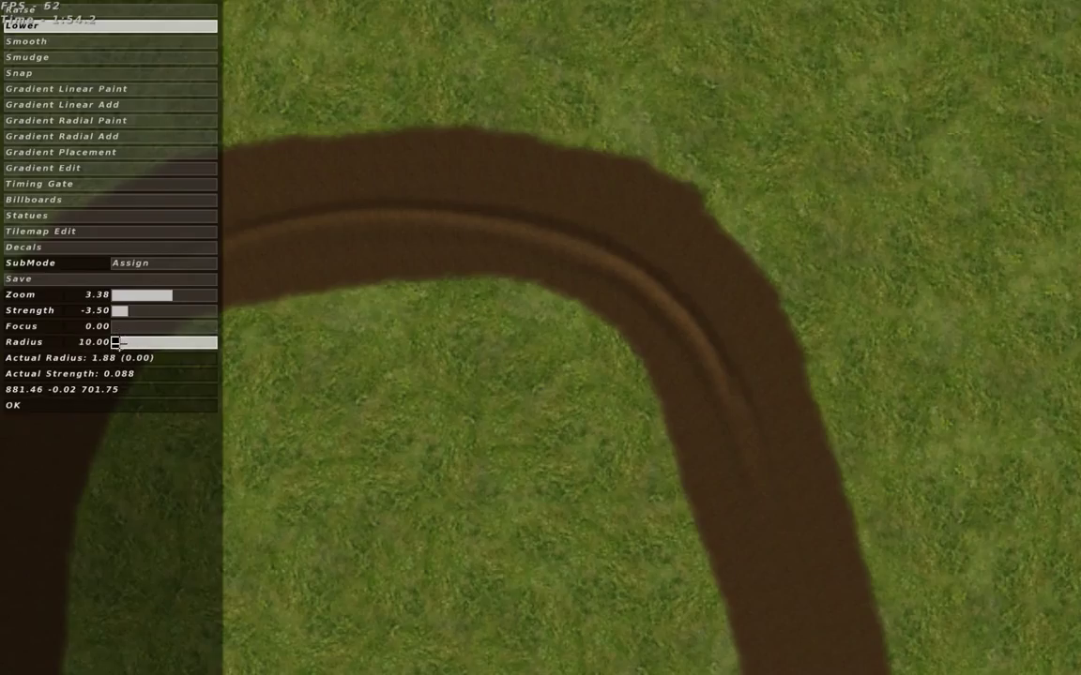
Set the Smooth brush to strength -1.50 and radius 13, and smooth the berm's outer edge from its west end across the top of the bend
{"action": "left_click", "coordinate": [143, 312]}
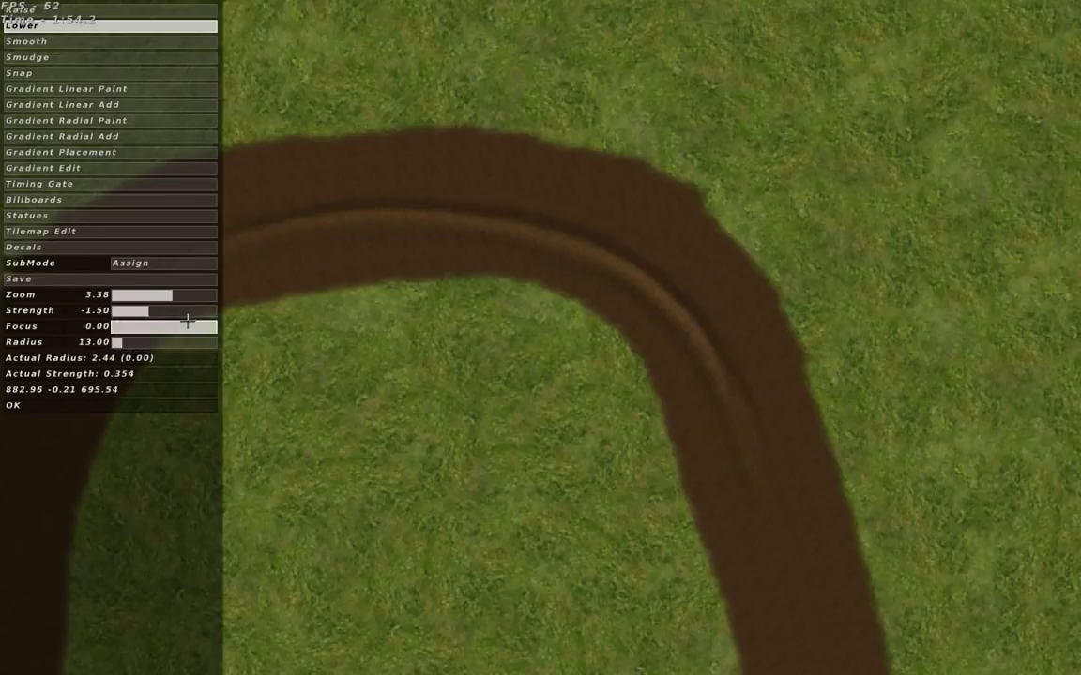
{"action": "left_click", "coordinate": [36, 39]}
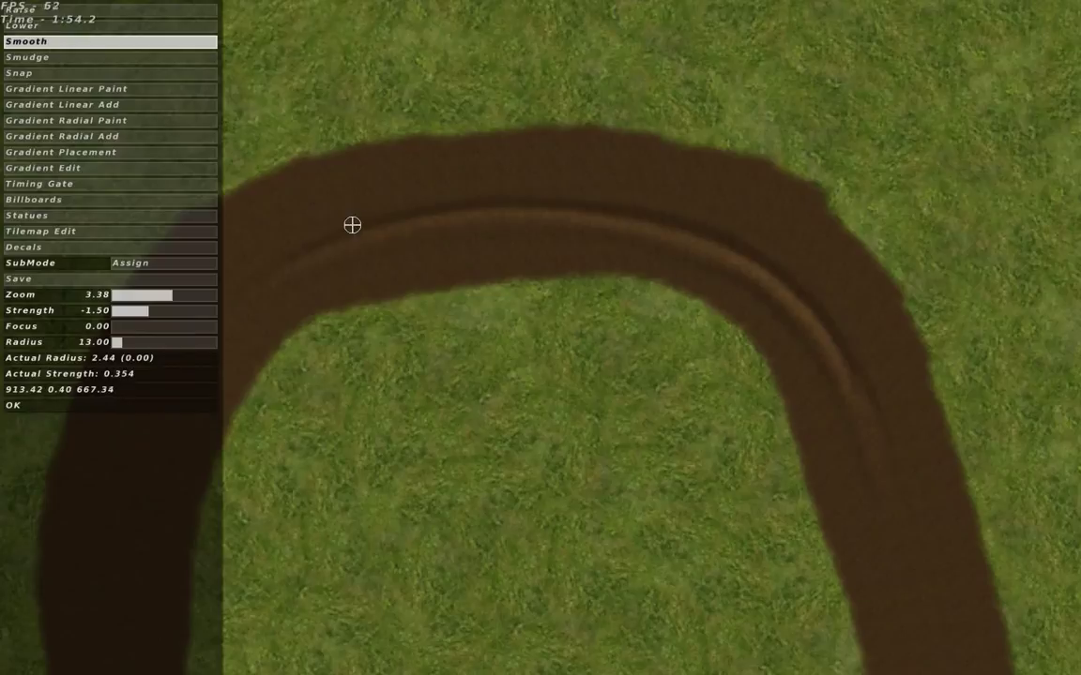
{"action": "mouse_move", "coordinate": [352, 225]}
{"action": "left_mouse_down"}
{"action": "mouse_move", "coordinate": [494, 200]}
{"action": "mouse_move", "coordinate": [684, 220]}
{"action": "mouse_move", "coordinate": [586, 197]}
{"action": "left_mouse_up"}
{"action": "mouse_move", "coordinate": [356, 224]}
{"action": "left_mouse_down"}
{"action": "mouse_move", "coordinate": [280, 259]}
{"action": "mouse_move", "coordinate": [333, 233]}
{"action": "mouse_move", "coordinate": [499, 196]}
{"action": "mouse_move", "coordinate": [622, 200]}
{"action": "left_mouse_up"}
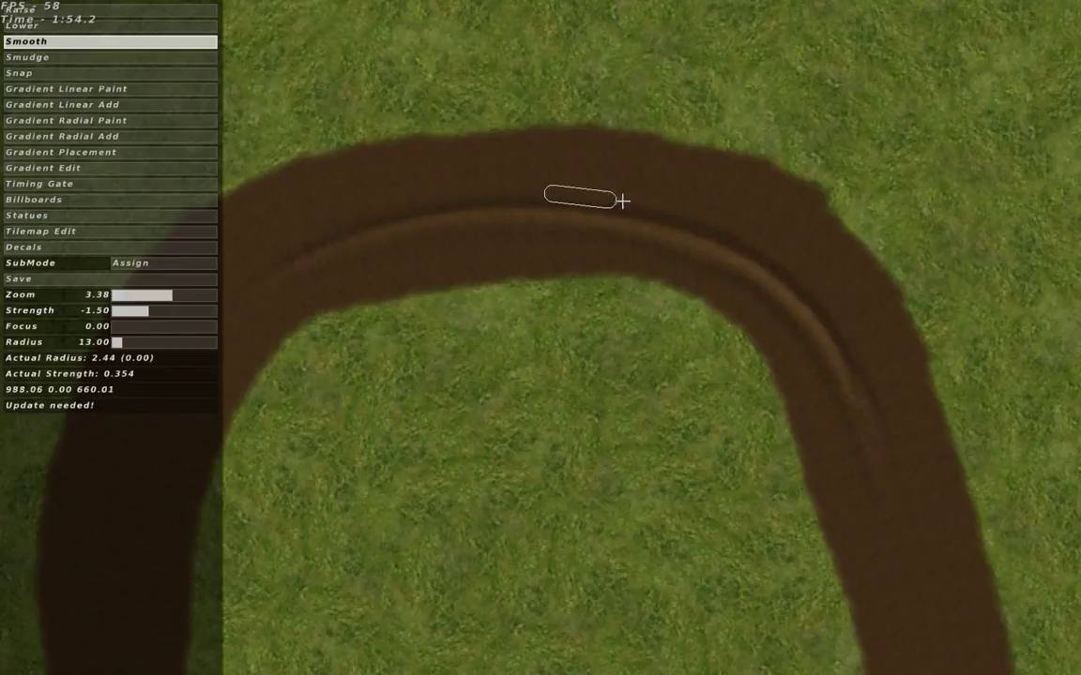
{"action": "right_click_drag", "start_coordinate": [644, 208], "coordinate": [362, 171]}
{"action": "mouse_move", "coordinate": [362, 171]}
{"action": "left_mouse_down"}
{"action": "mouse_move", "coordinate": [436, 193]}
{"action": "mouse_move", "coordinate": [511, 238]}
{"action": "mouse_move", "coordinate": [583, 359]}
{"action": "mouse_move", "coordinate": [545, 274]}
{"action": "mouse_move", "coordinate": [465, 208]}
{"action": "mouse_move", "coordinate": [399, 178]}
{"action": "left_mouse_up"}
{"action": "right_click_drag", "start_coordinate": [110, 223], "coordinate": [433, 260]}
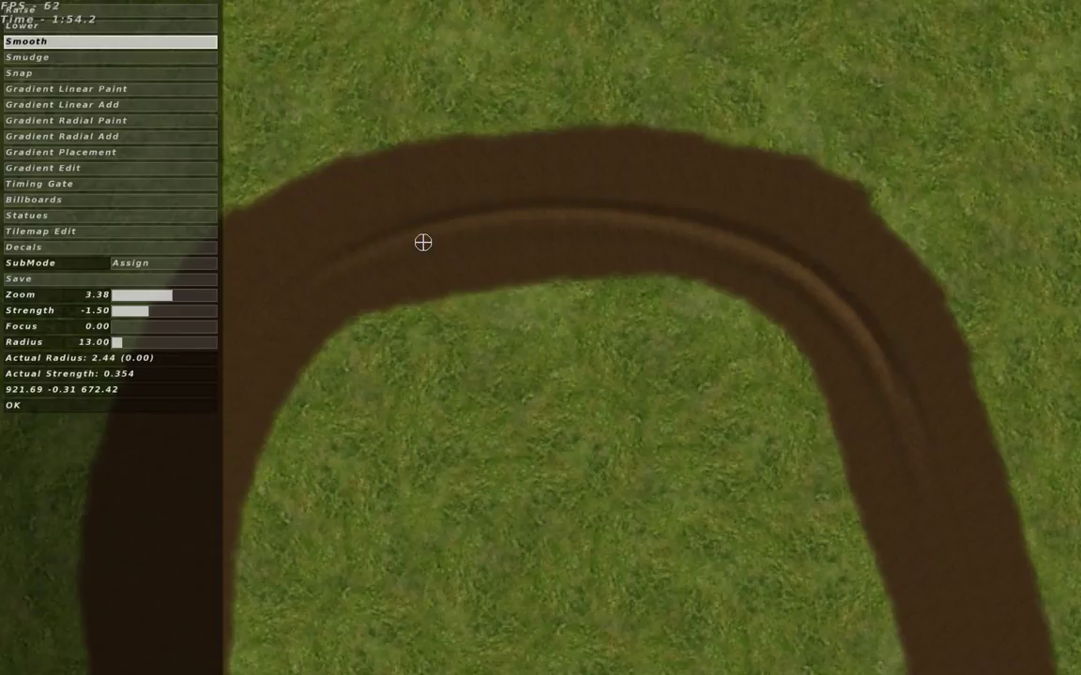
{"action": "right_click_drag", "start_coordinate": [890, 252], "coordinate": [948, 216]}
{"action": "right_click_drag", "start_coordinate": [375, 281], "coordinate": [601, 282]}
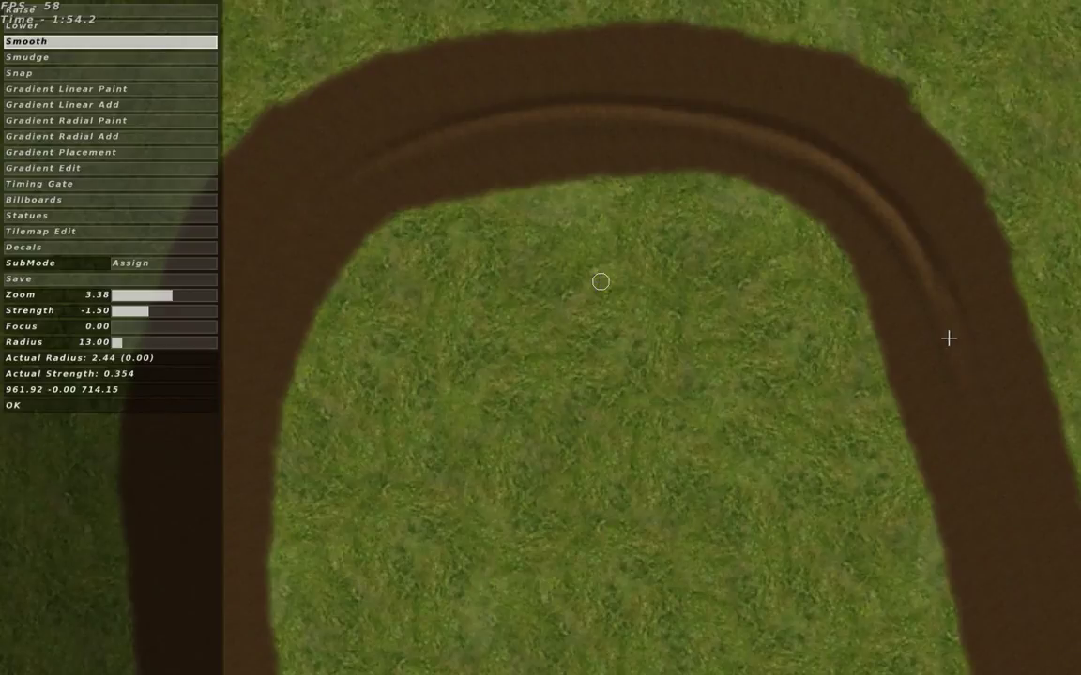
Save the track edits and switch to Gradient Placement mode
{"action": "key", "text": "ctrl+s"}
{"action": "right_click_drag", "start_coordinate": [337, 138], "coordinate": [300, 226]}
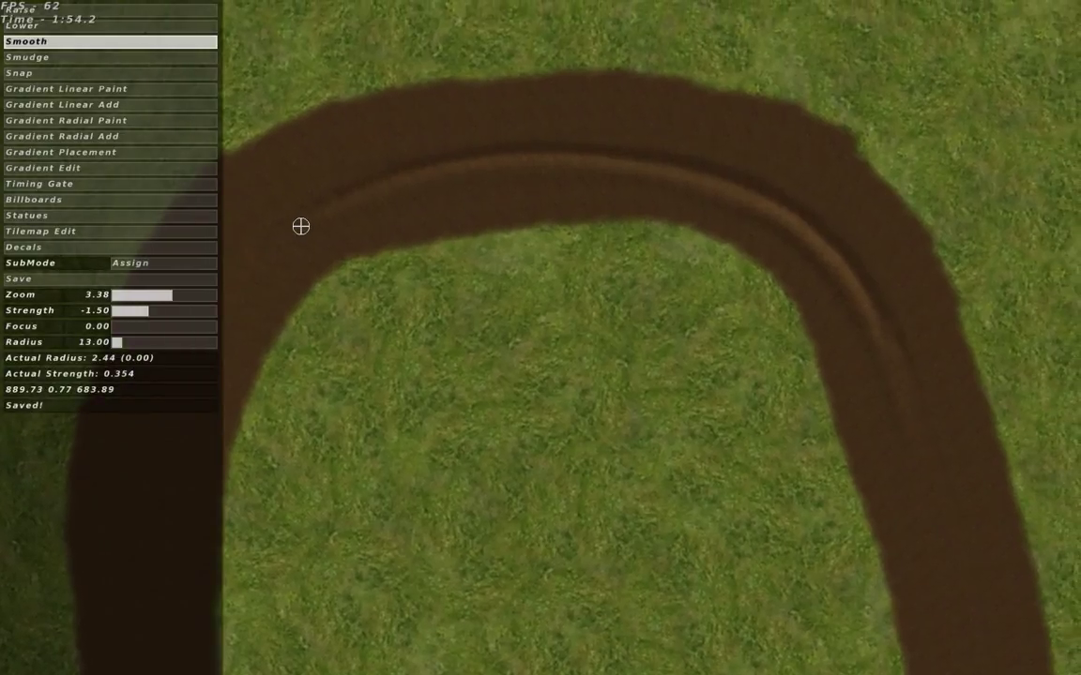
{"action": "left_click", "coordinate": [105, 153]}
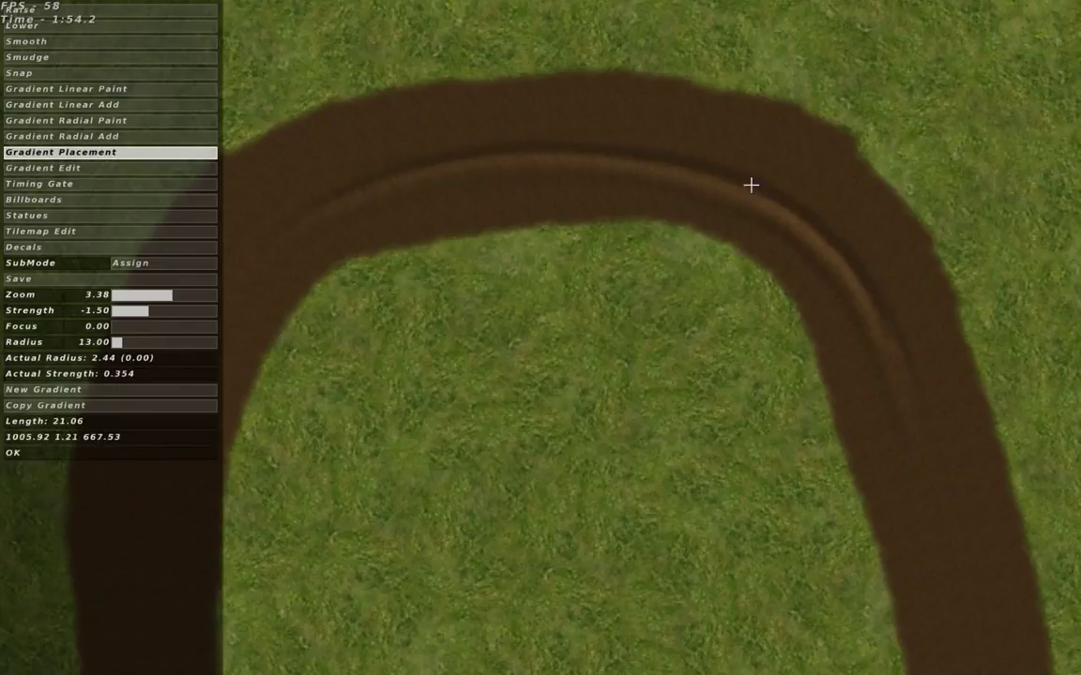